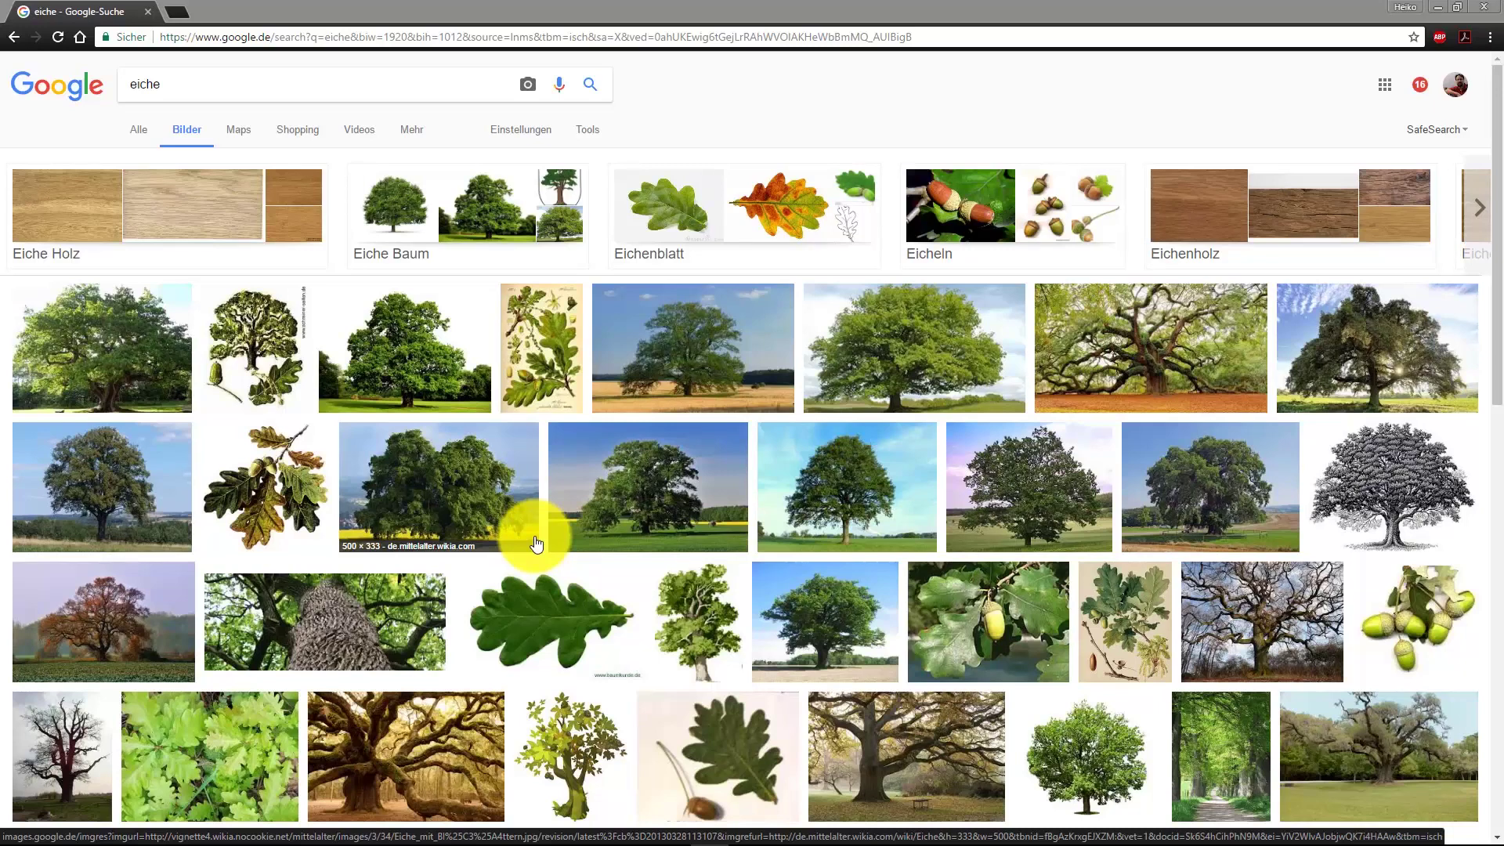
Step: Refine the Google Images search to 'Eiche textur' and browse the oak texture results
left_click(287, 91)
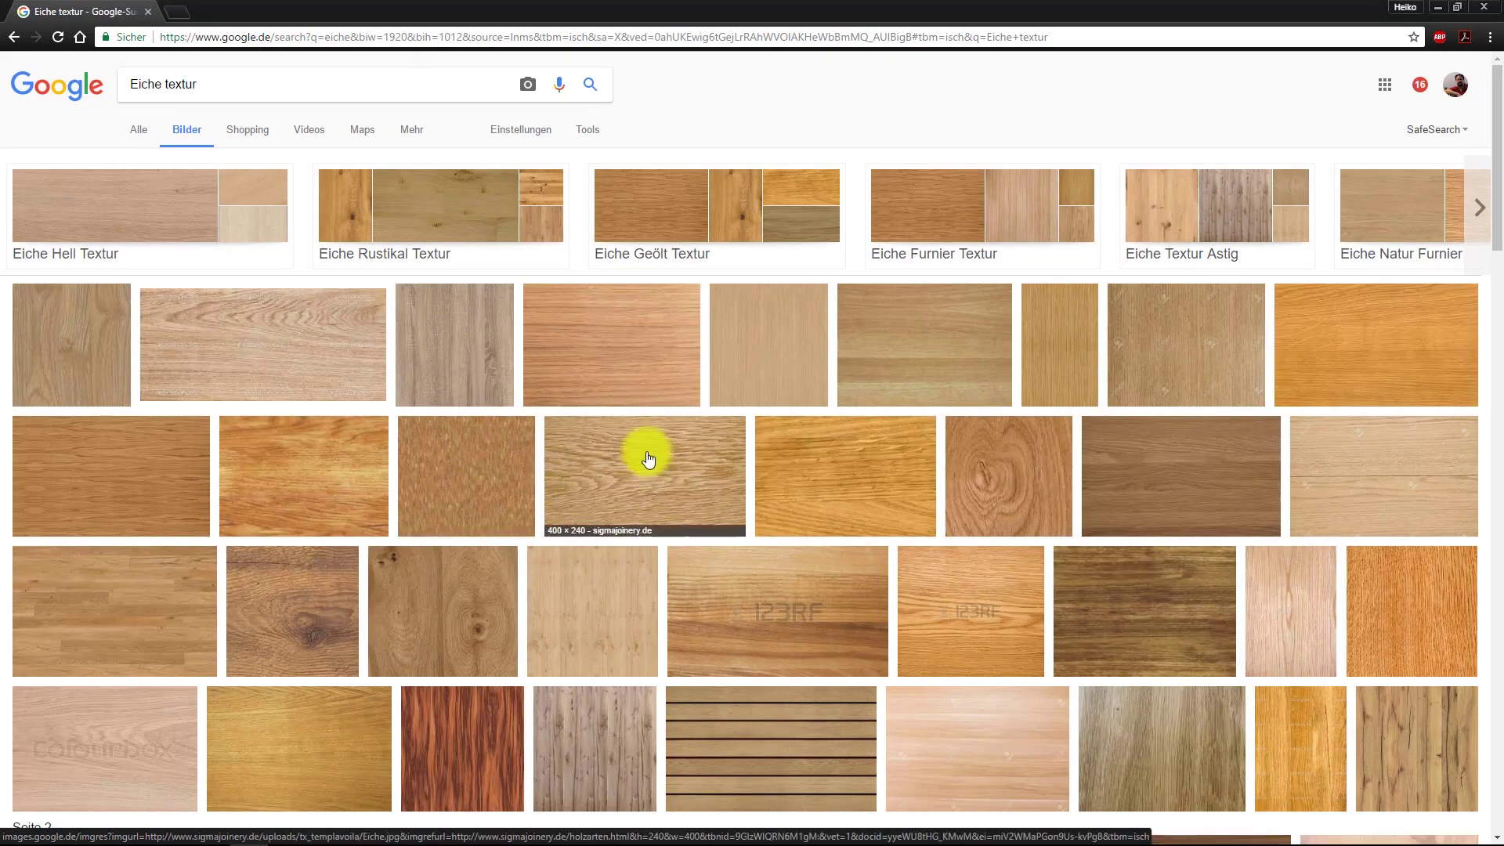
scroll(593, 387, "down", 2)
scroll(593, 387, "down", 3)
scroll(593, 387, "down", 3)
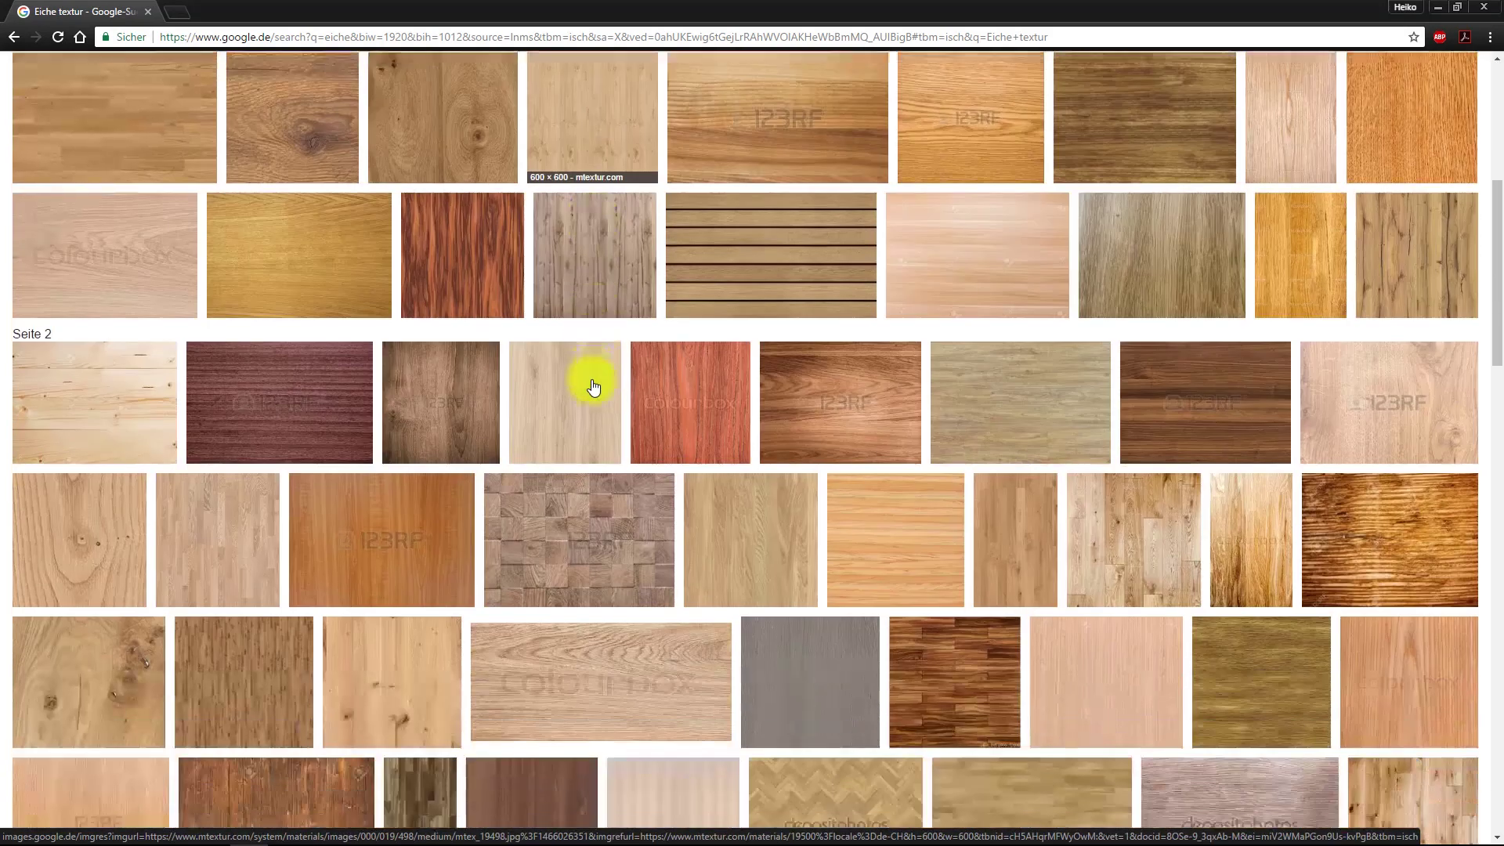
scroll(593, 387, "down", 2)
scroll(593, 387, "down", 2)
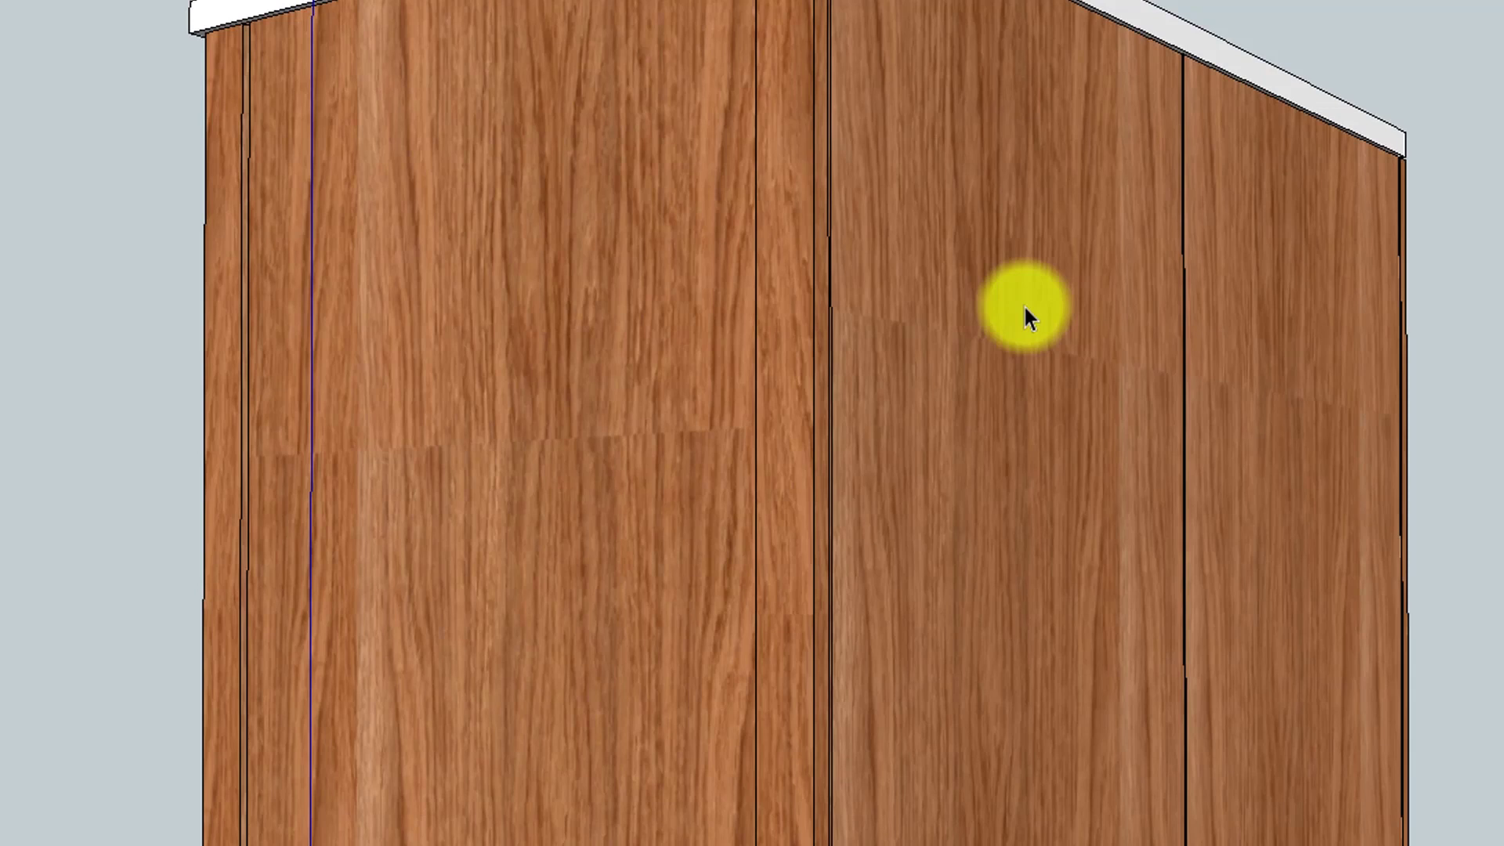
Step: Orbit the wardrobe to inspect where the repeating oak grain tiles meet
middle_click_drag(1024, 309, 890, 397)
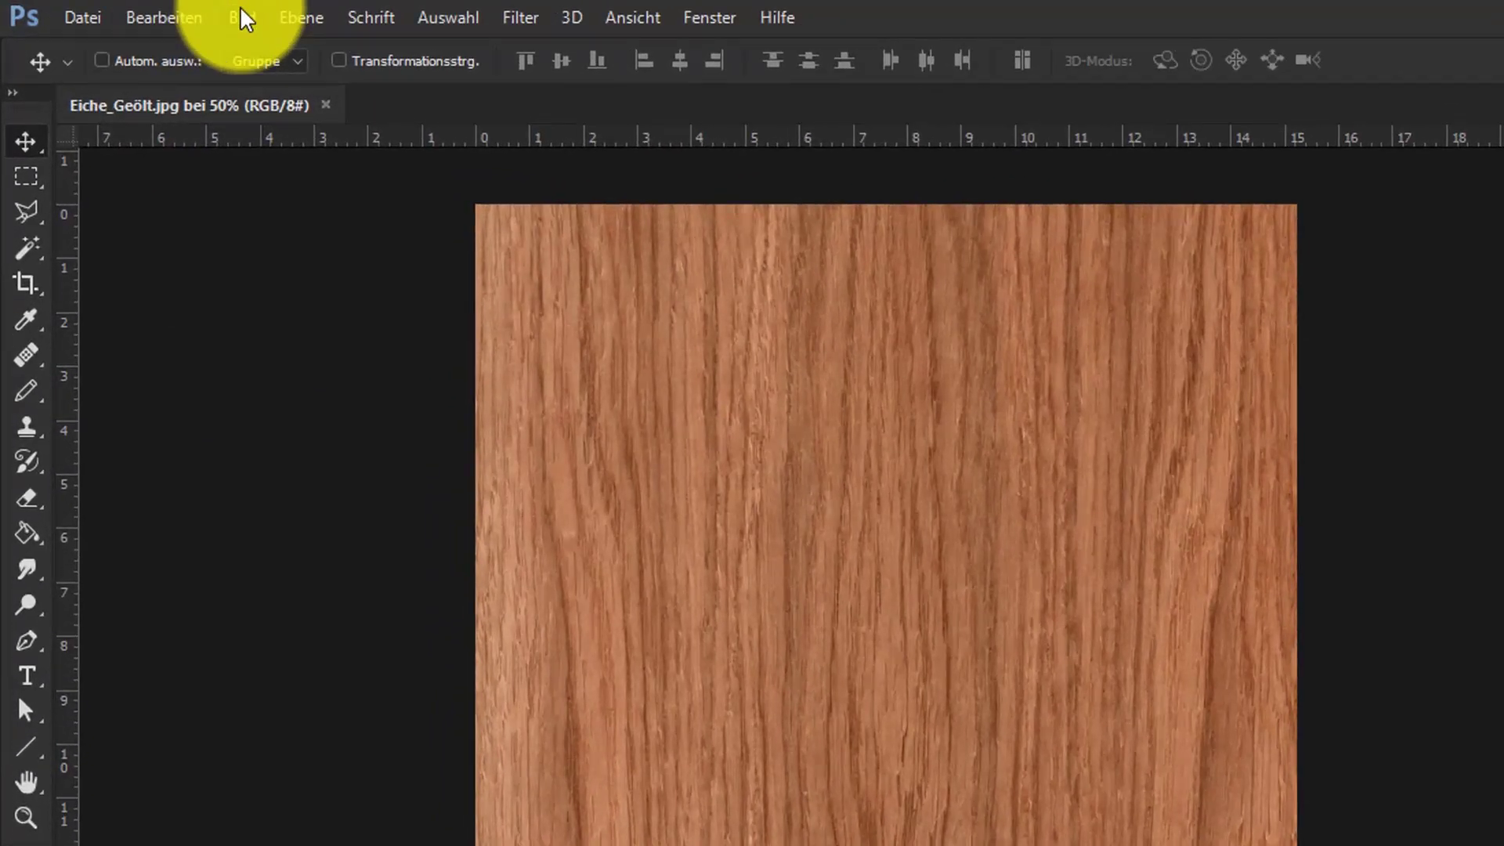
Step: Resize the Eiche_Geölt.jpg canvas to 200% width and height, anchored top-left
left_click(241, 11)
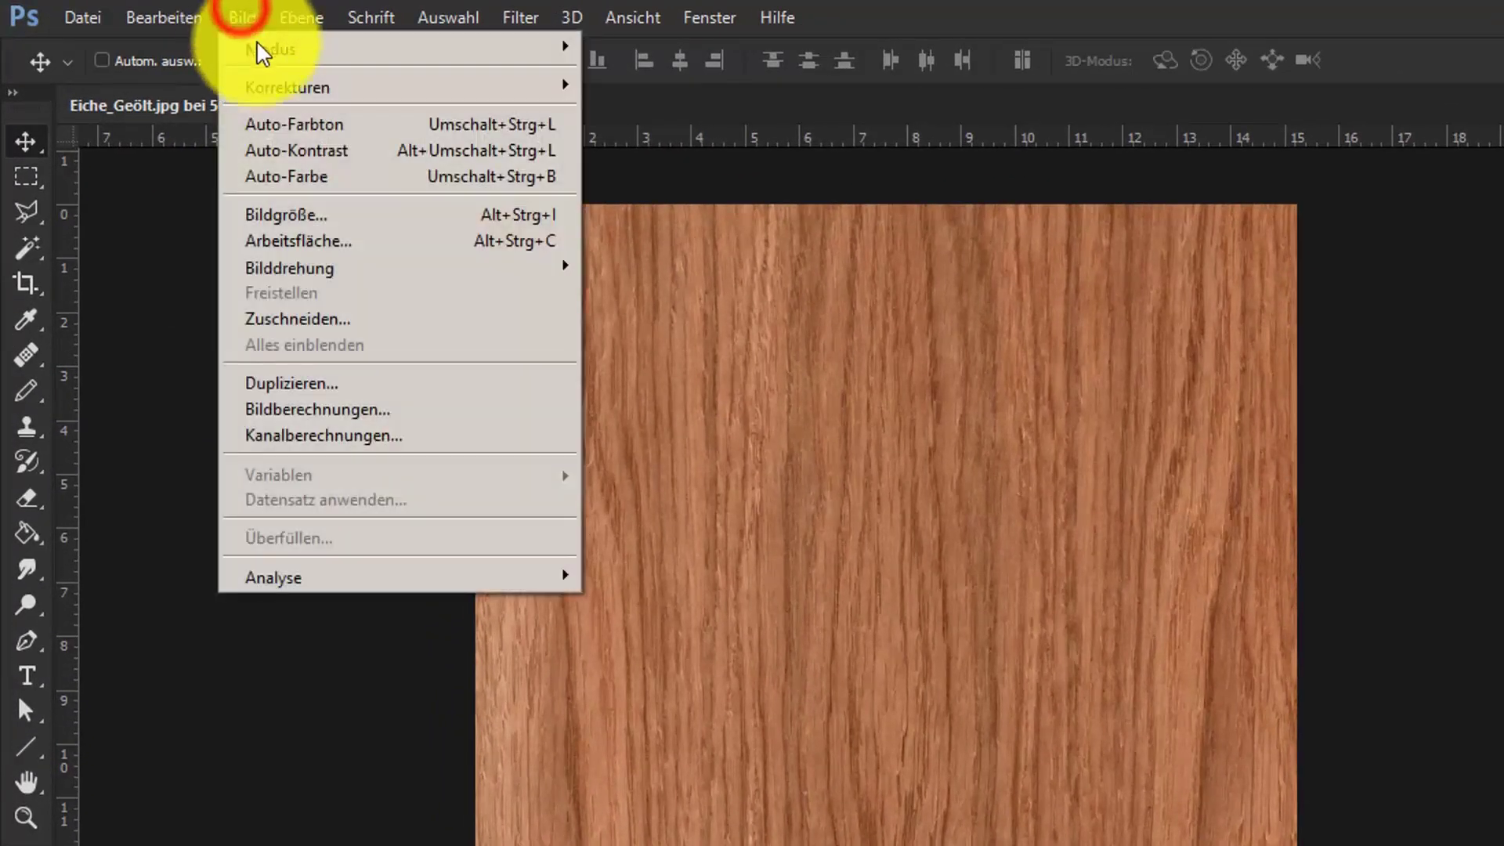
left_click(323, 239)
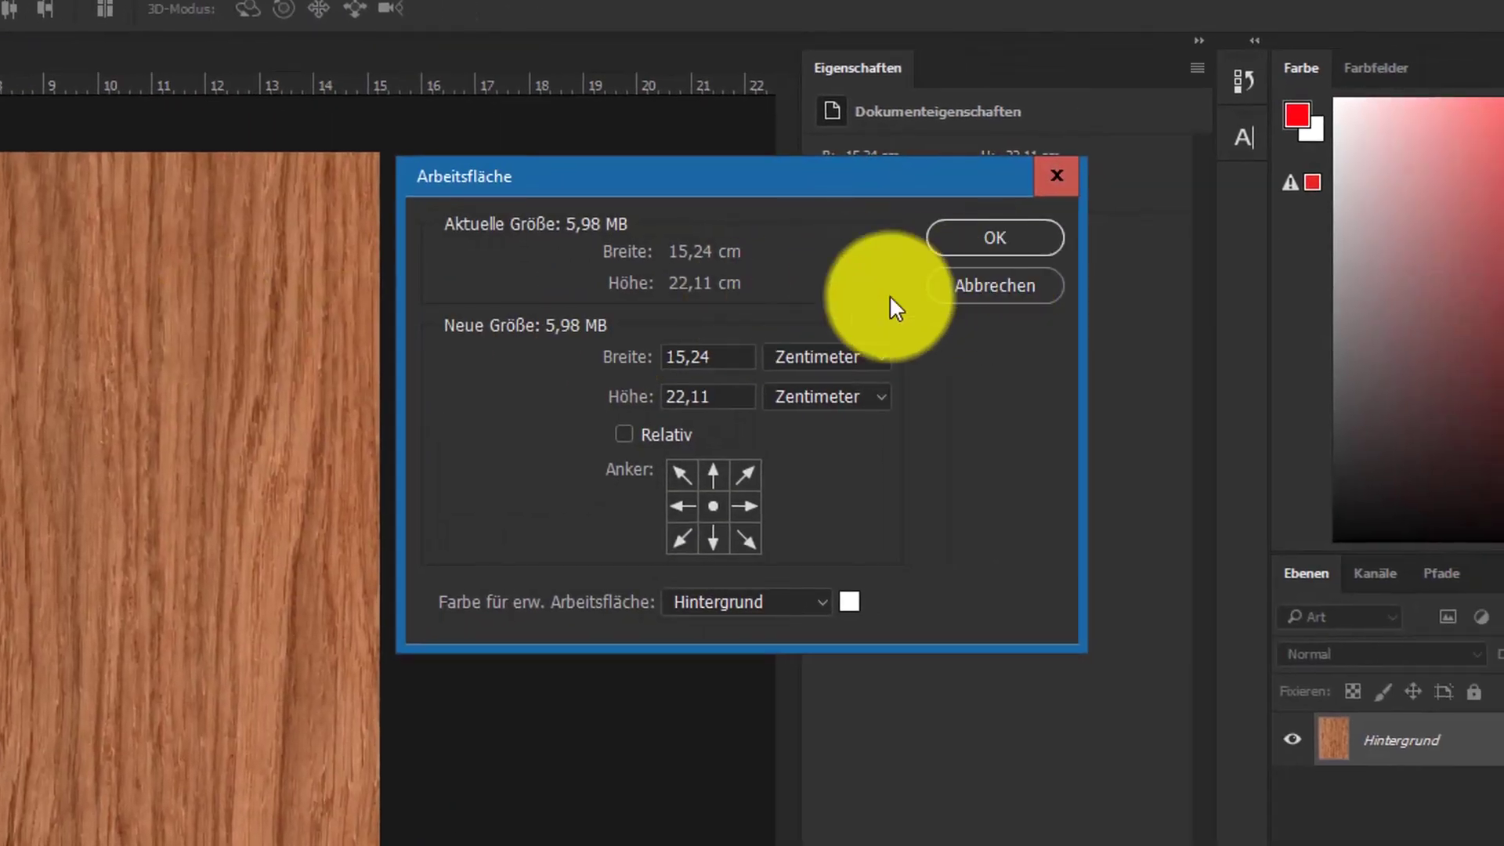
left_click(861, 358)
left_click(833, 383)
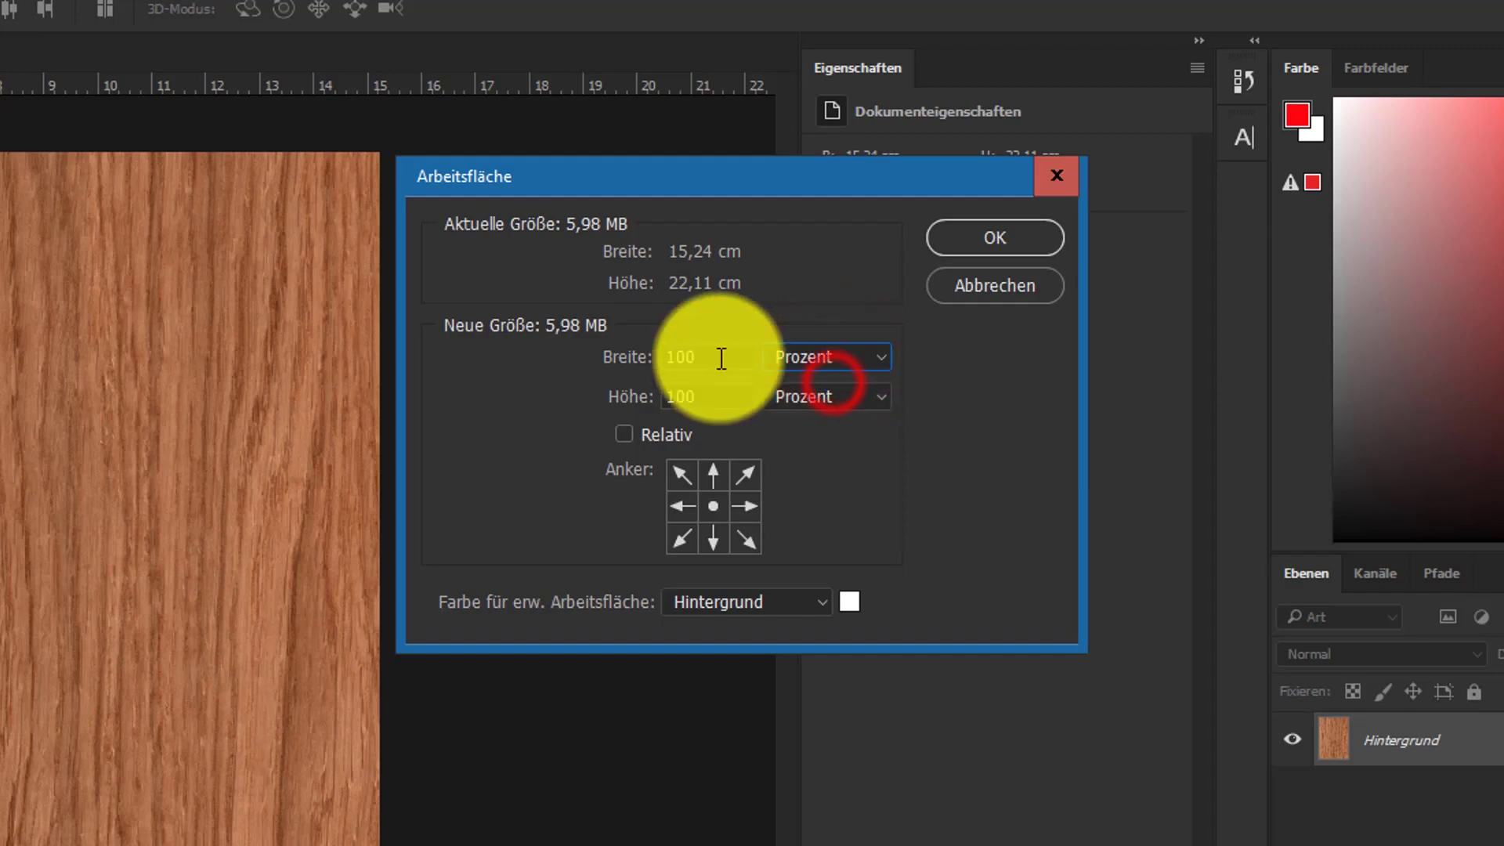
double_click(713, 357)
type("200")
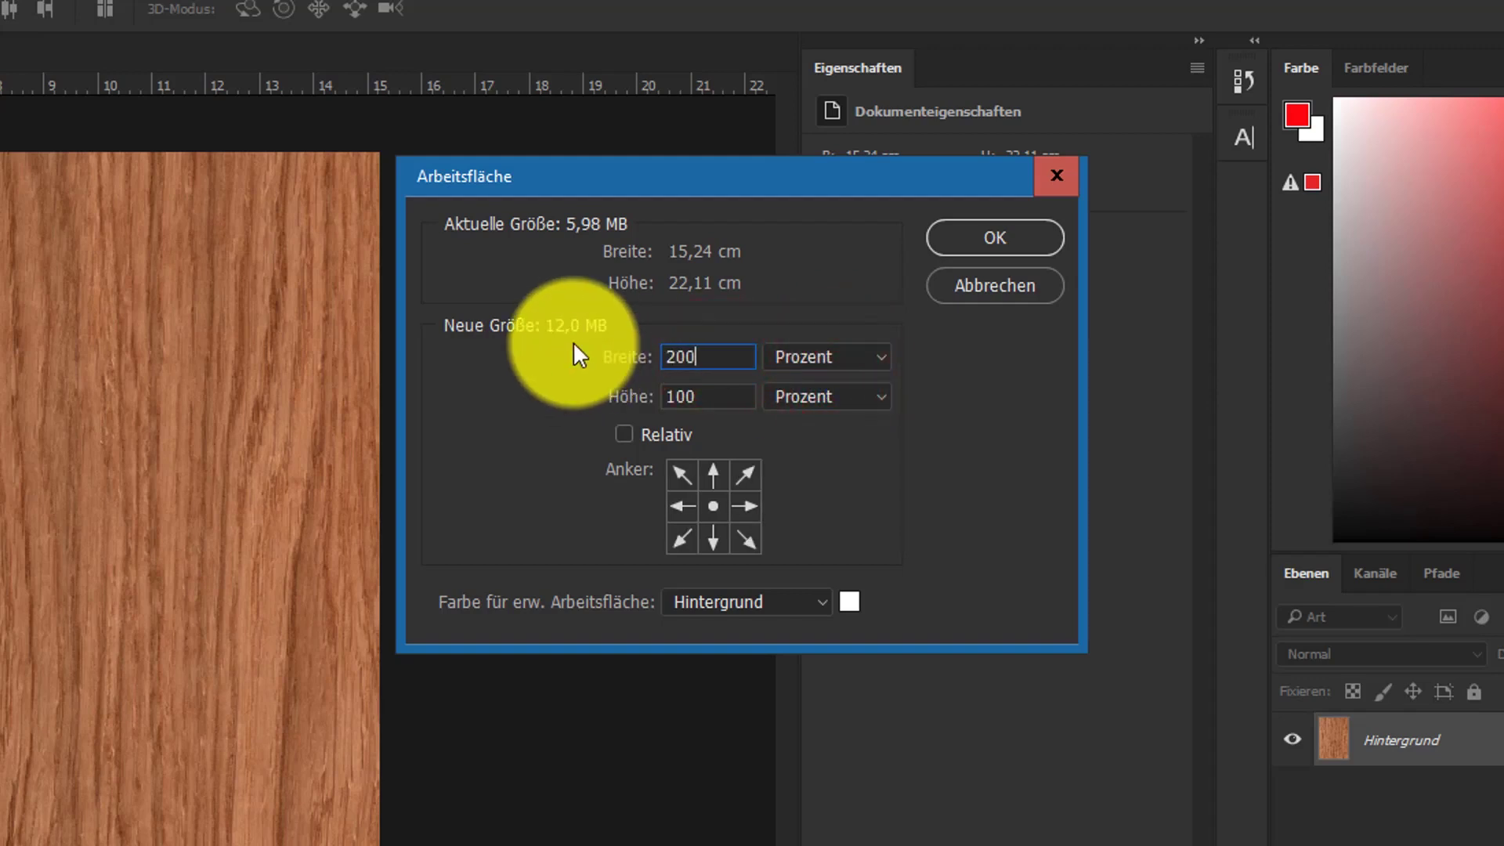
left_click_drag(732, 396, 634, 396)
type("2")
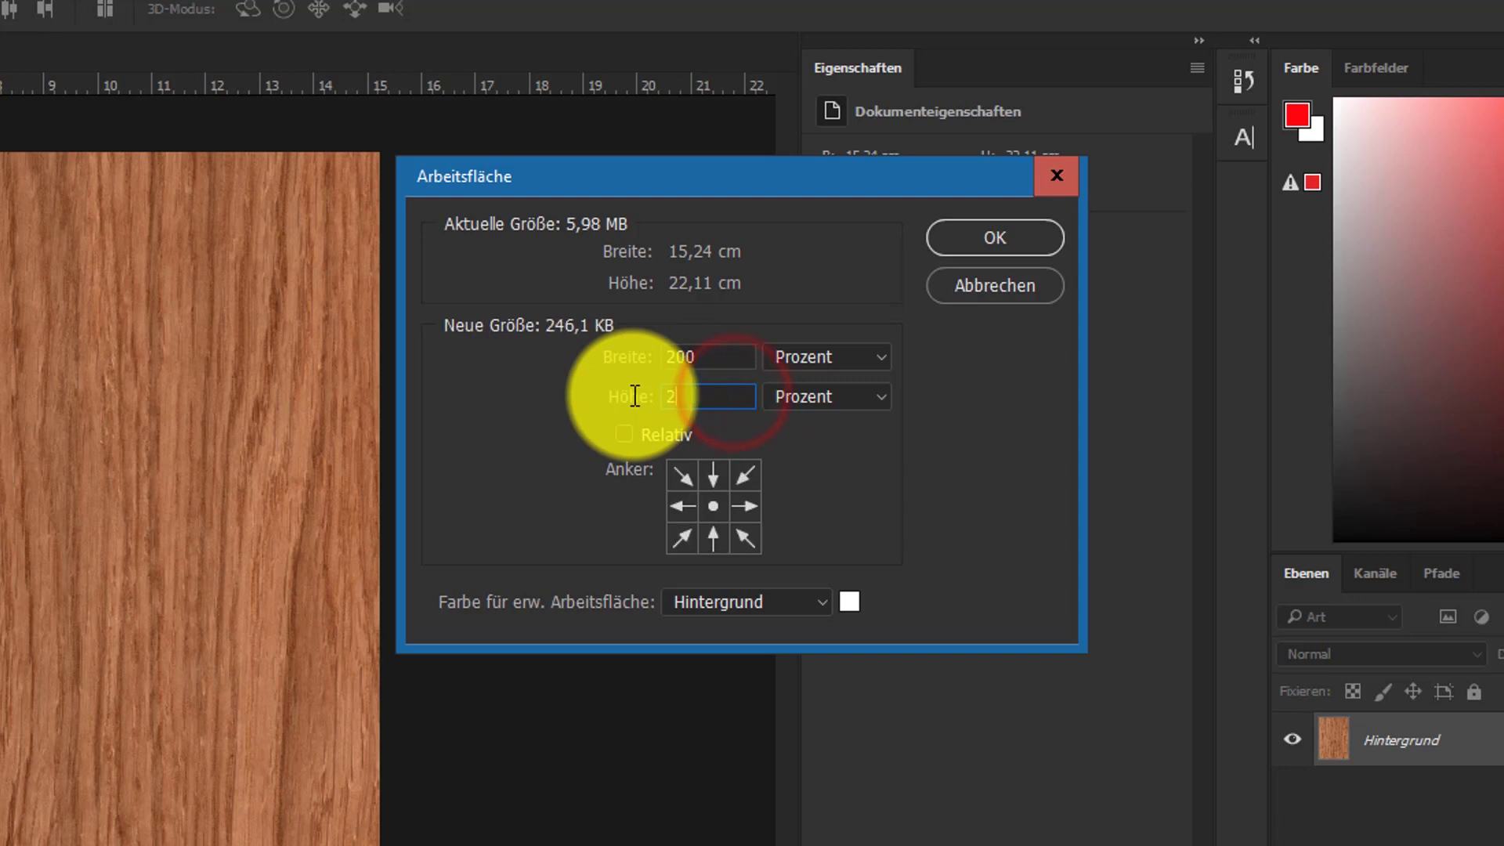
left_click(683, 472)
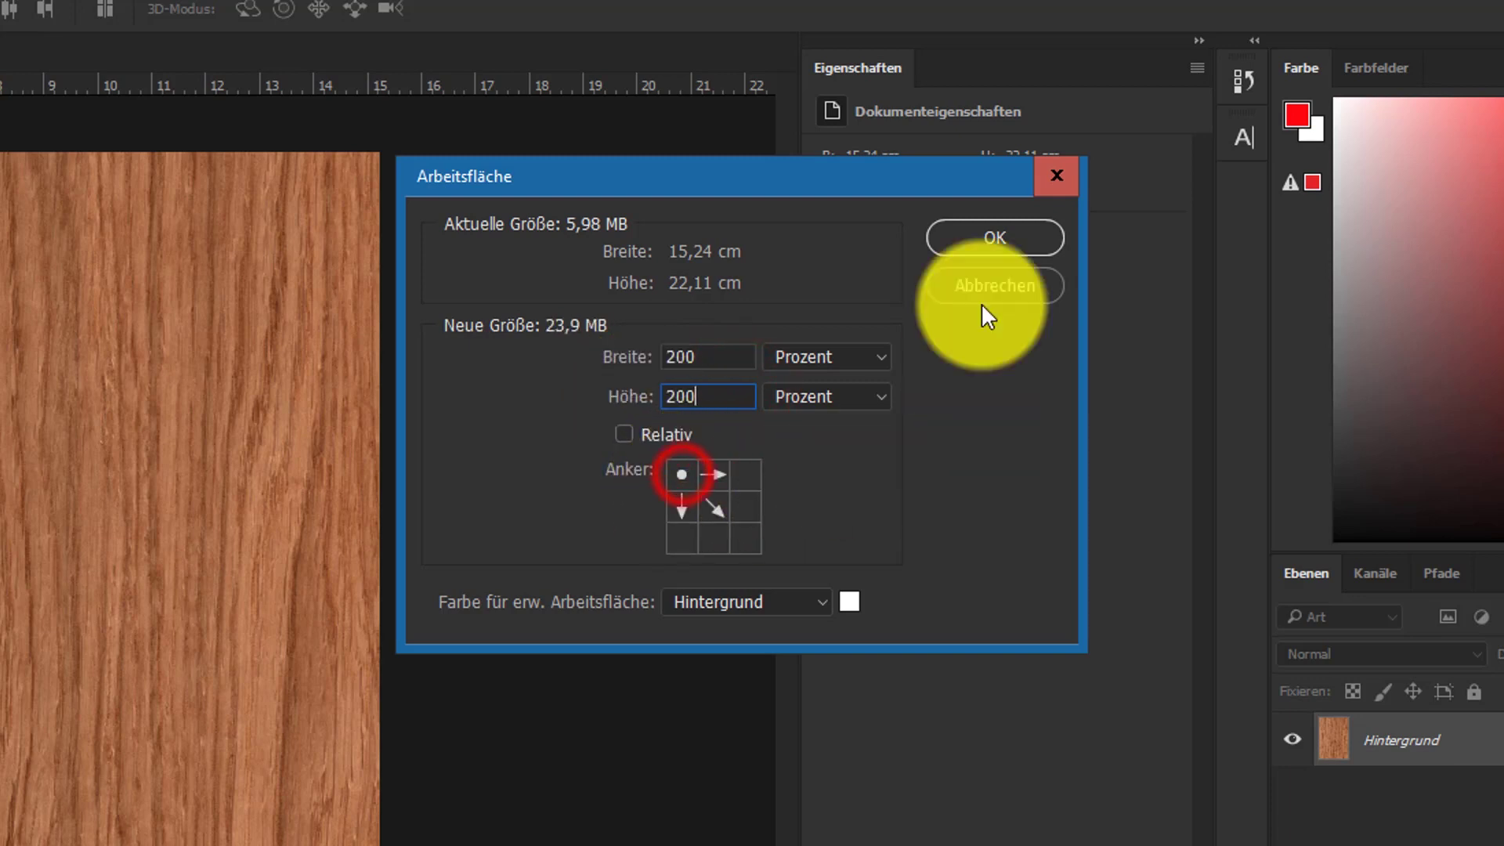
left_click(989, 238)
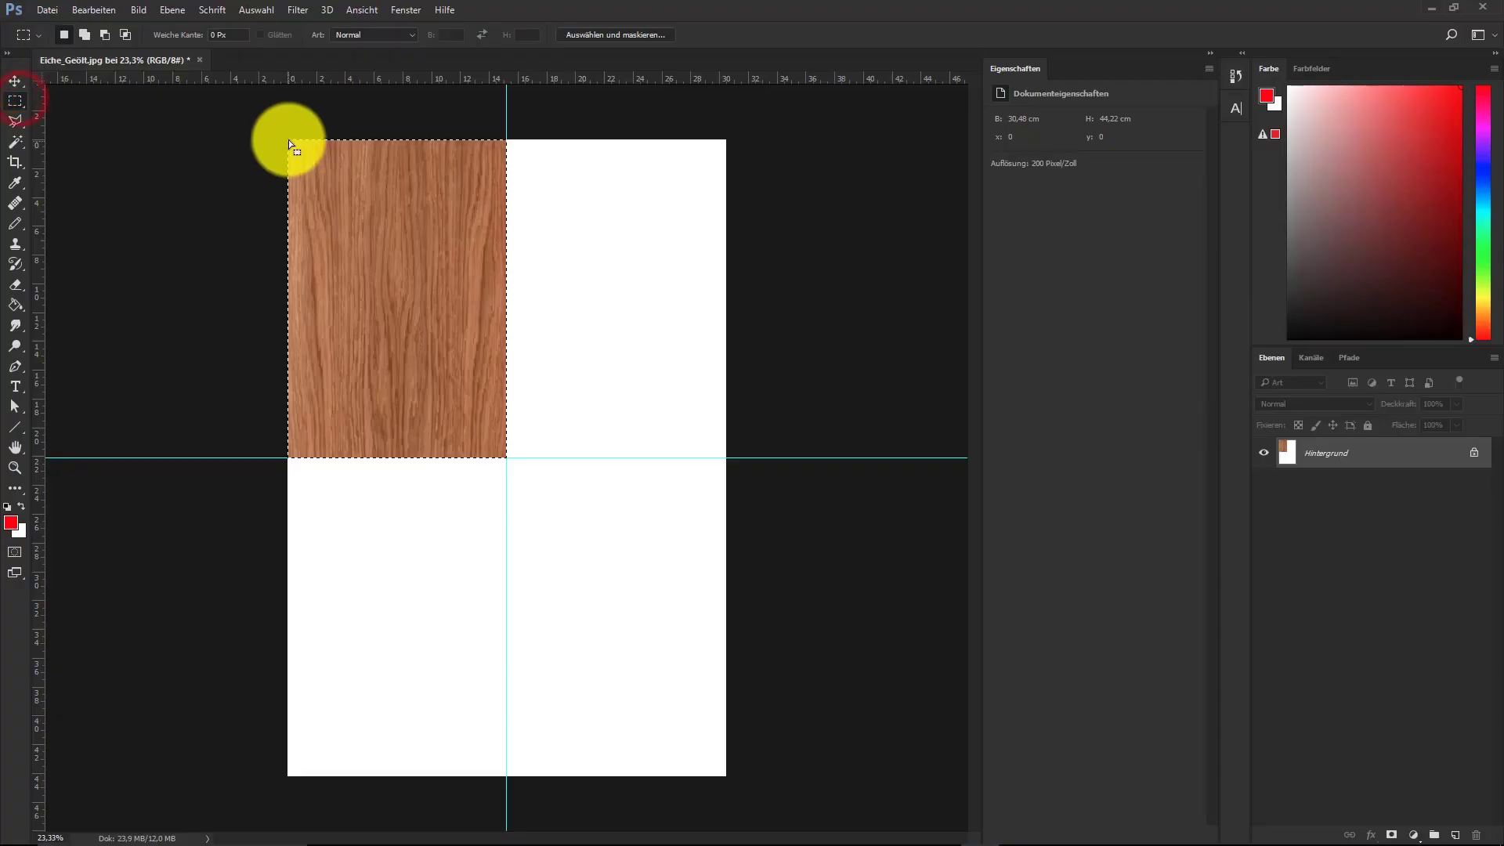
Step: Copy the oak image onto new layers placed in the top-right, bottom-left and bottom-right quarters
left_click_drag(286, 139, 507, 458)
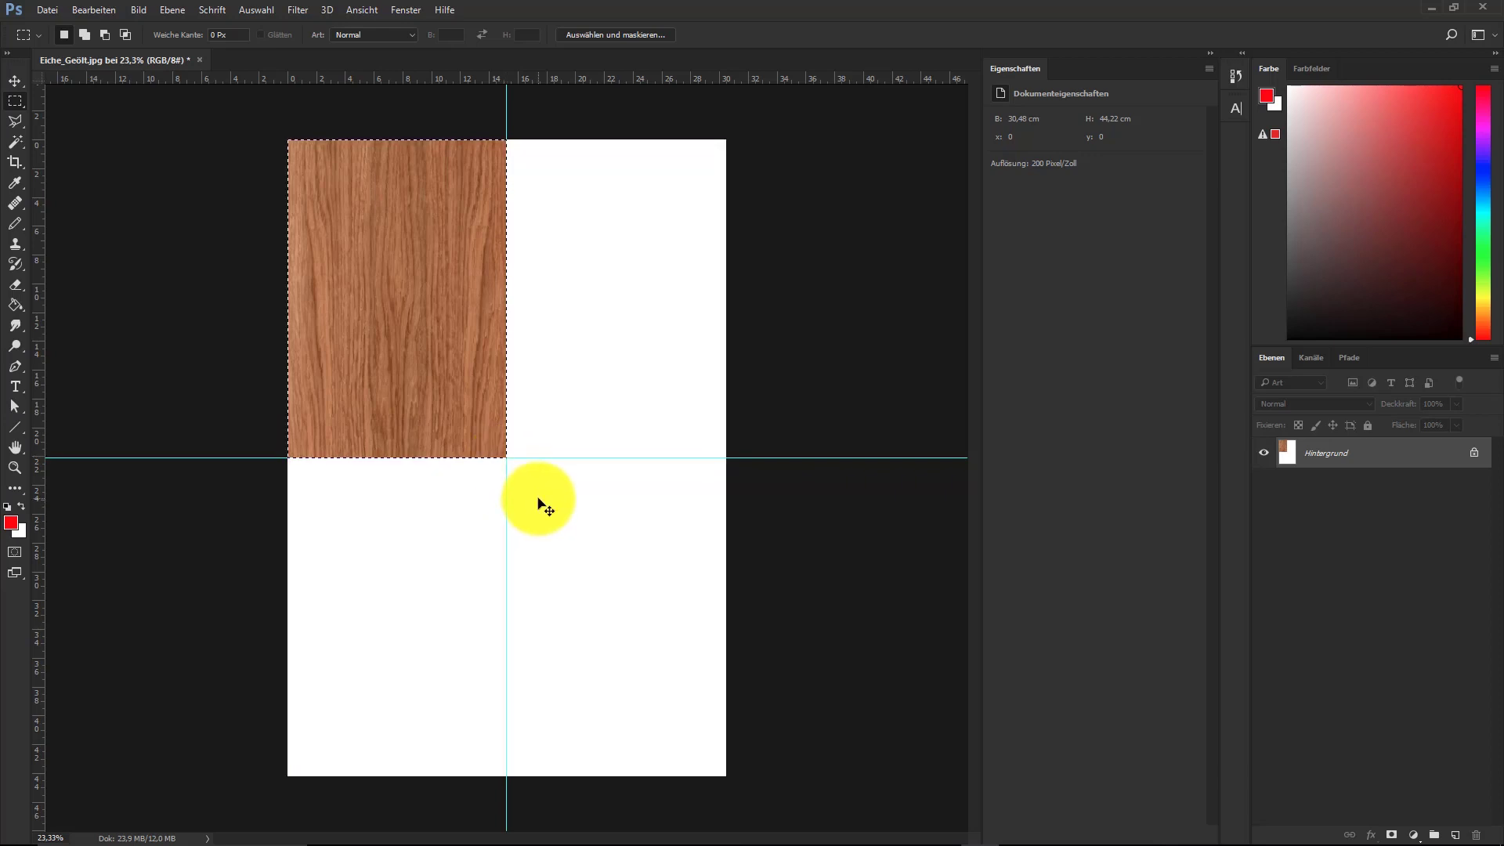
key("ctrl+j")
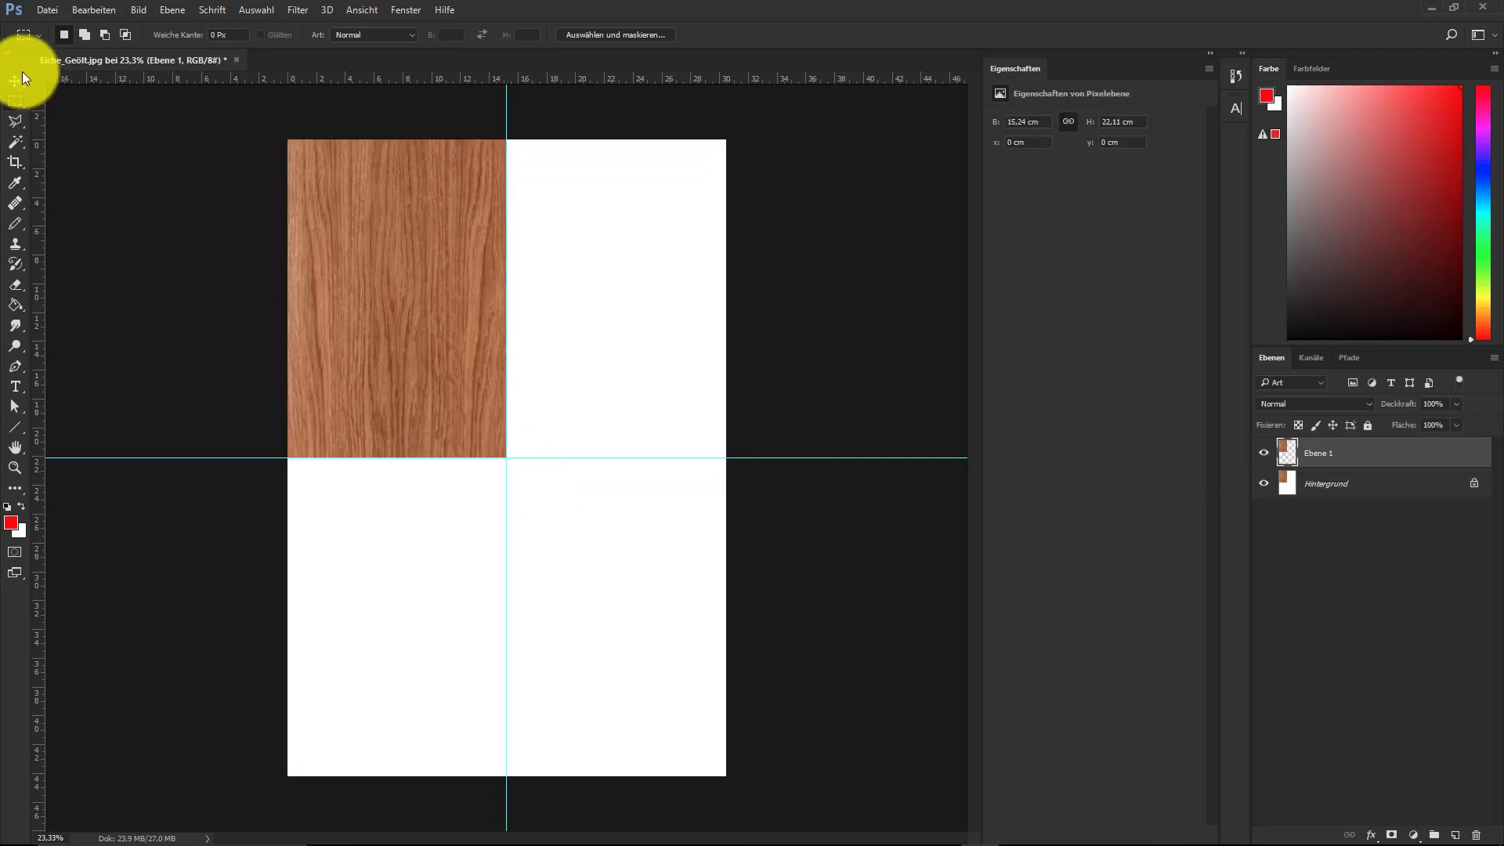
left_click(12, 81)
left_click_drag(393, 259, 636, 252)
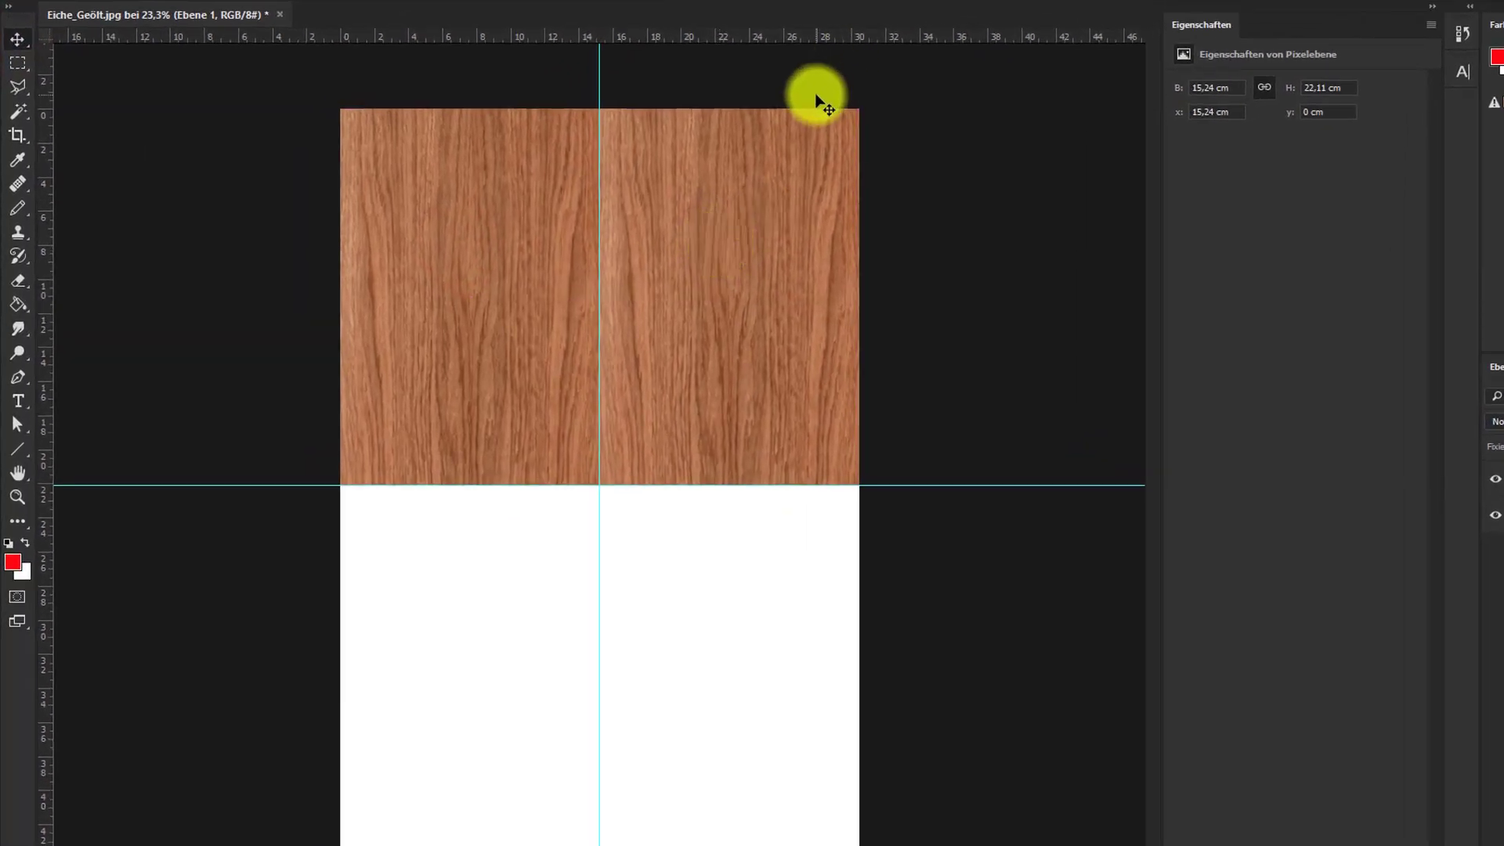
key("ctrl+v")
left_click_drag(588, 295, 418, 562)
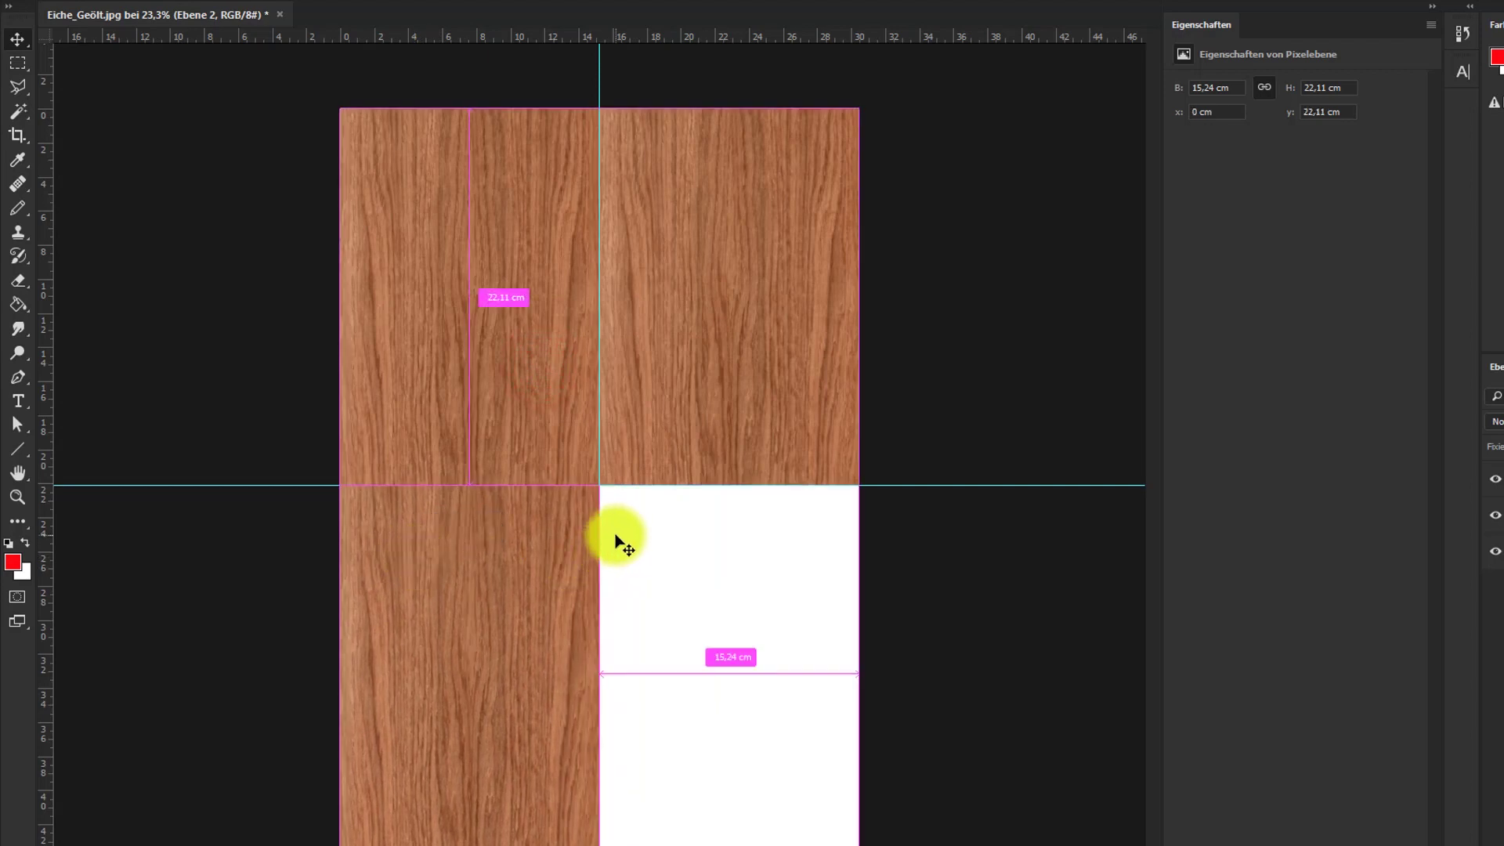
key("ctrl+v")
left_click_drag(580, 406, 689, 557)
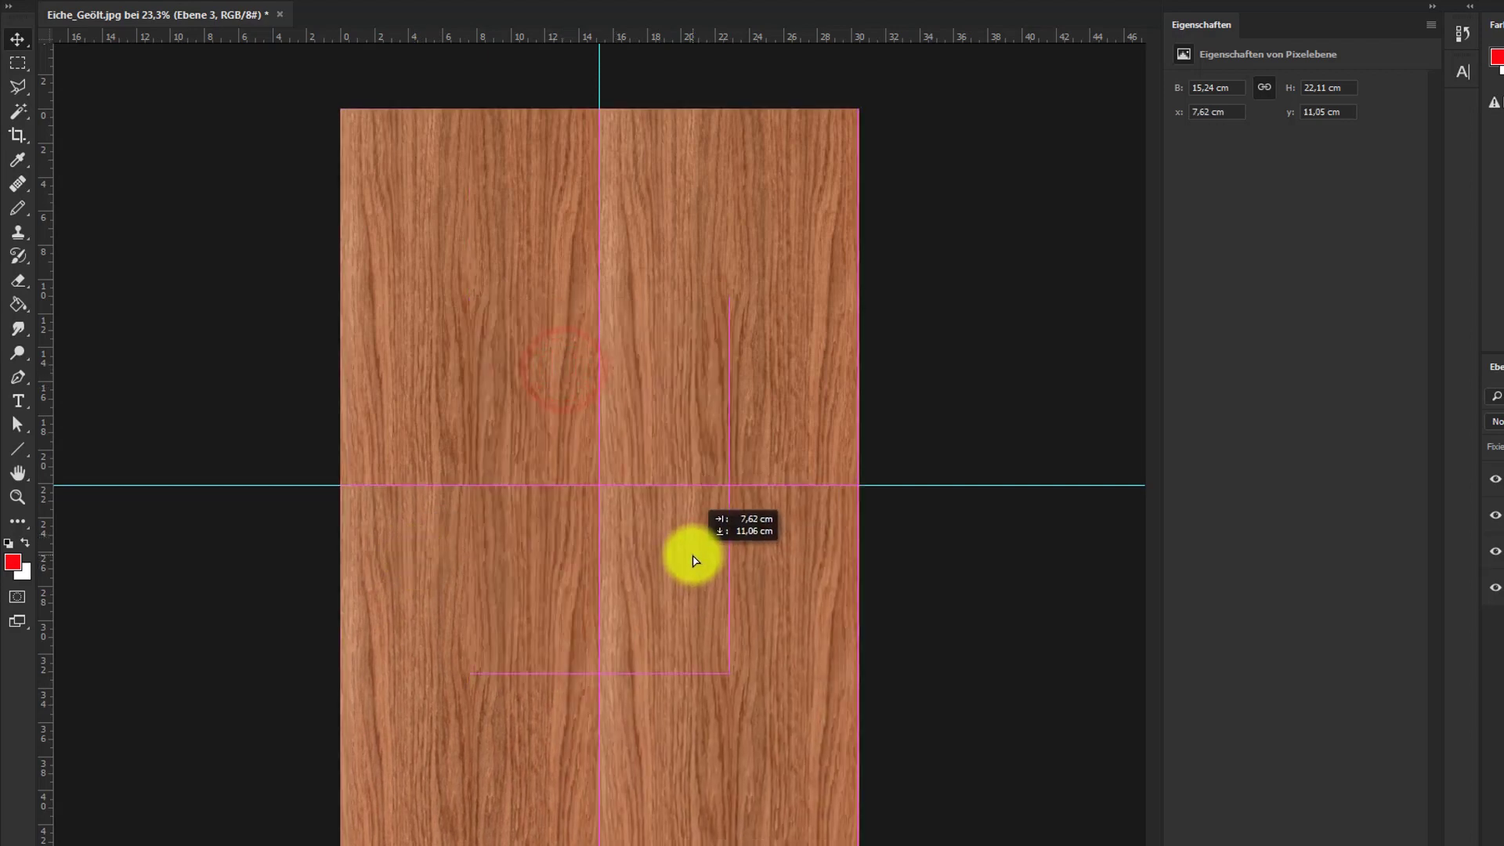
left_click(1338, 531)
key("ctrl+t")
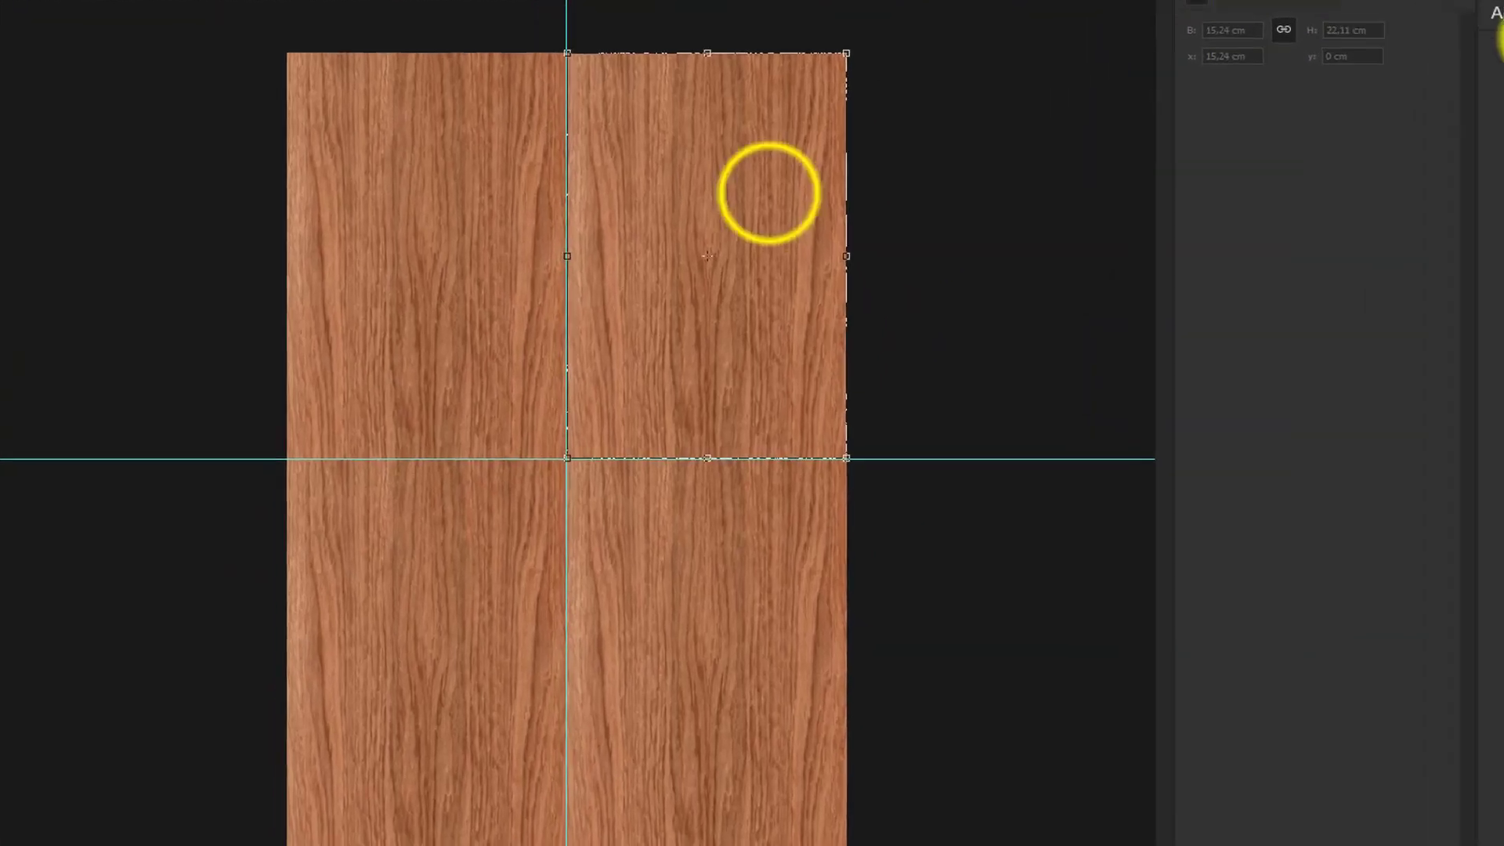
Step: Mirror the top-right oak copy horizontally and vertically with Free Transform
right_click(850, 150)
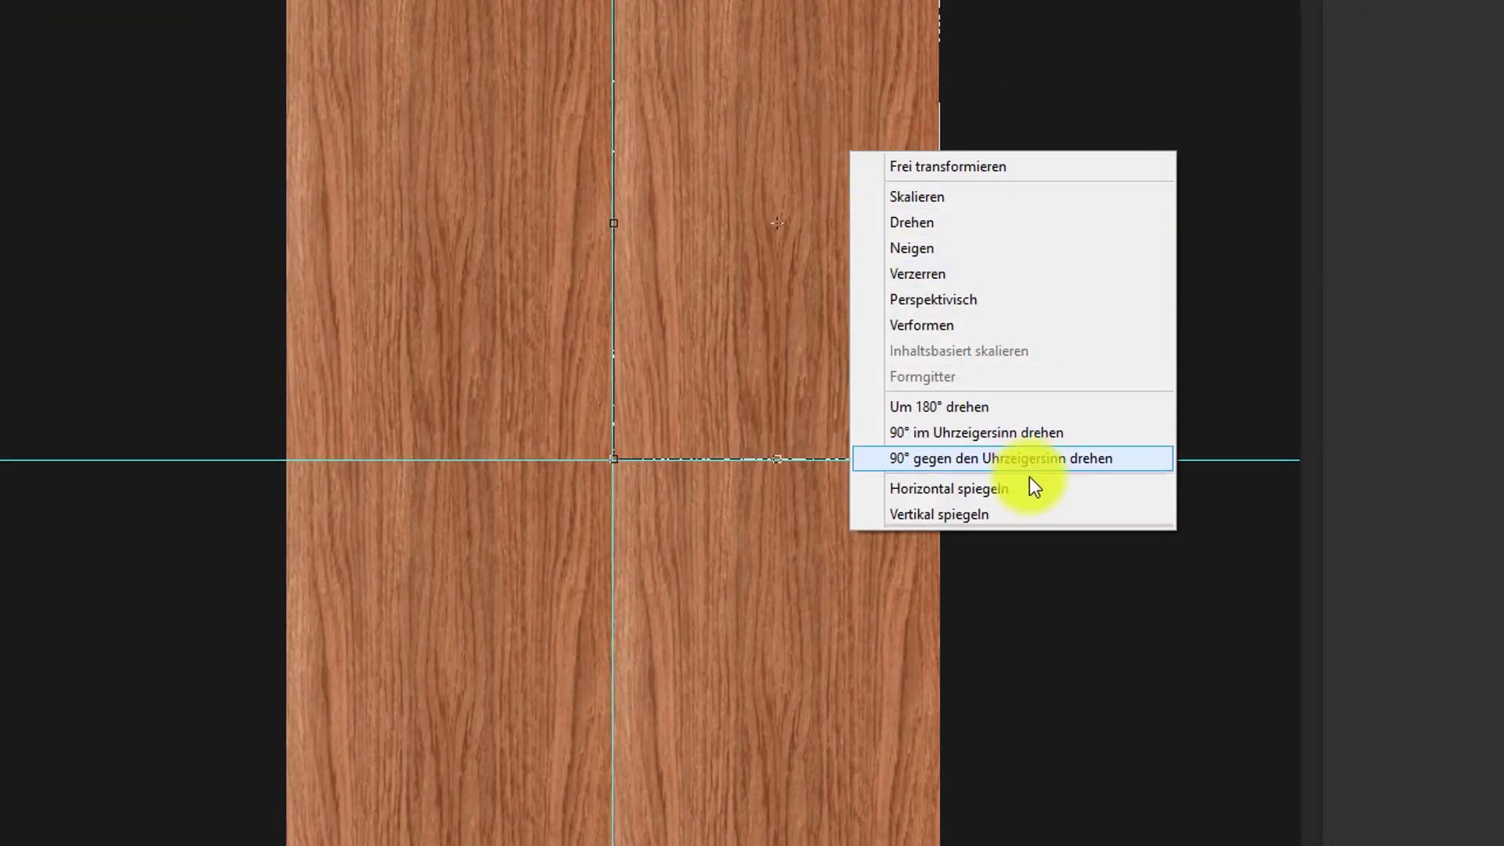
left_click(1039, 514)
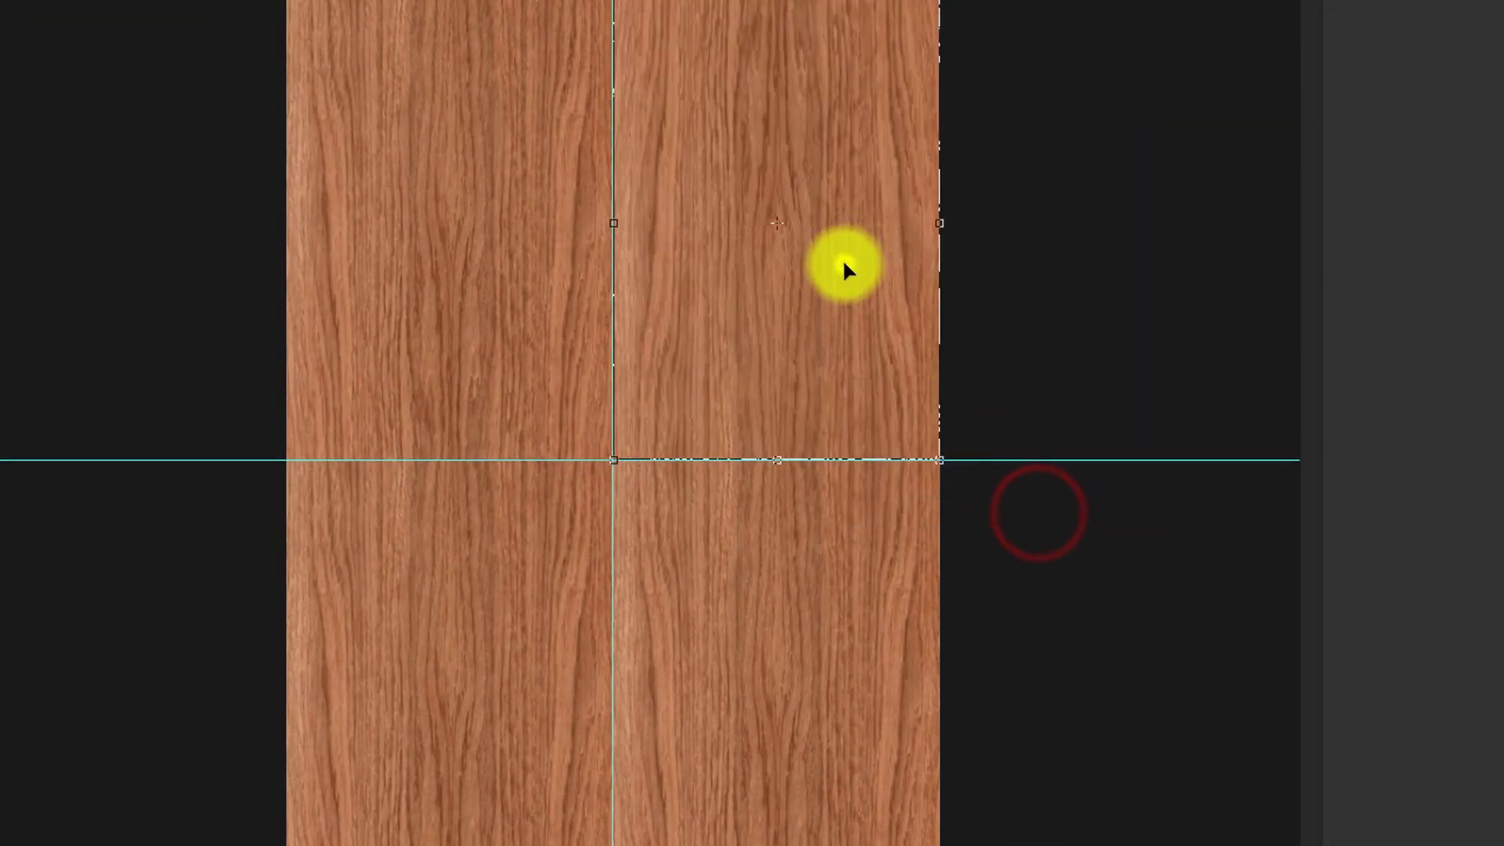
right_click(845, 263)
left_click(1042, 604)
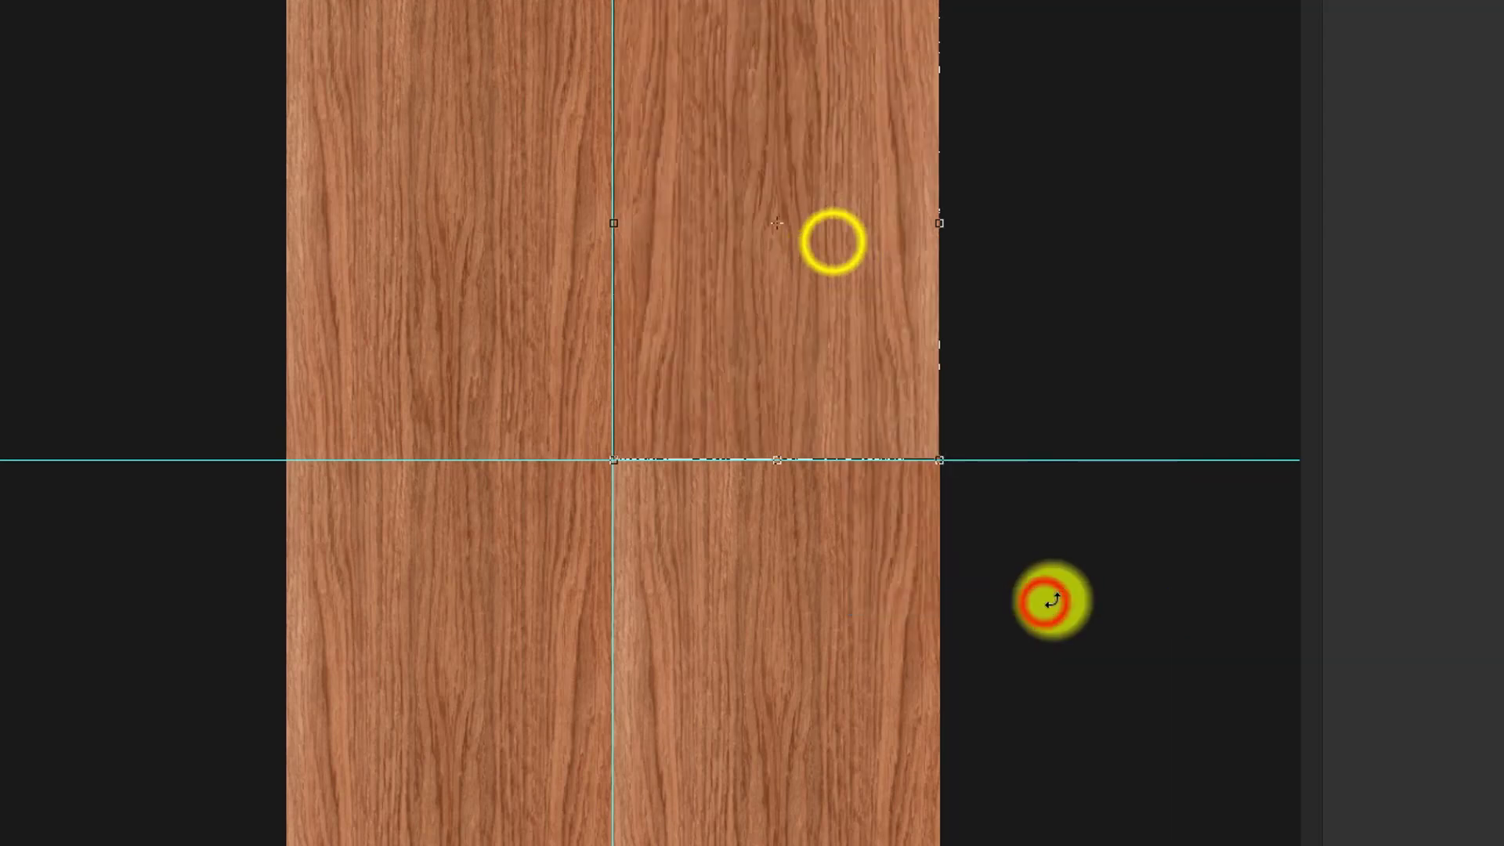
right_click(830, 240)
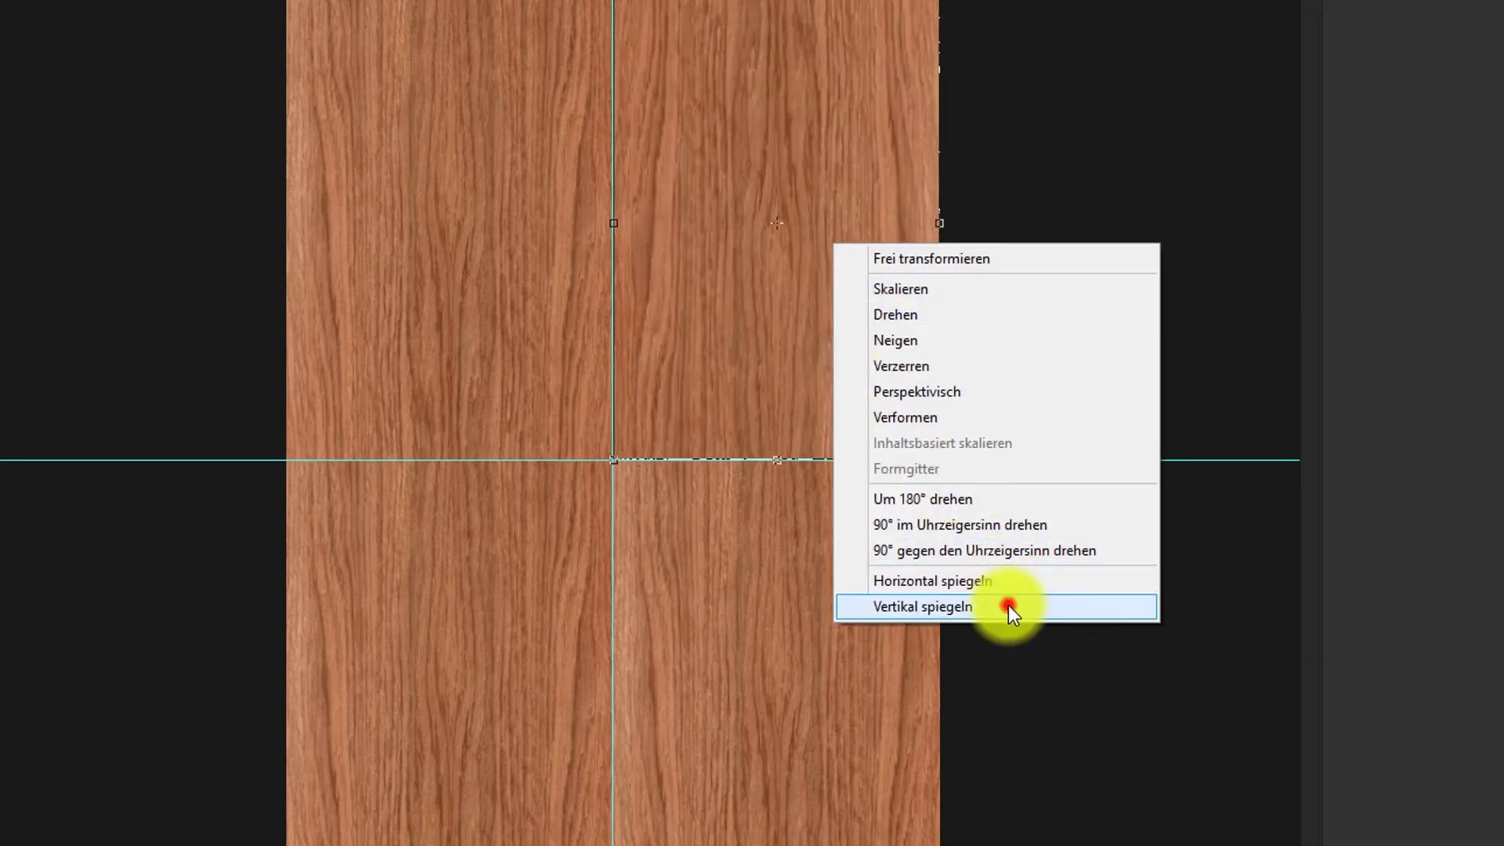
left_click(1011, 607)
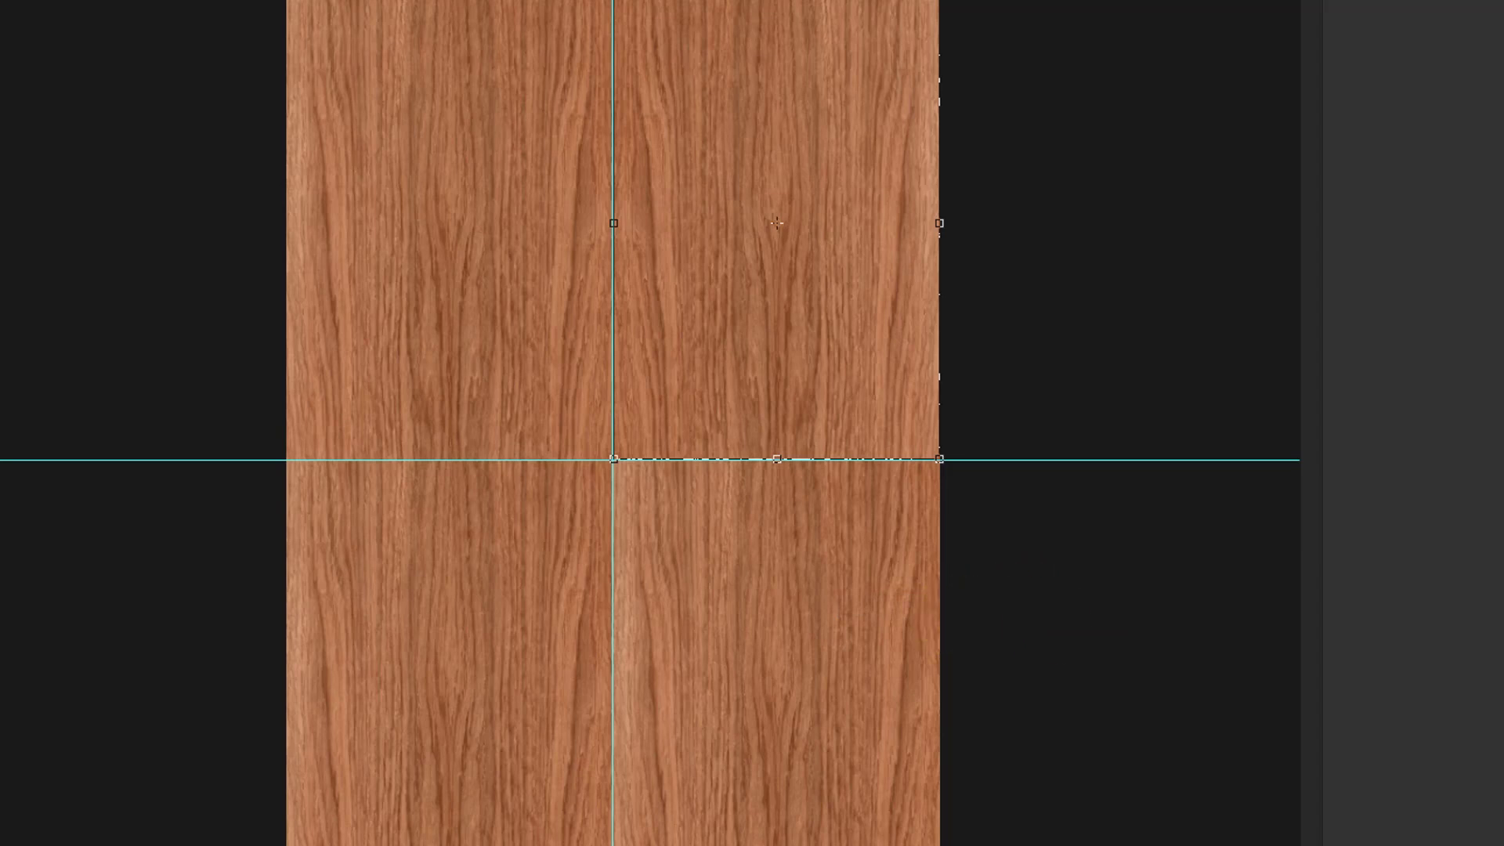
Step: Mirror the lower-left oak copy horizontally
left_click(1403, 689)
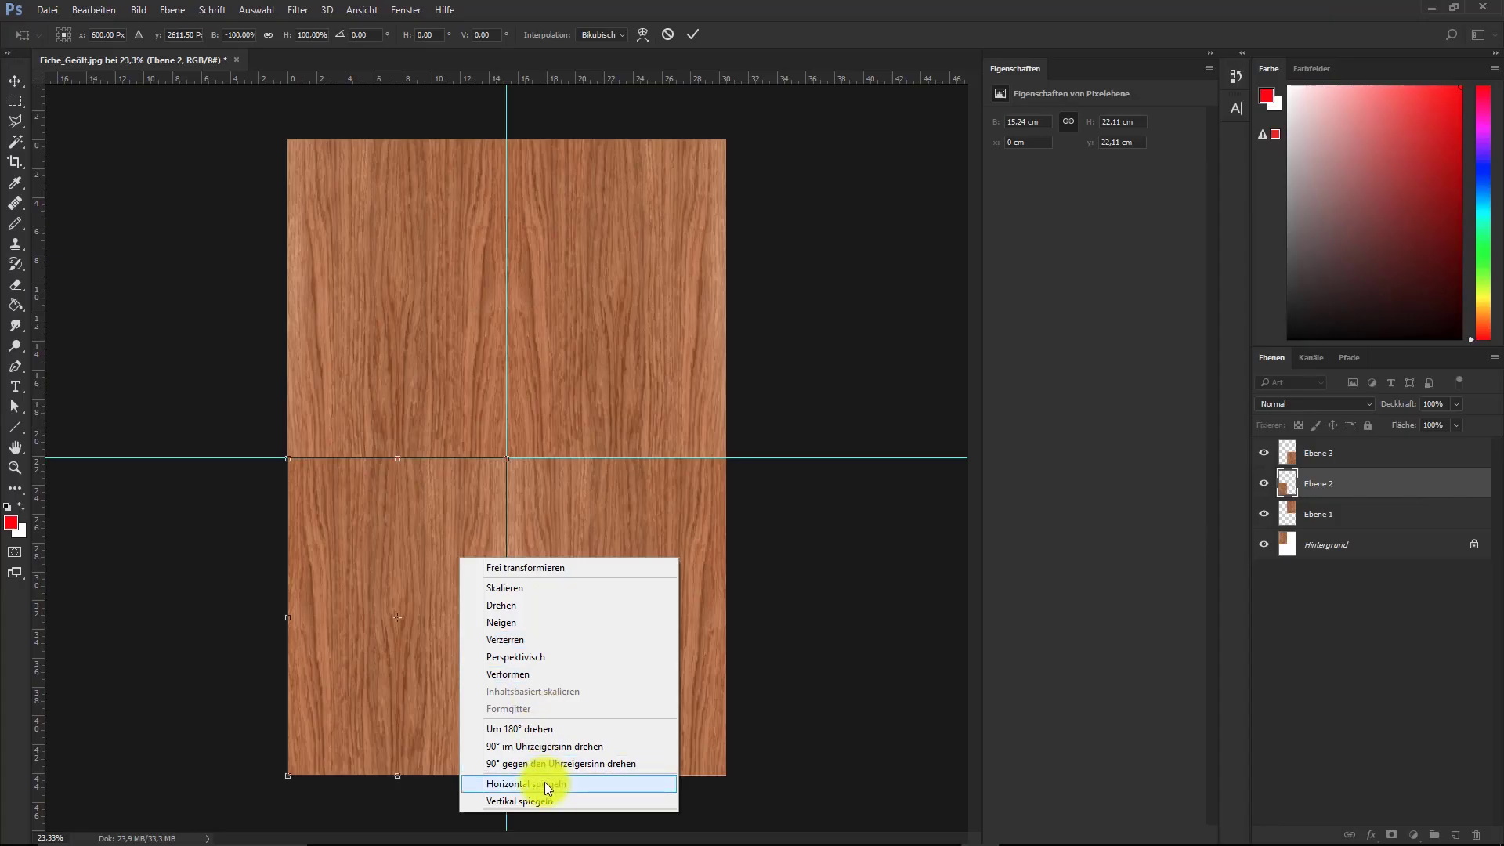
left_click(545, 799)
right_click(440, 564)
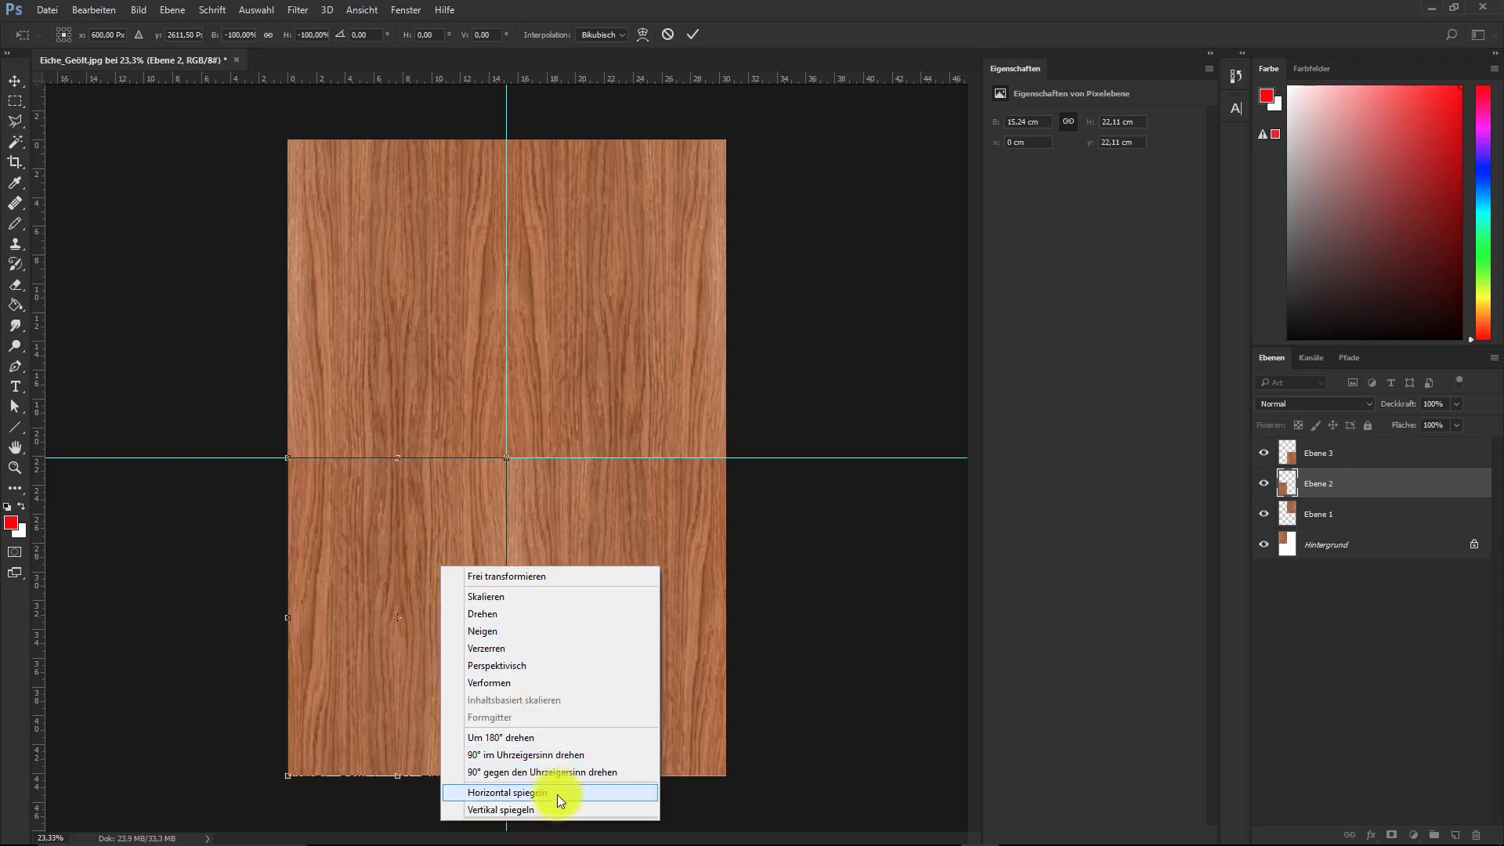
left_click(558, 792)
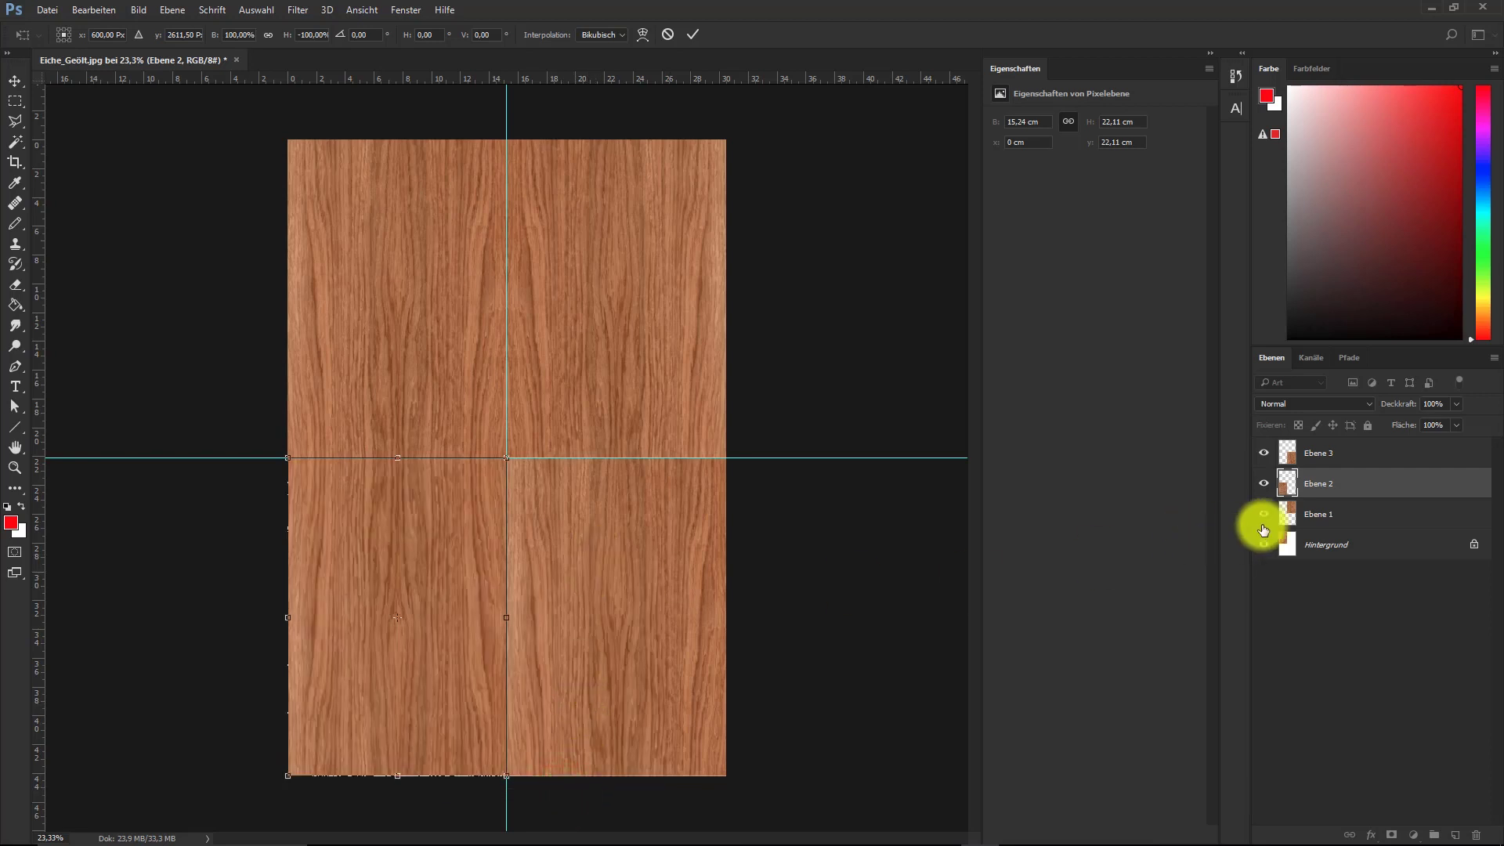
Step: Flip the bottom-right Ebene 3 copy vertically and apply the transformation
left_click(1316, 463)
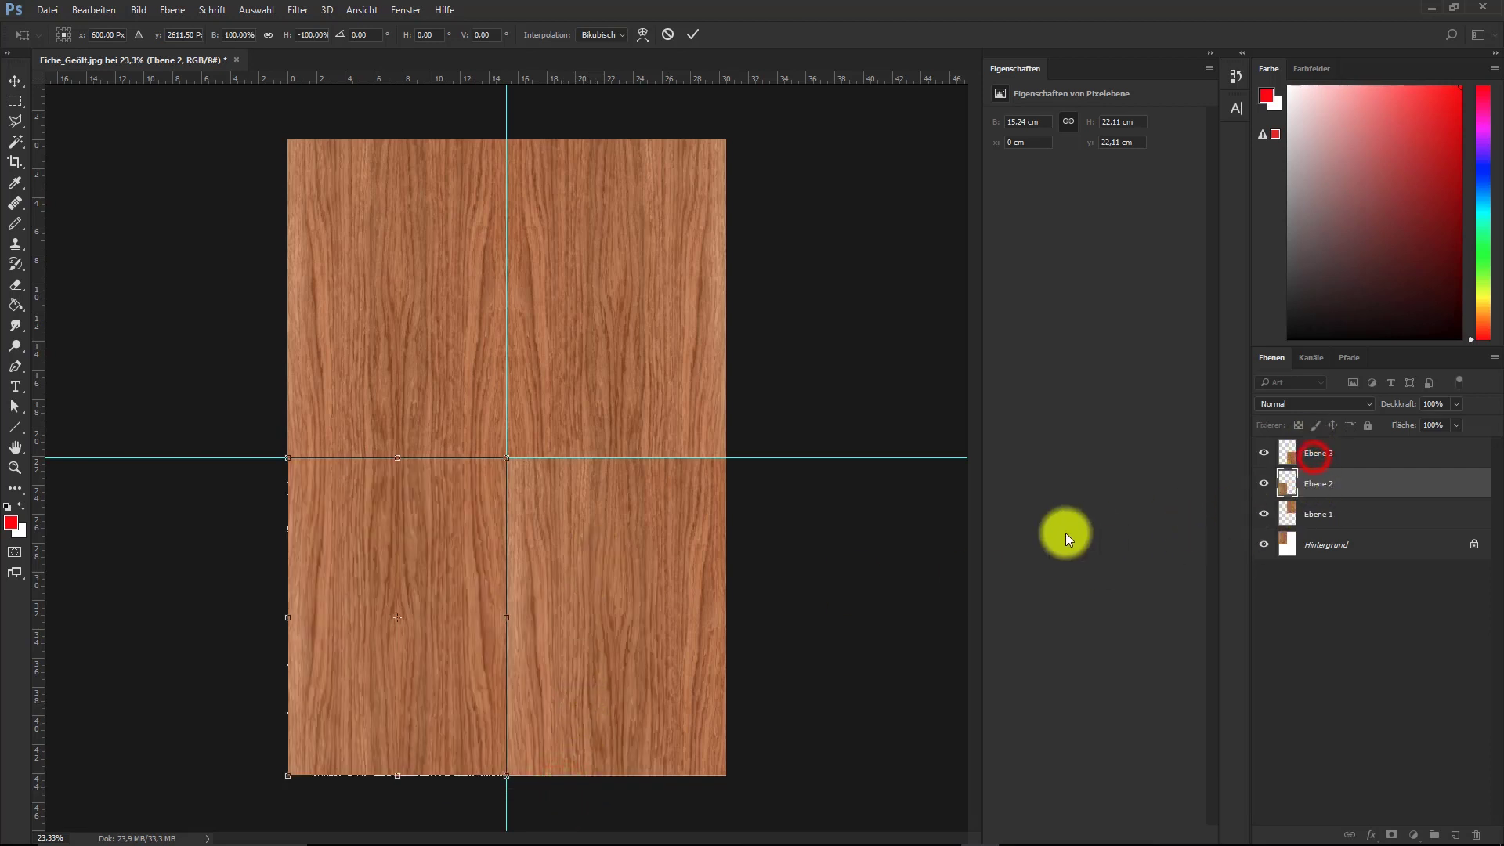
key("ctrl+t")
right_click(674, 627)
left_click(698, 611)
key("Return")
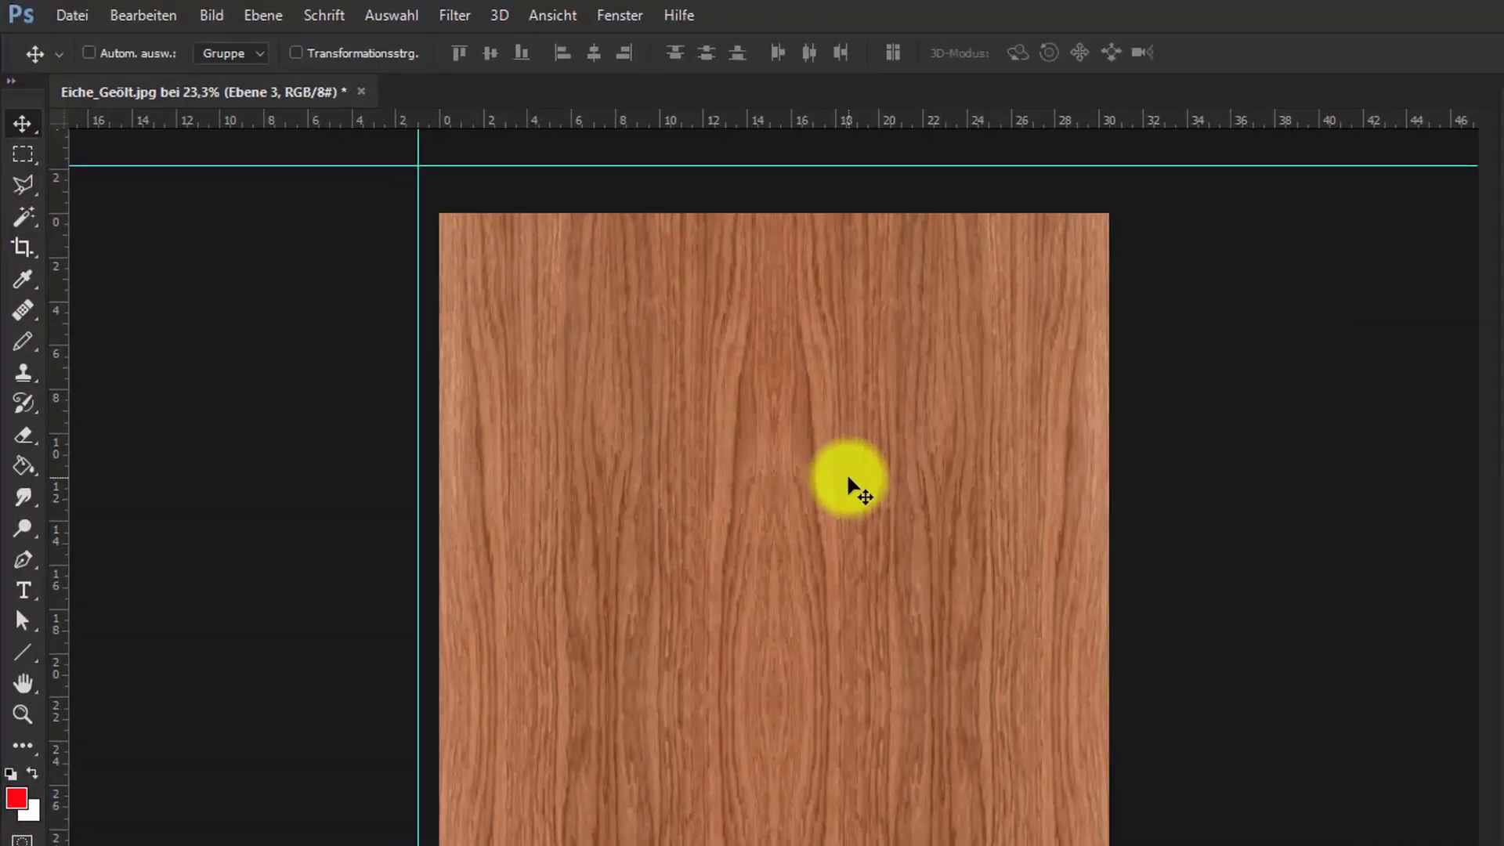
Step: Quick-export the mirrored oak tile as a JPG via Datei > Exportieren
left_click(82, 14)
left_click(171, 357)
left_click(552, 367)
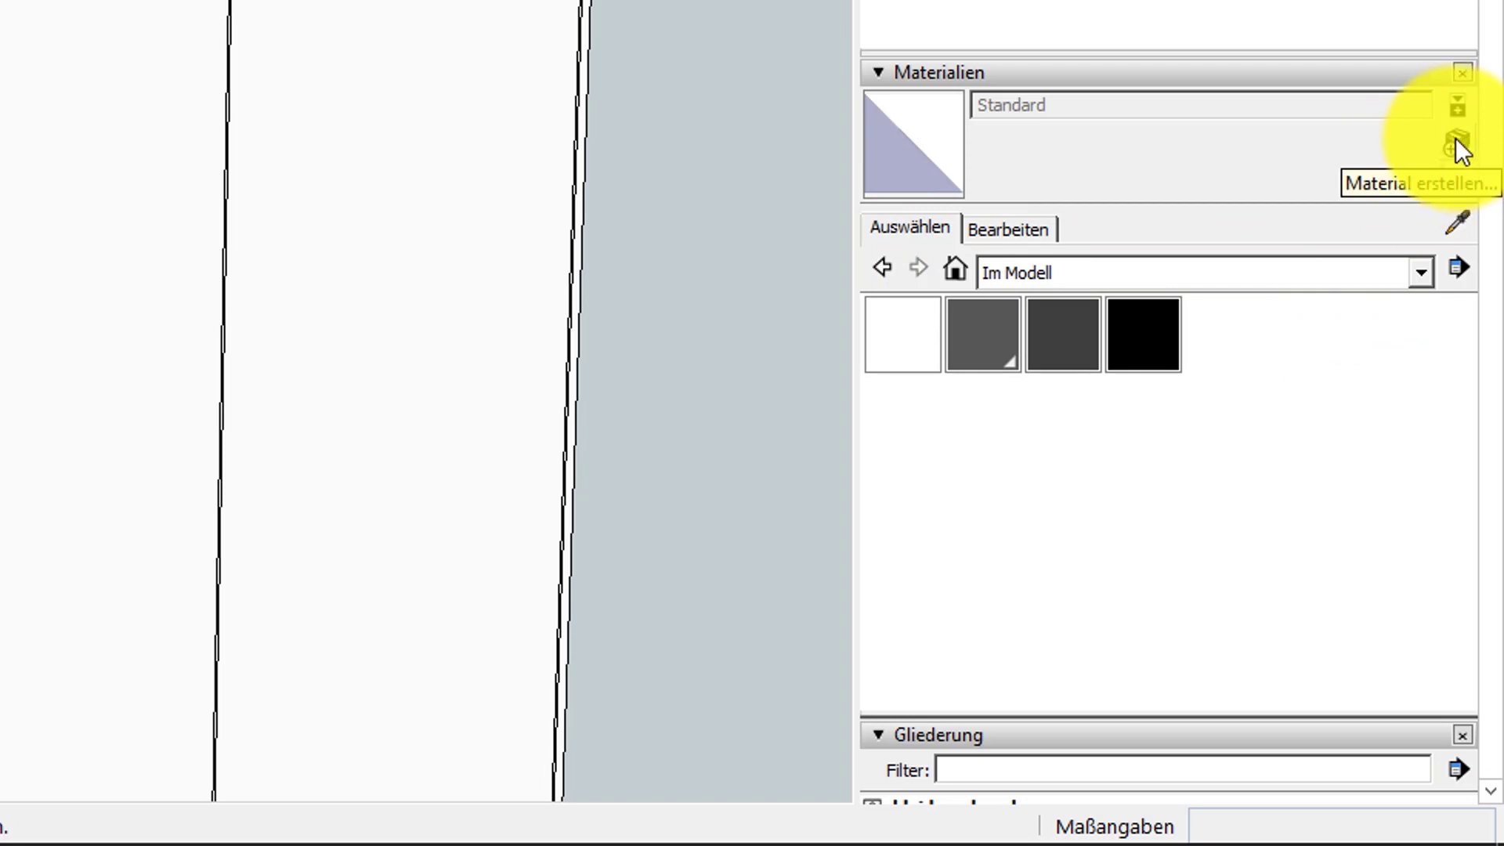
Step: Create a new material named 'Eiche geölt' textured with Eiche_Geölt.jpg from temp > Textur
left_click(1456, 141)
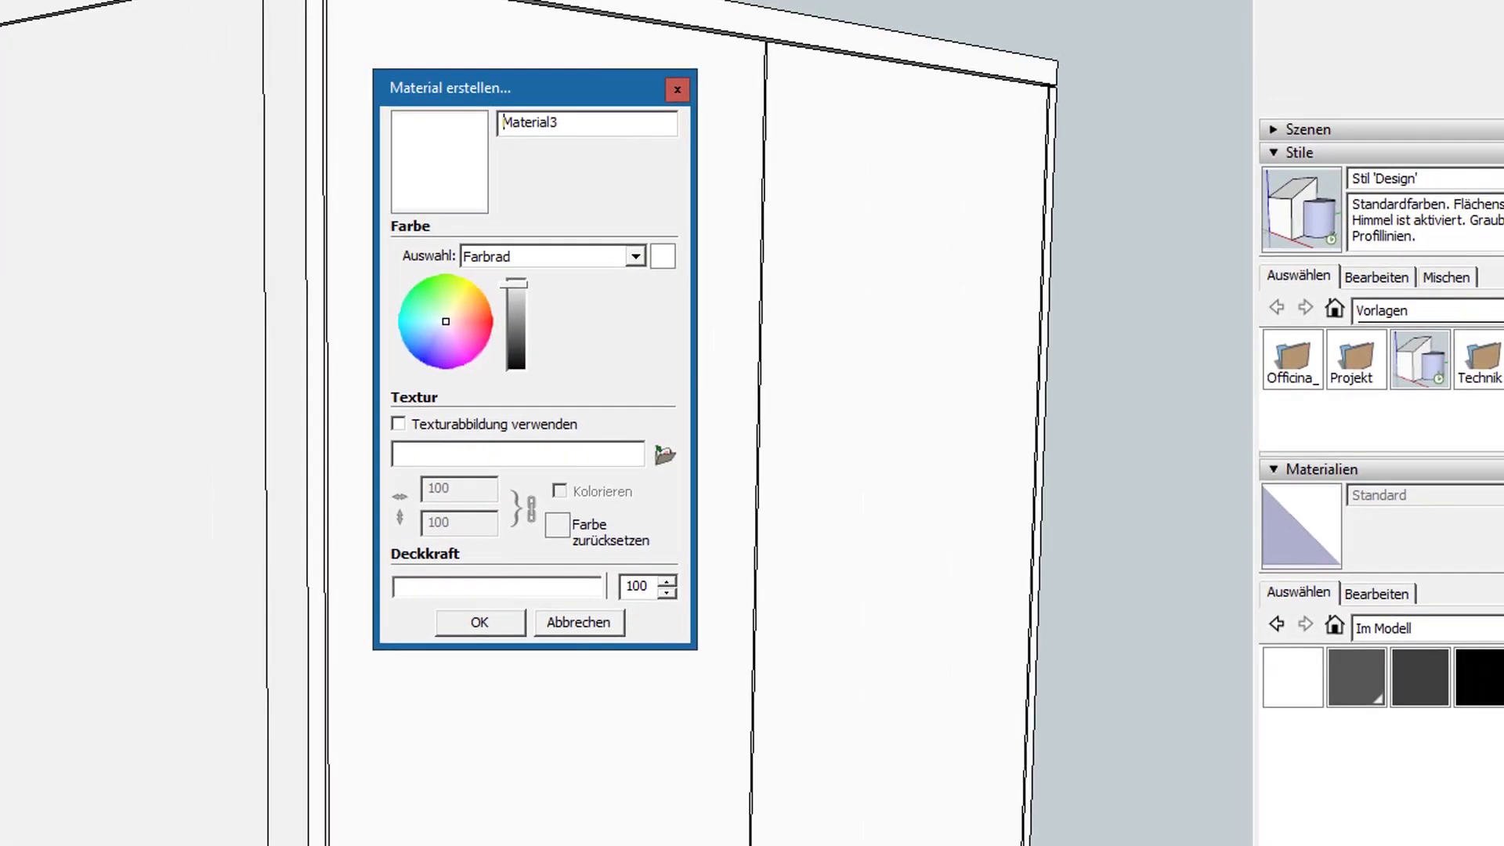
double_click(608, 127)
type("Eiche geölt")
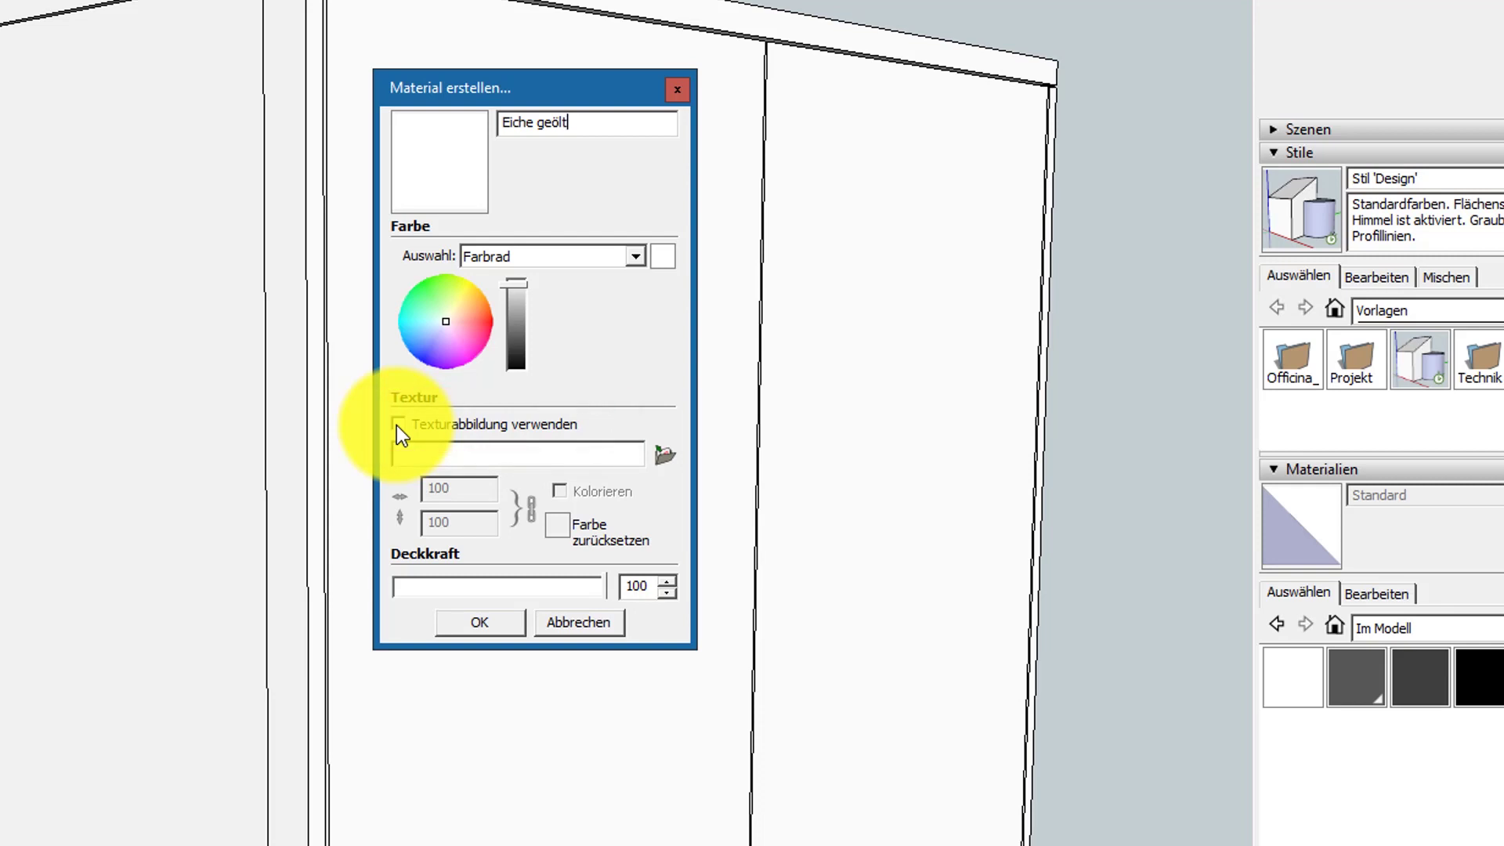
left_click(398, 425)
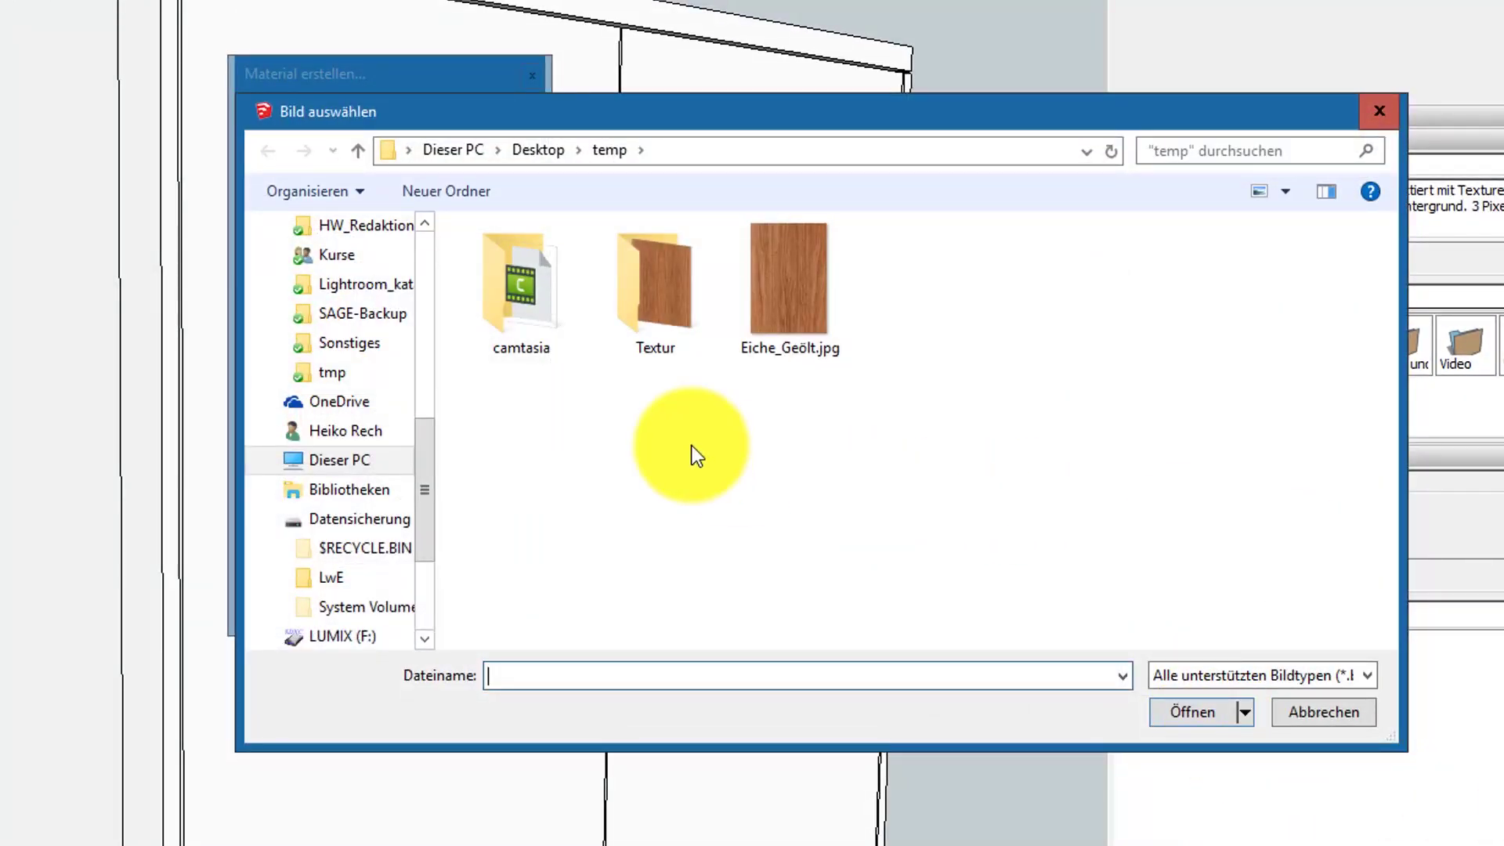
double_click(636, 275)
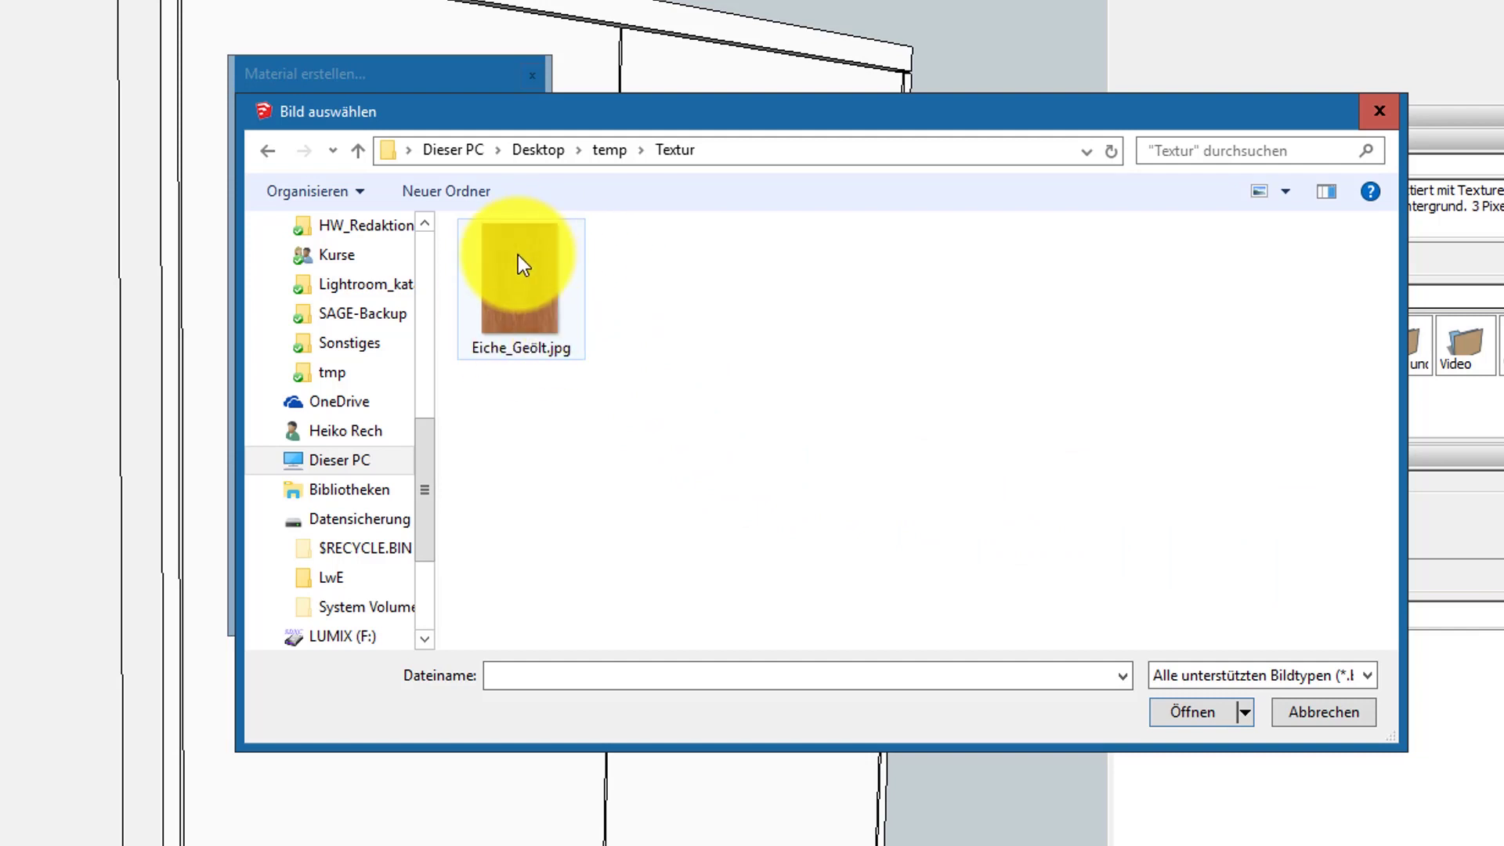
double_click(519, 256)
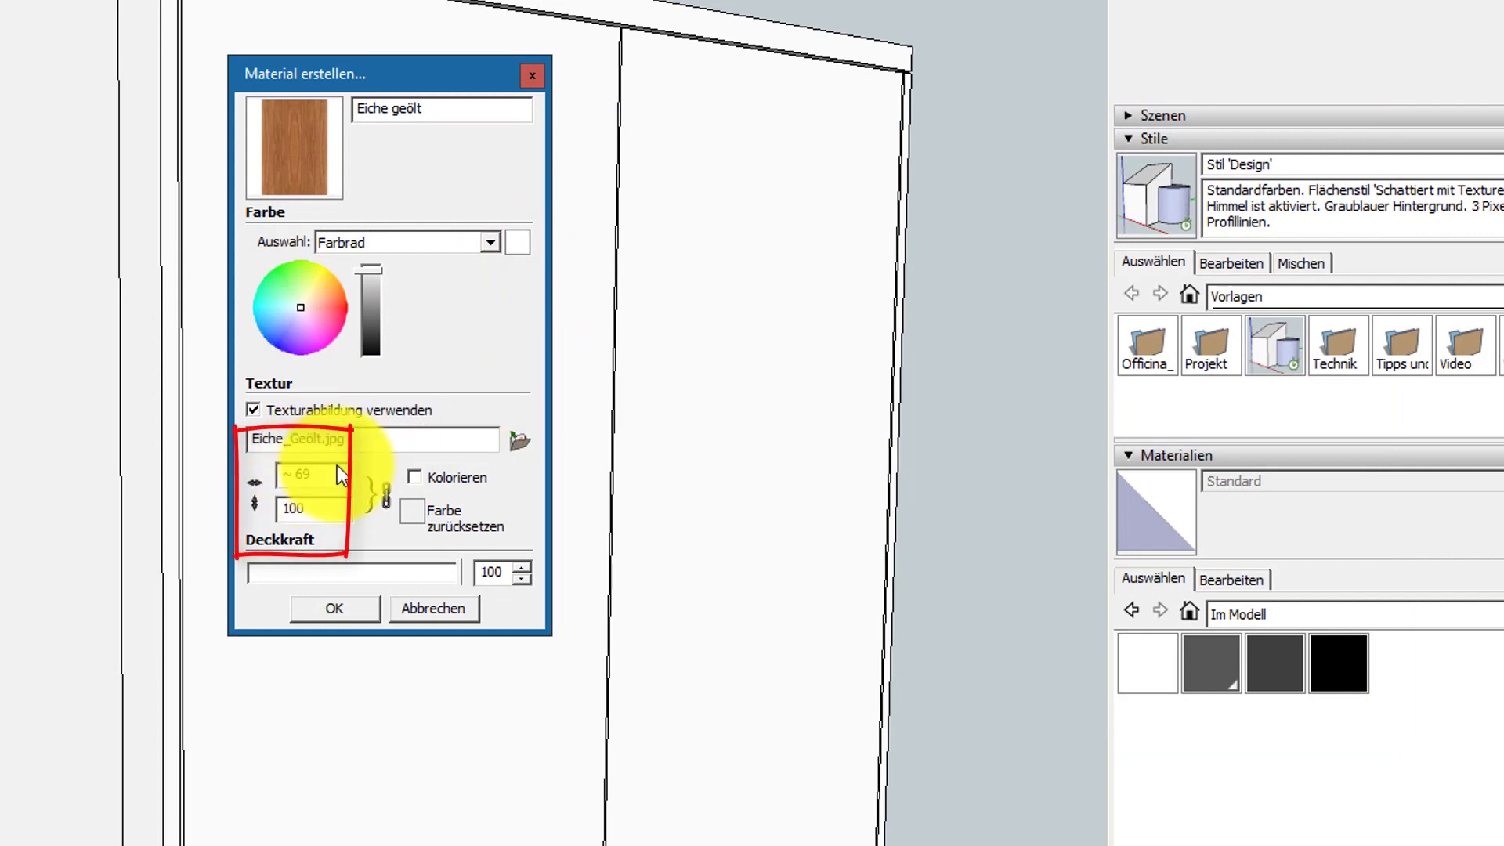
Step: Set the Eiche geölt texture width to 1220 (height about 1770) and create the material
type("122")
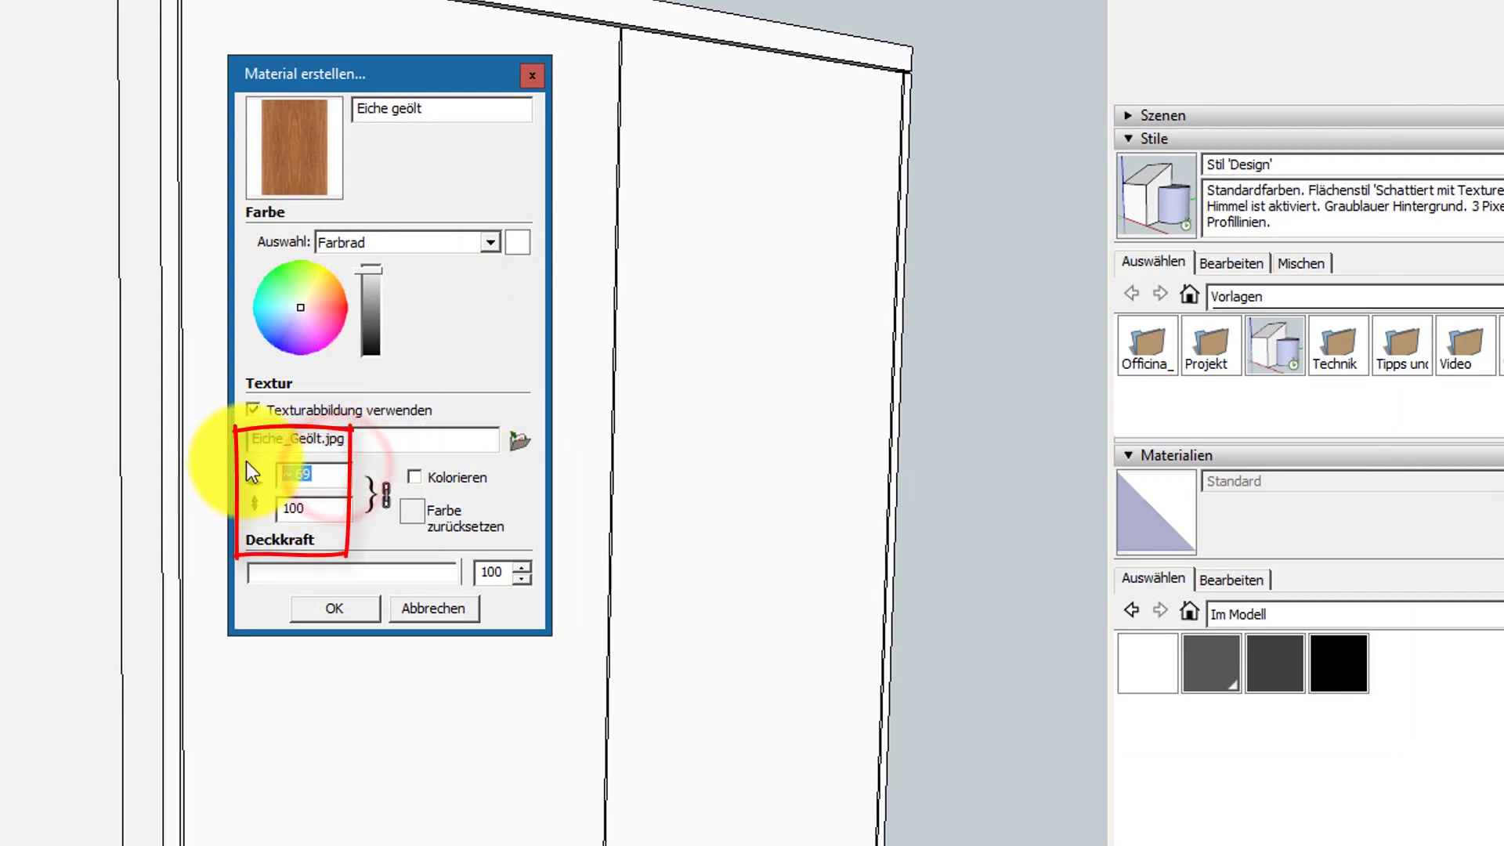
left_click(331, 483)
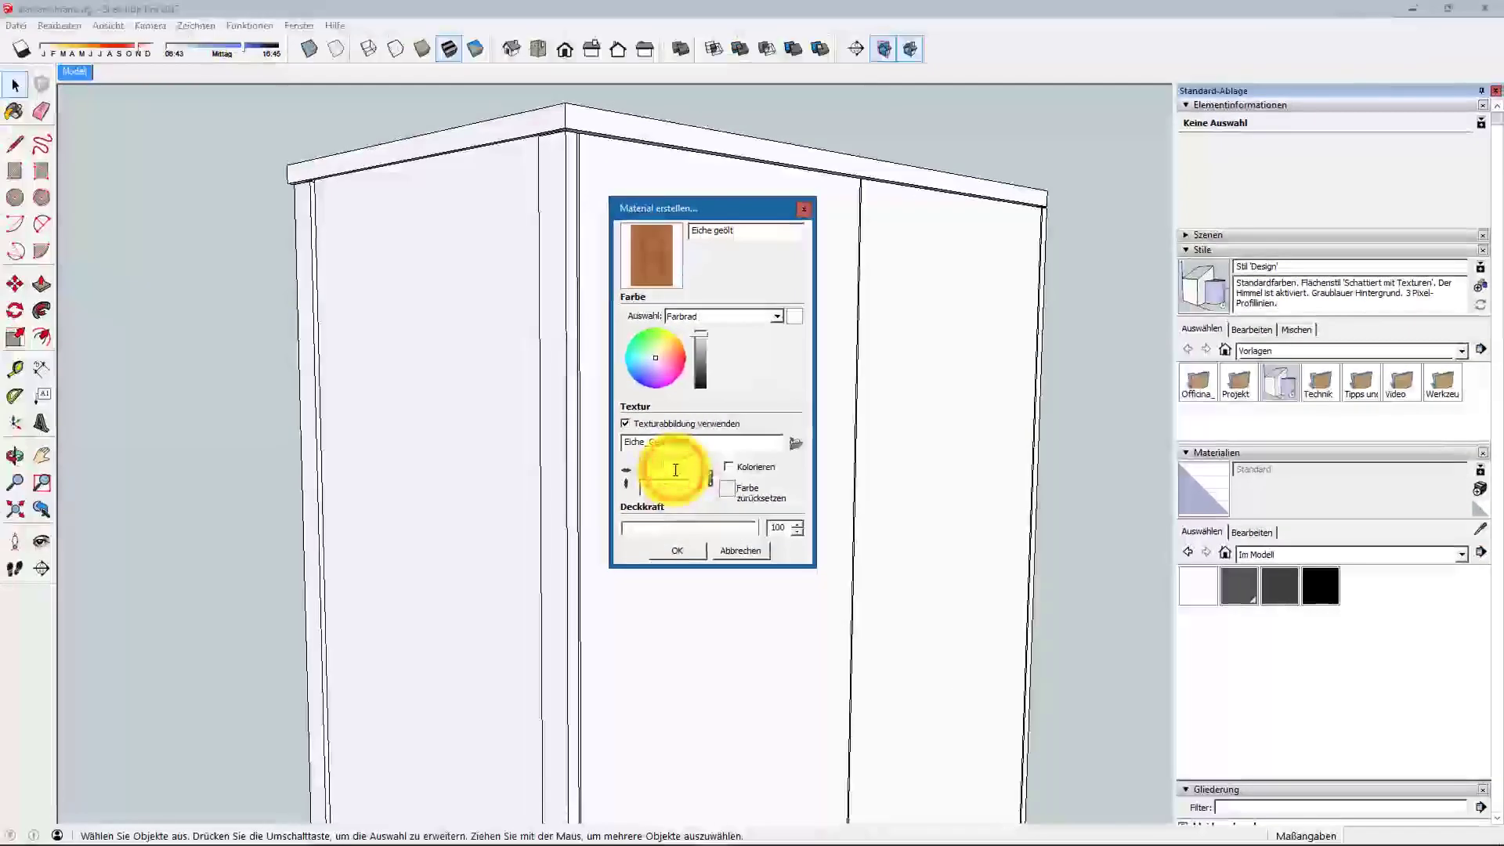
type("0")
left_click(678, 489)
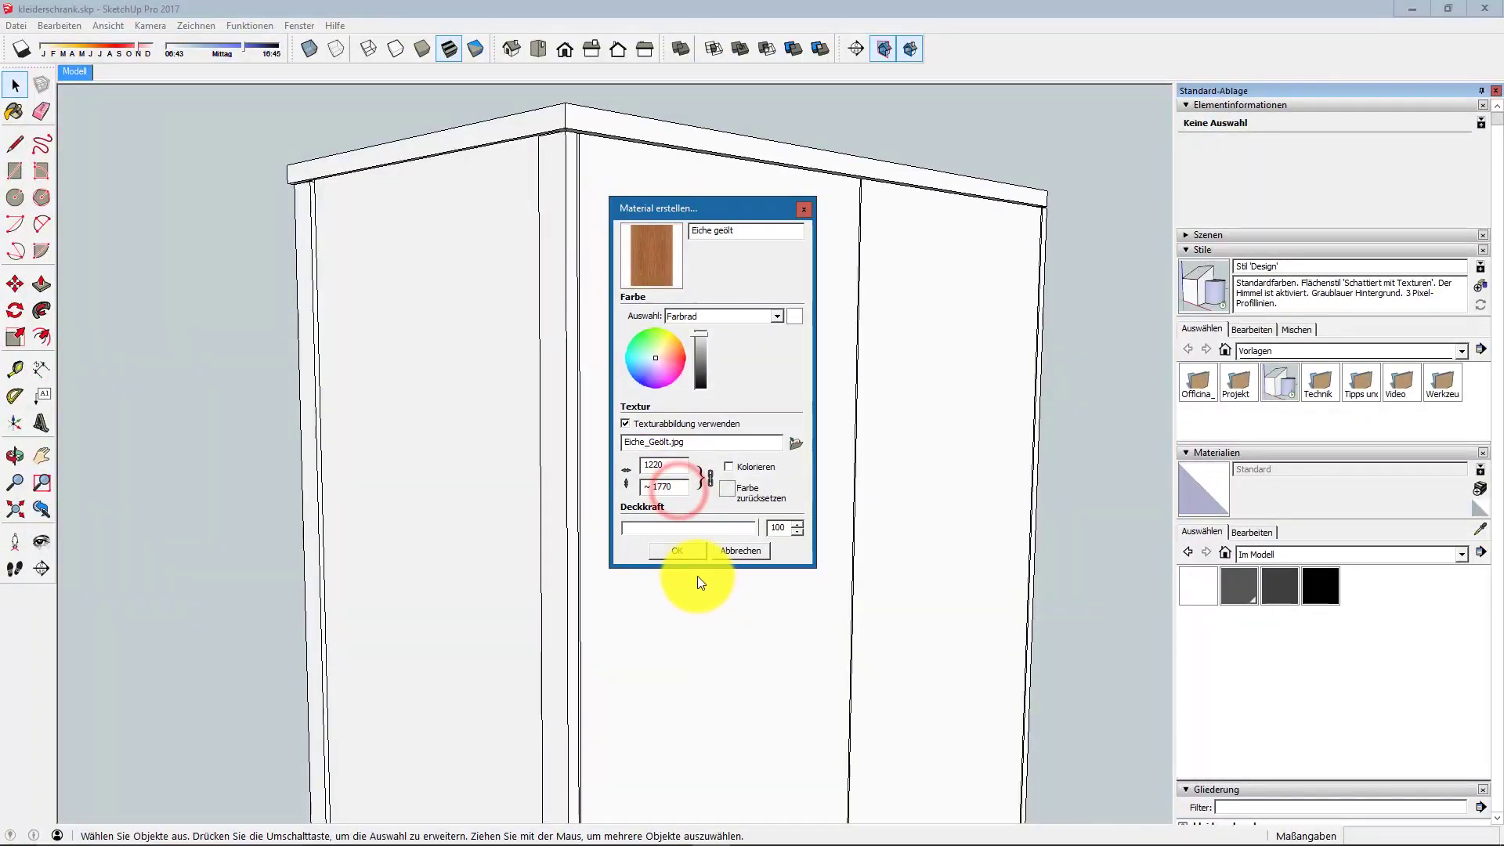
left_click(678, 550)
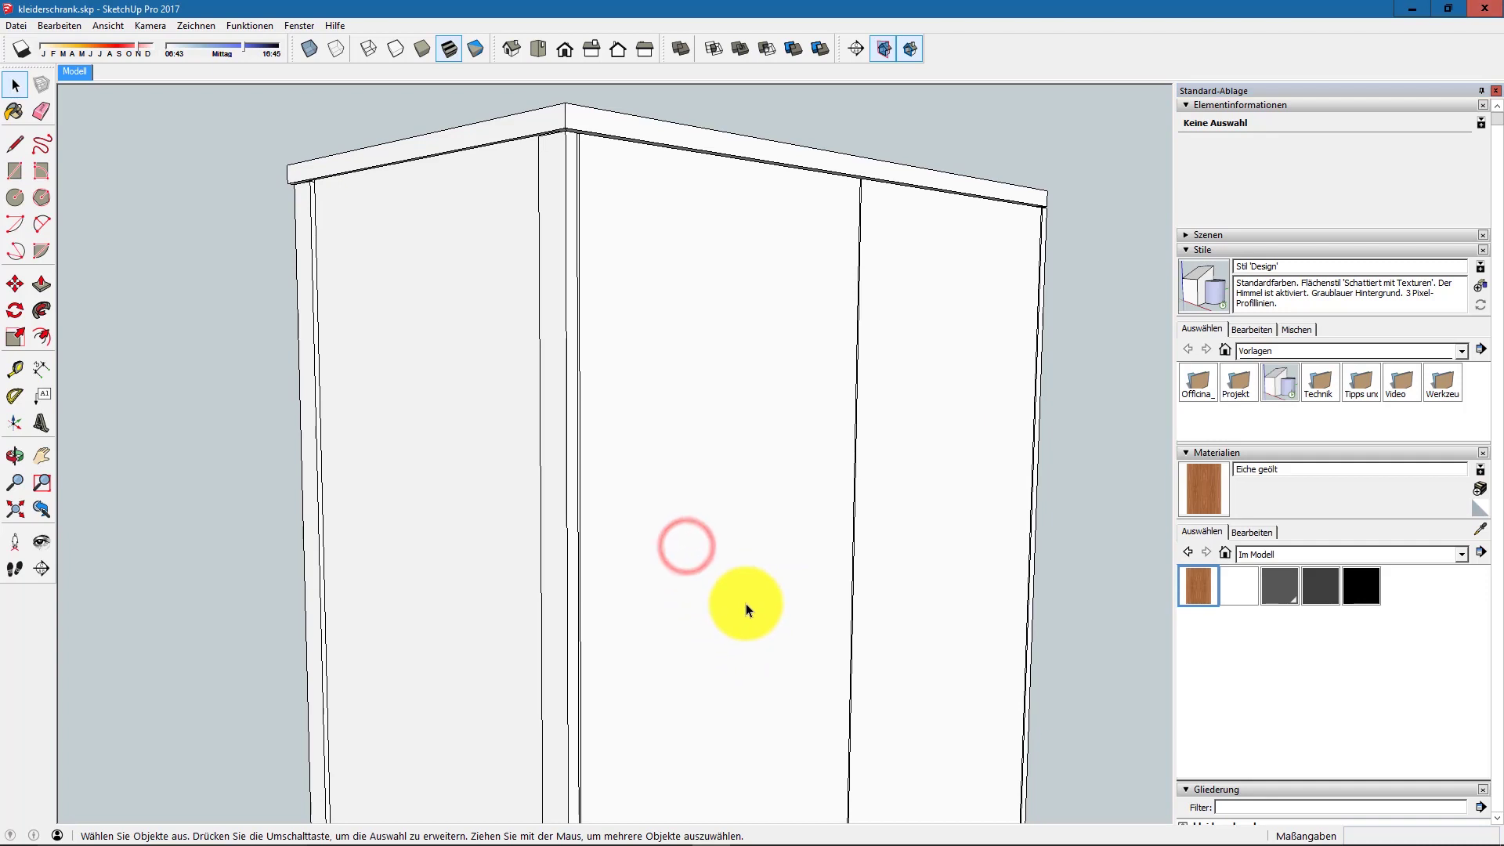
Step: Paint the doors with the Eiche geölt swatch and orbit out to review the continuous grain
left_click(1191, 591)
left_click(780, 466)
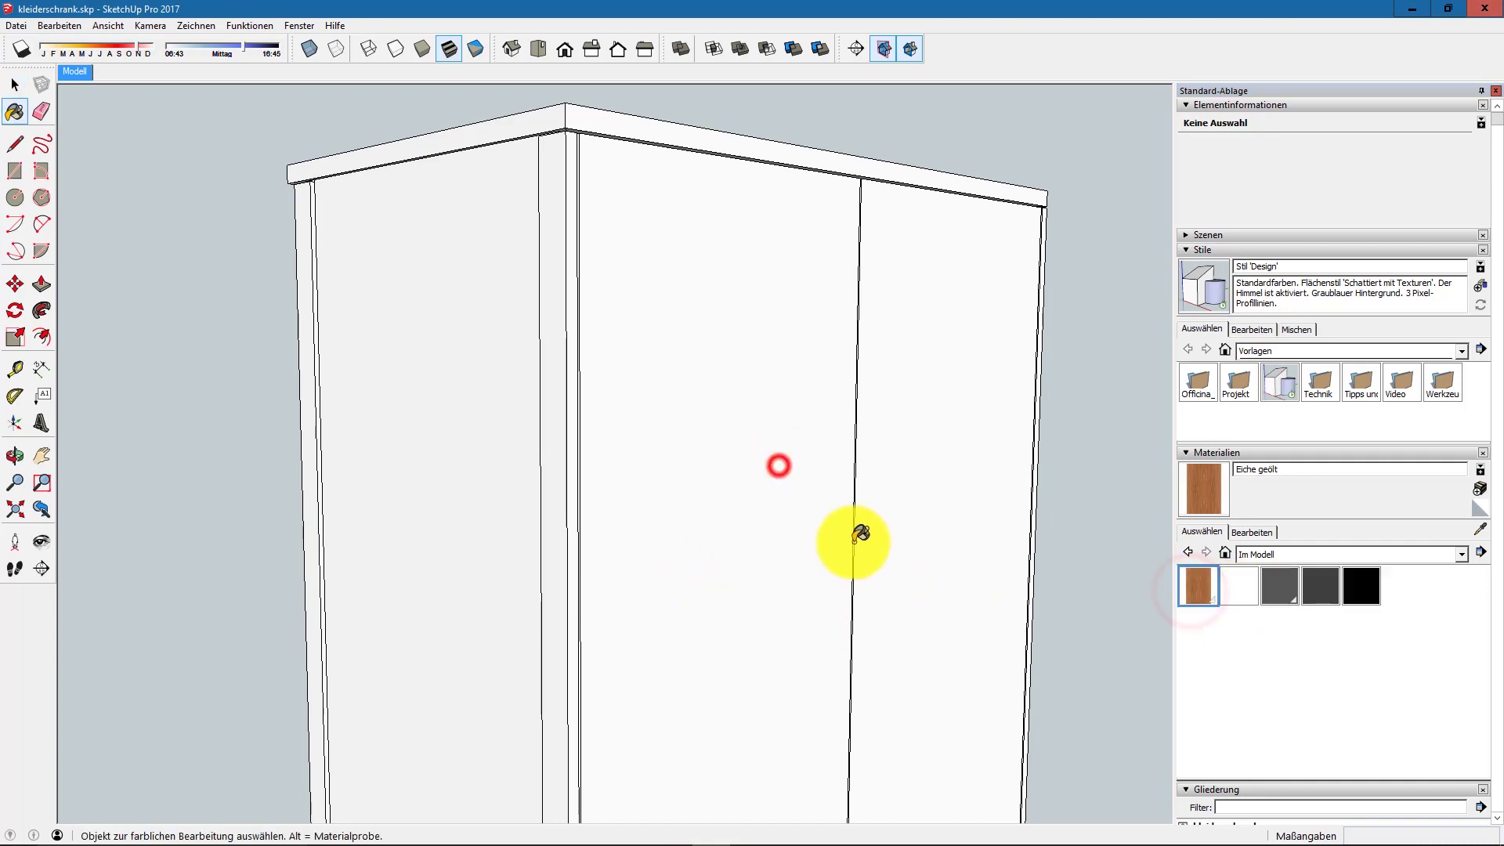
middle_click_drag(860, 537, 734, 427)
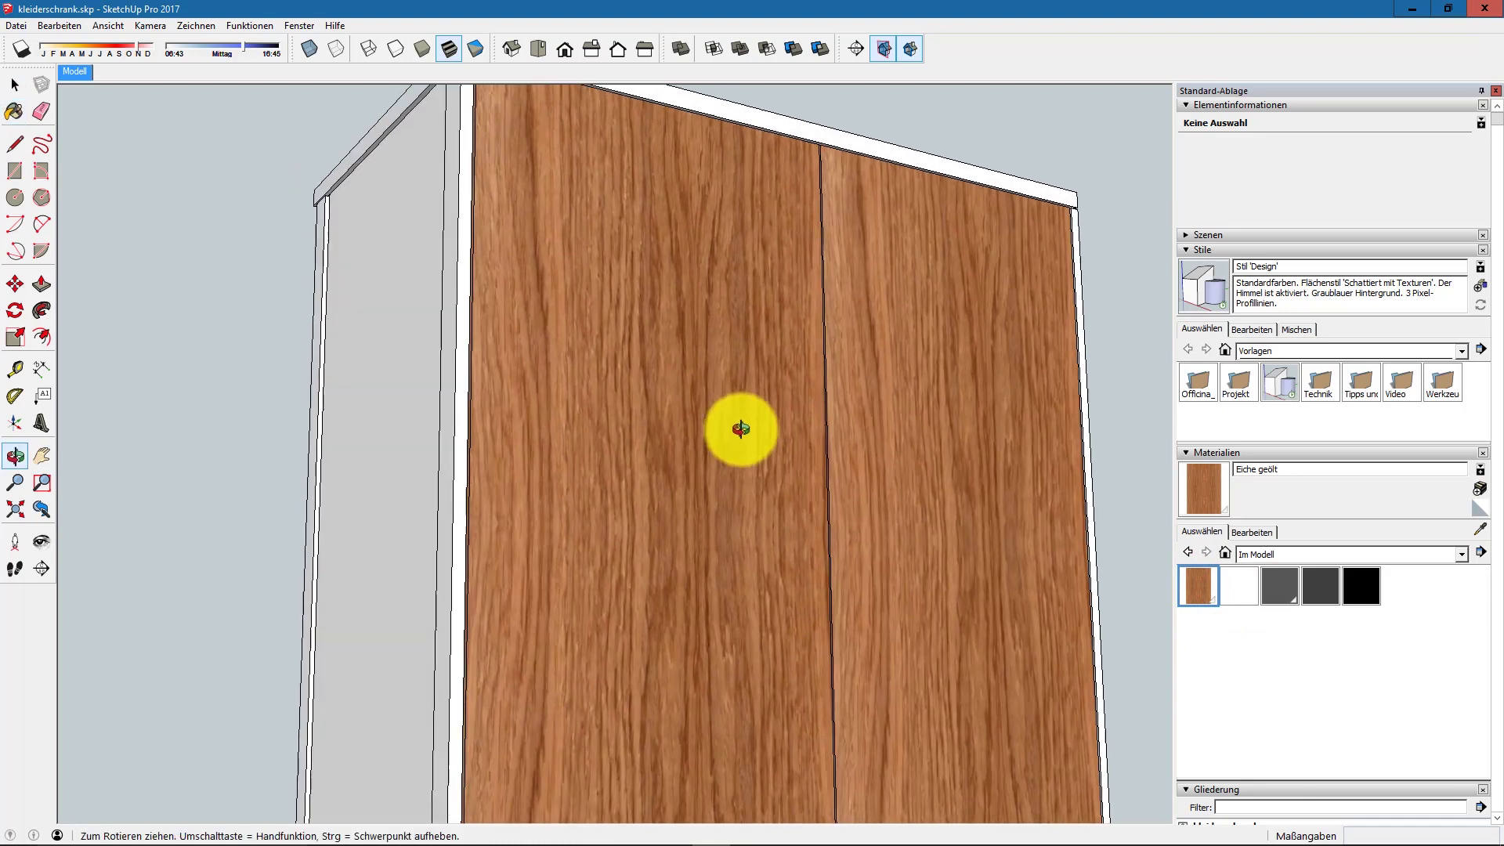
scroll(742, 418, "down", 3)
scroll(740, 454, "down", 3)
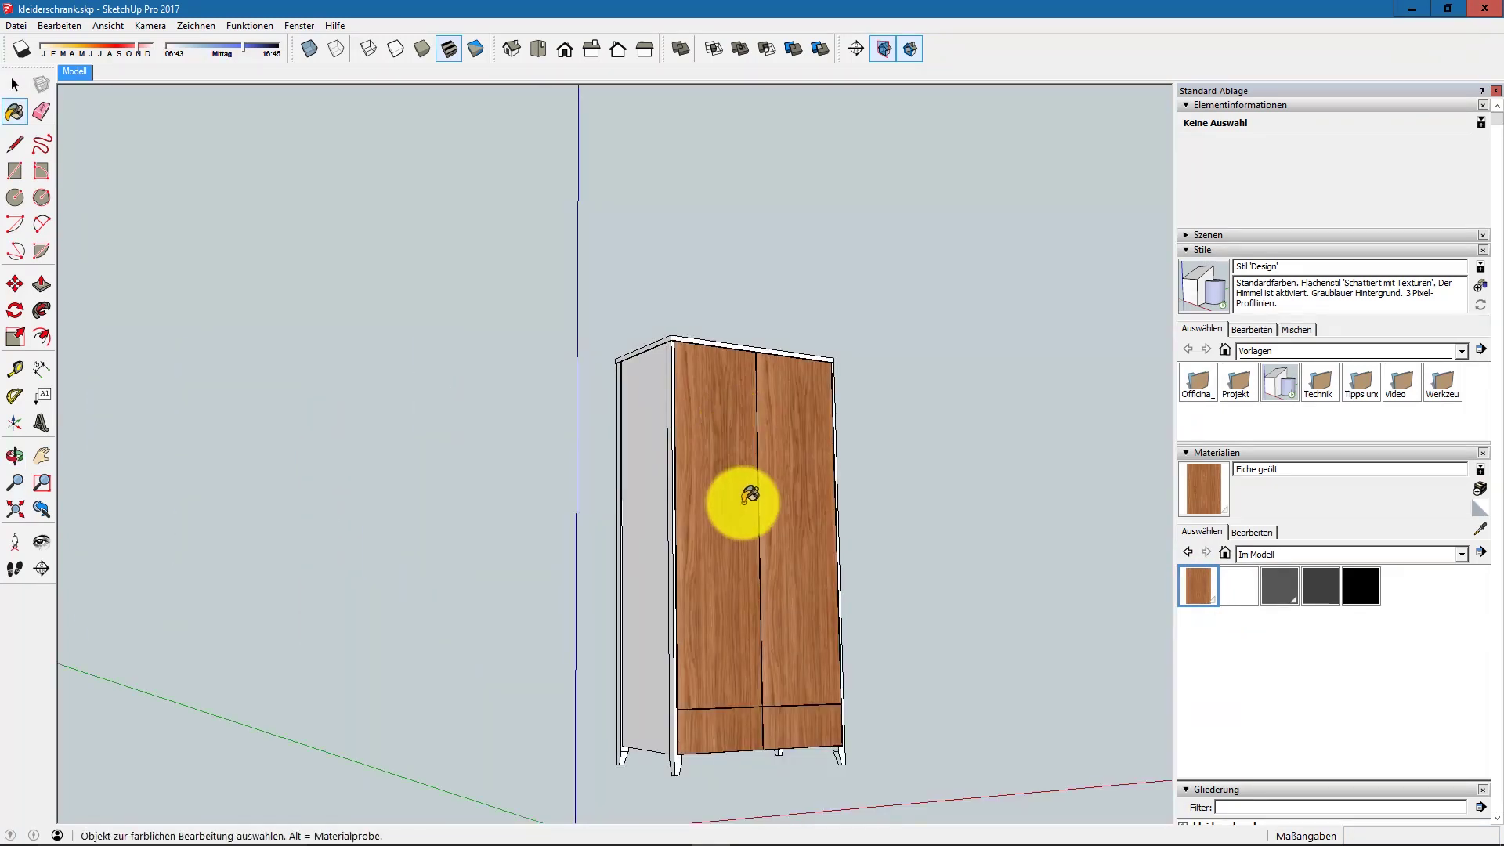
mouse_move(736, 527)
middle_mouse_down()
mouse_move(631, 644)
mouse_move(634, 666)
middle_mouse_up()
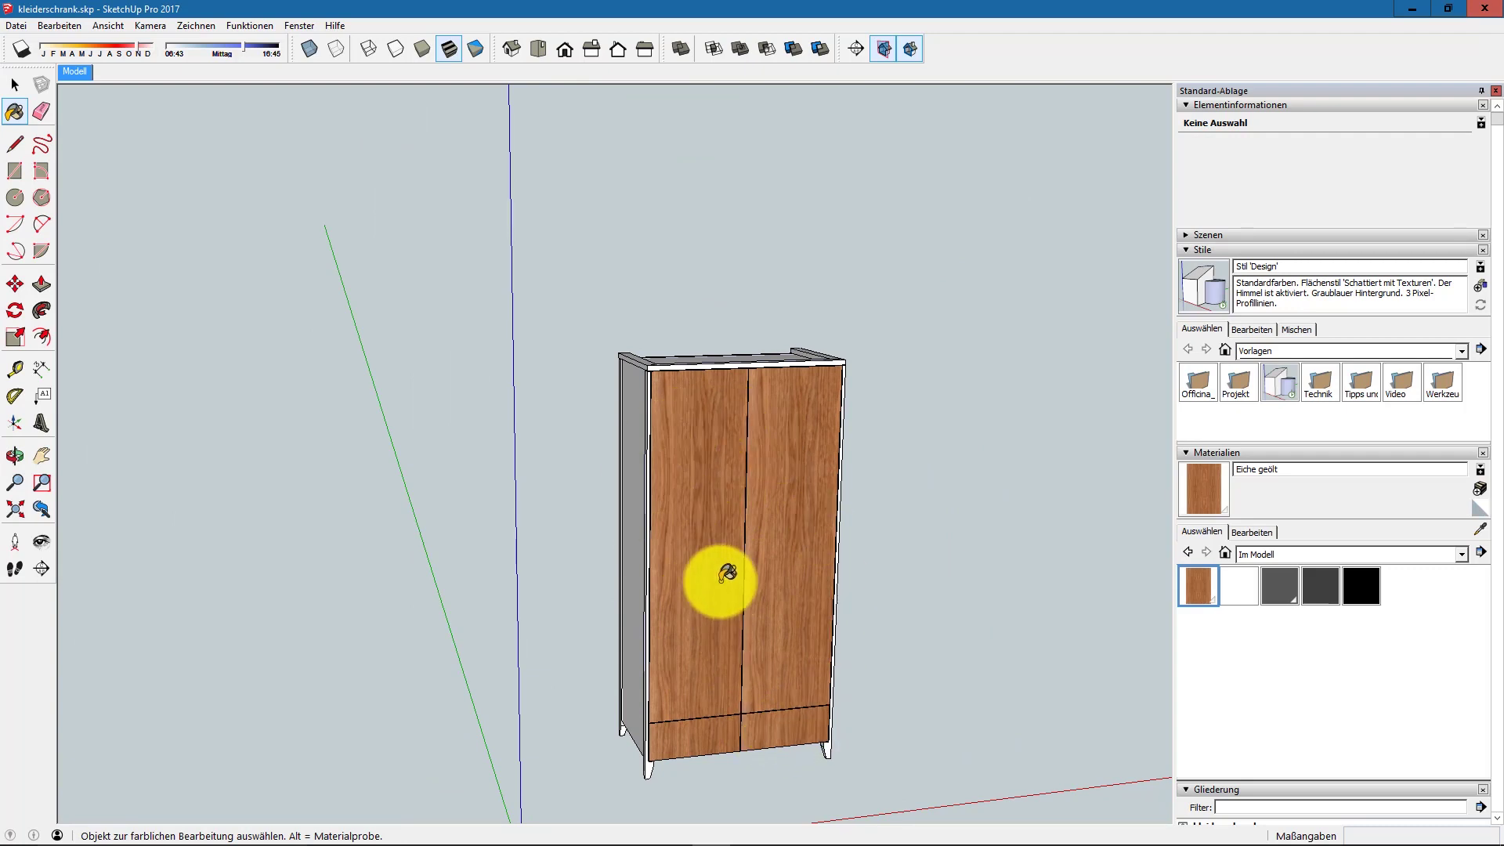
middle_click_drag(698, 514, 792, 548)
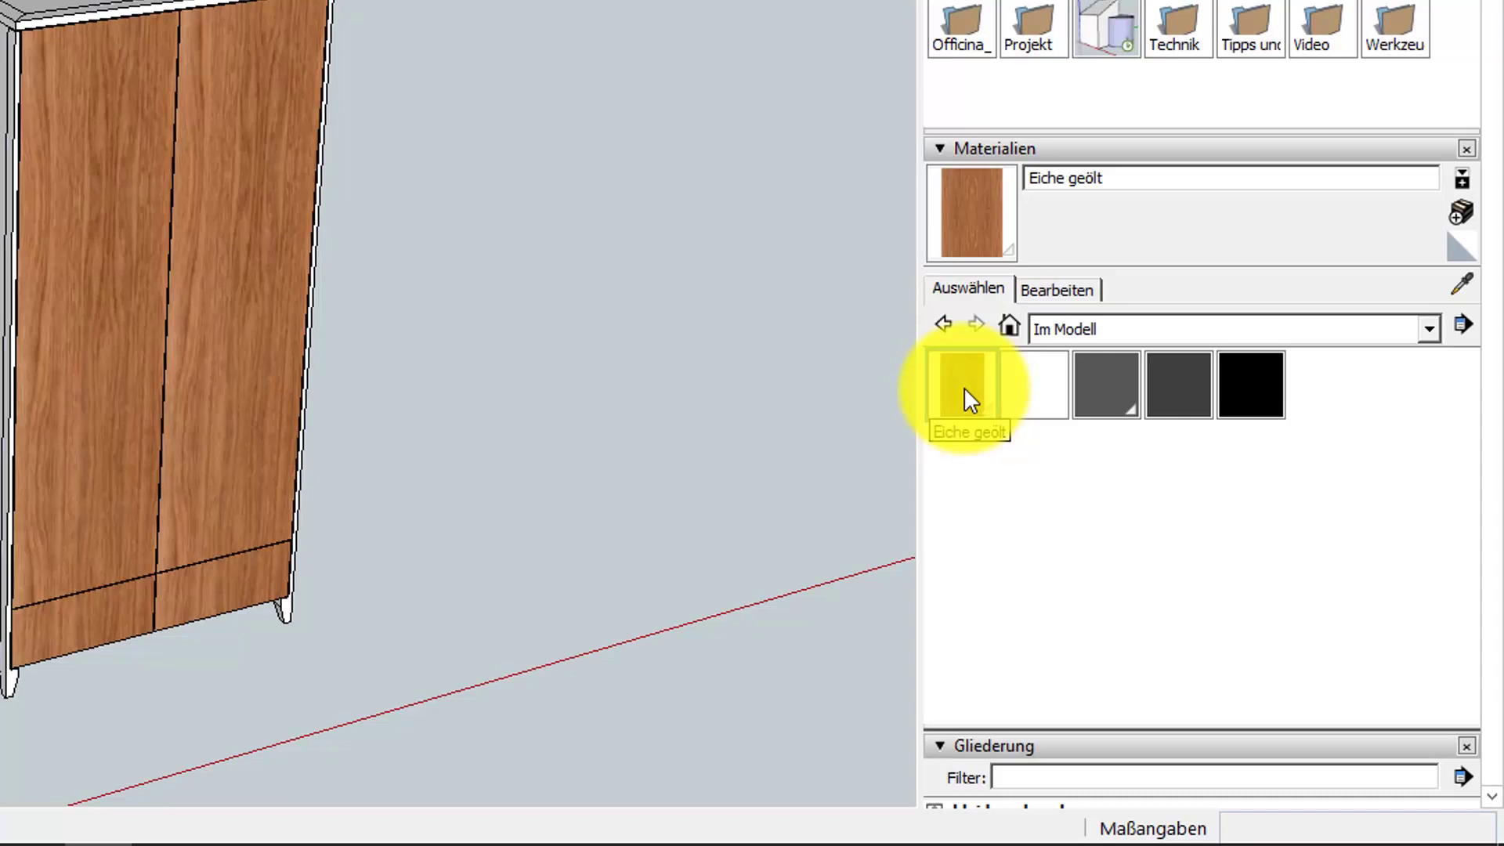
Step: Edit Eiche geölt's texture width, trying 800 and 900 before settling on 1200 × 1741
double_click(965, 390)
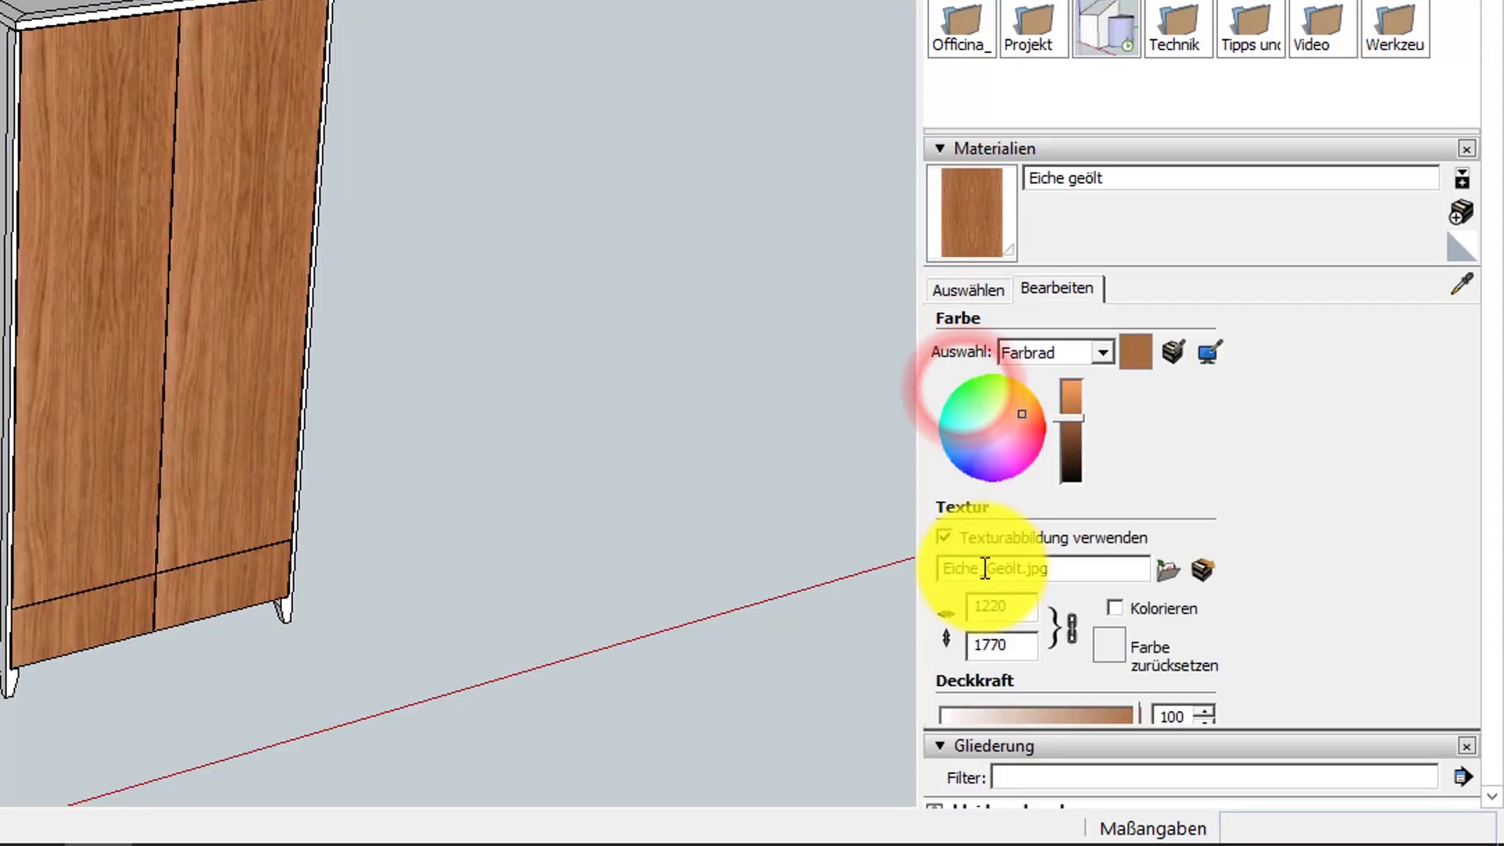
left_click(1027, 605)
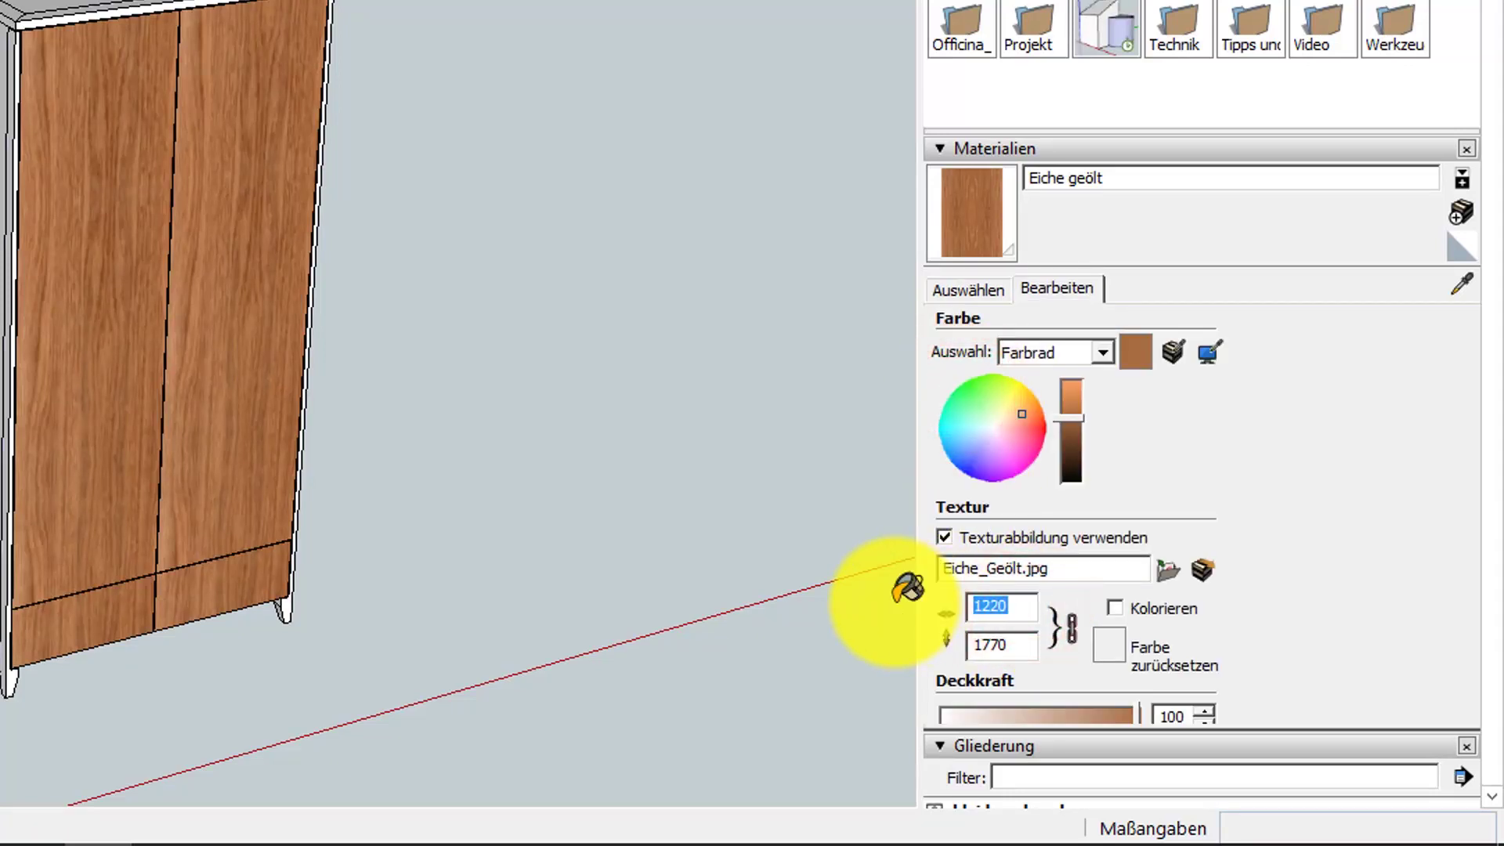
type("800")
key("Return")
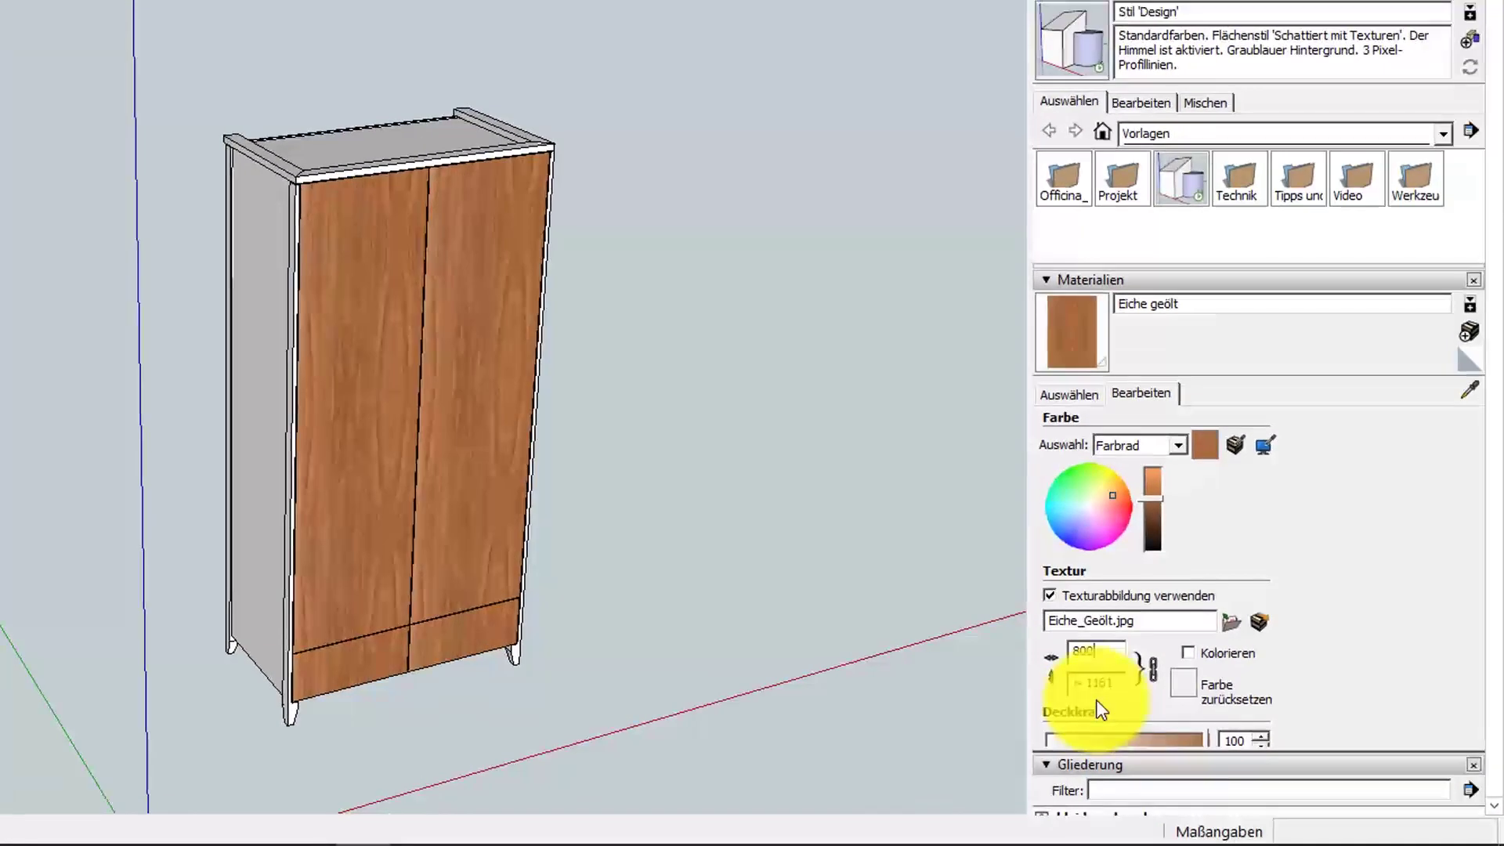
left_click(1097, 652)
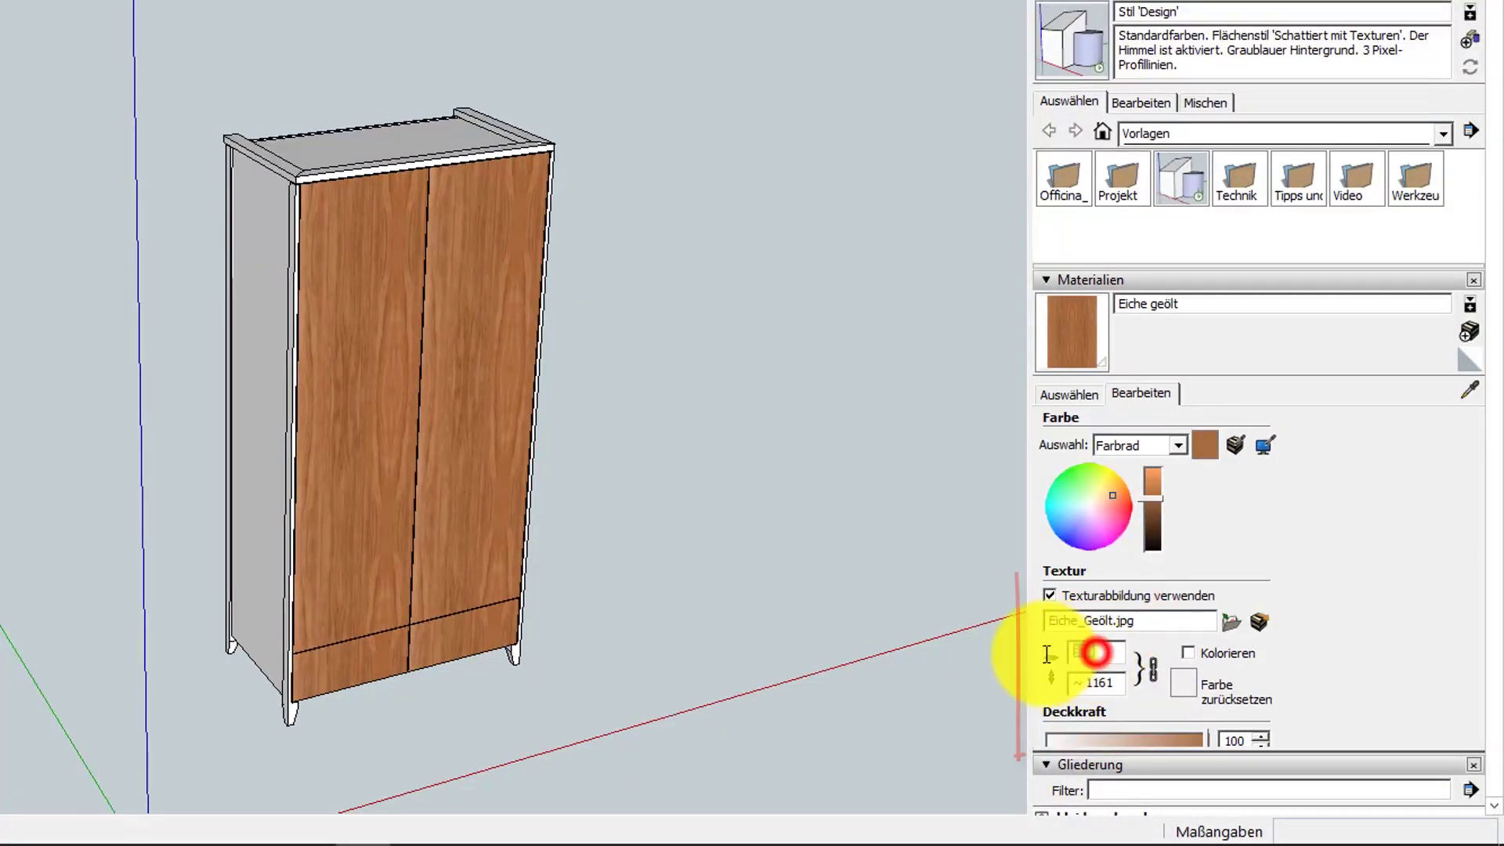
key("Return")
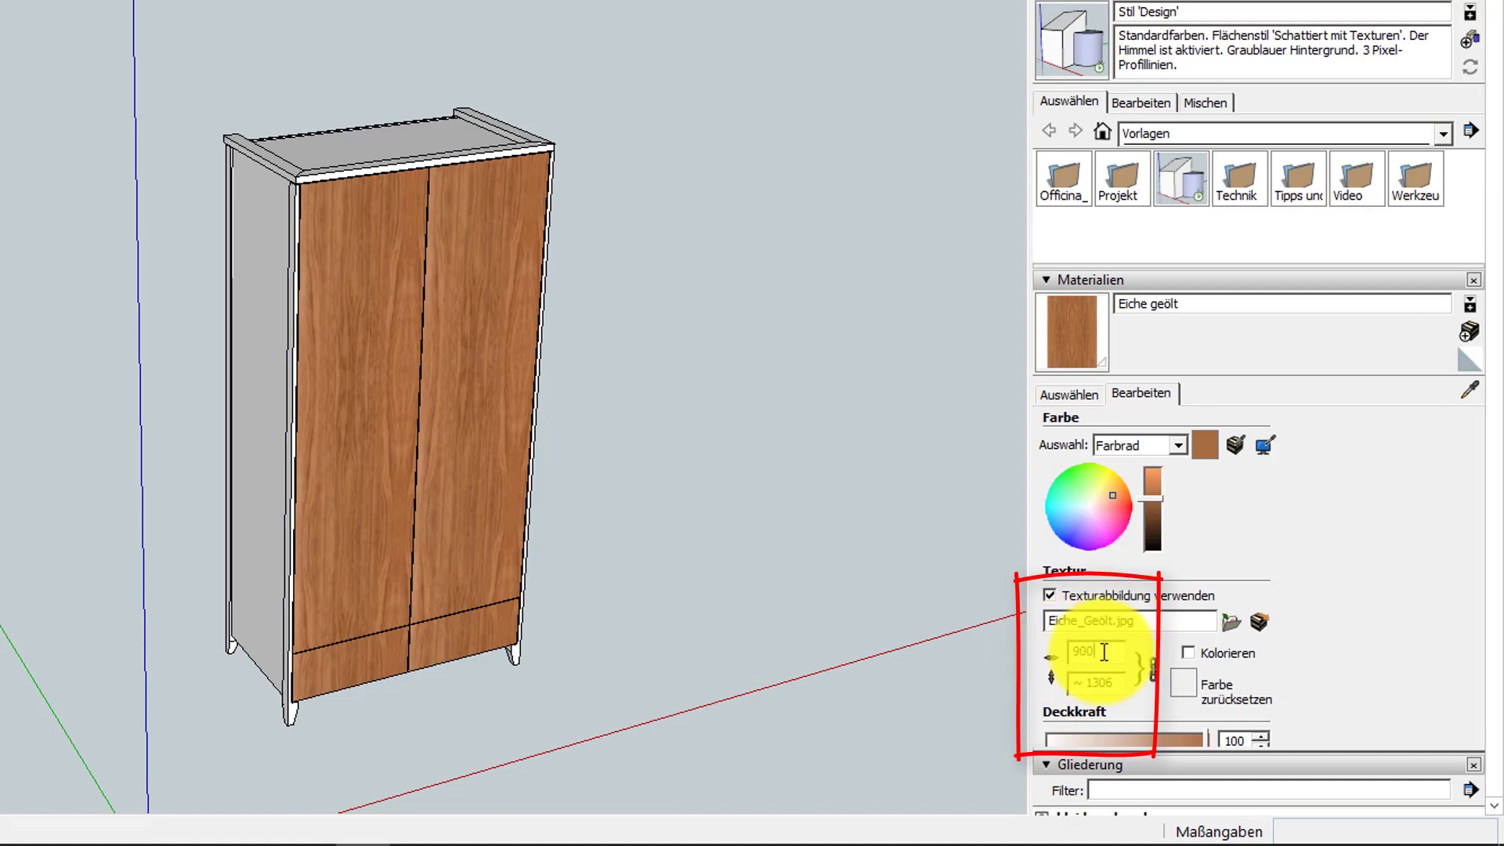
left_click(1097, 652)
type("1200")
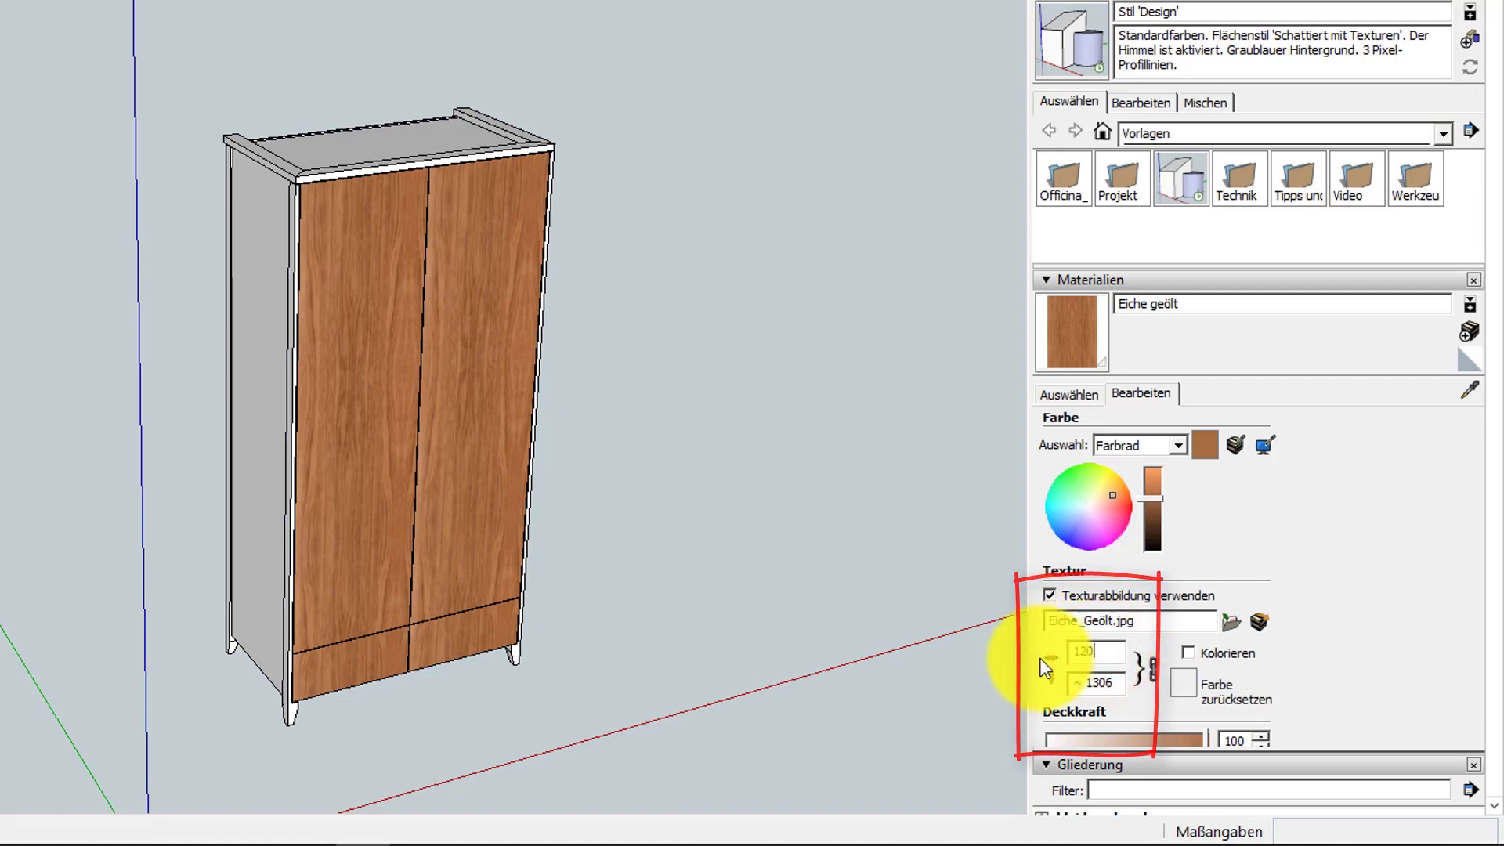
key("Return")
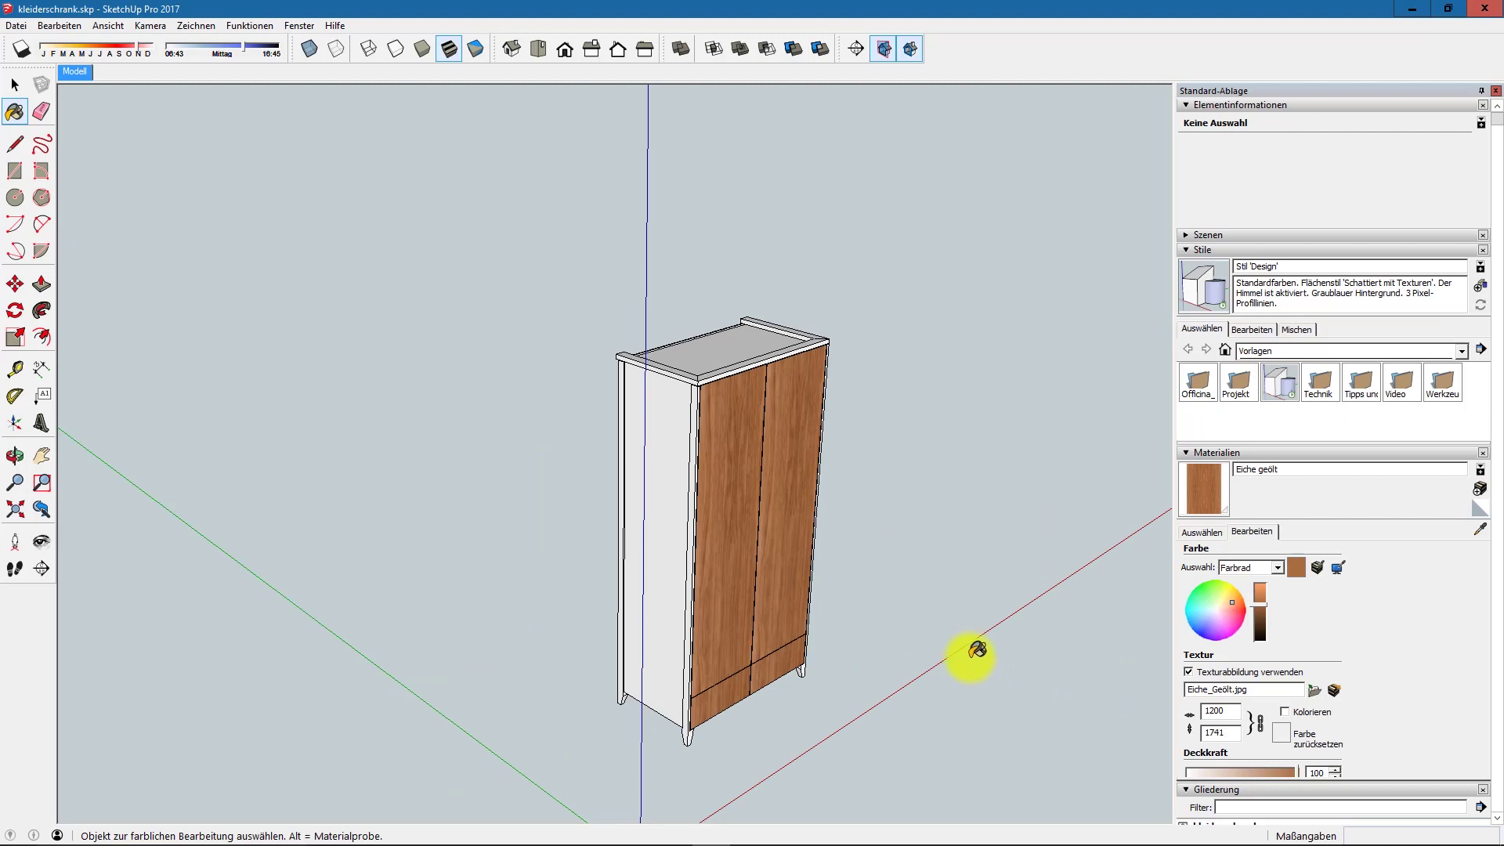
Step: Paint the cabinet side panel and white top trim with Eiche geölt oak, orbiting around the wardrobe
left_click(660, 427)
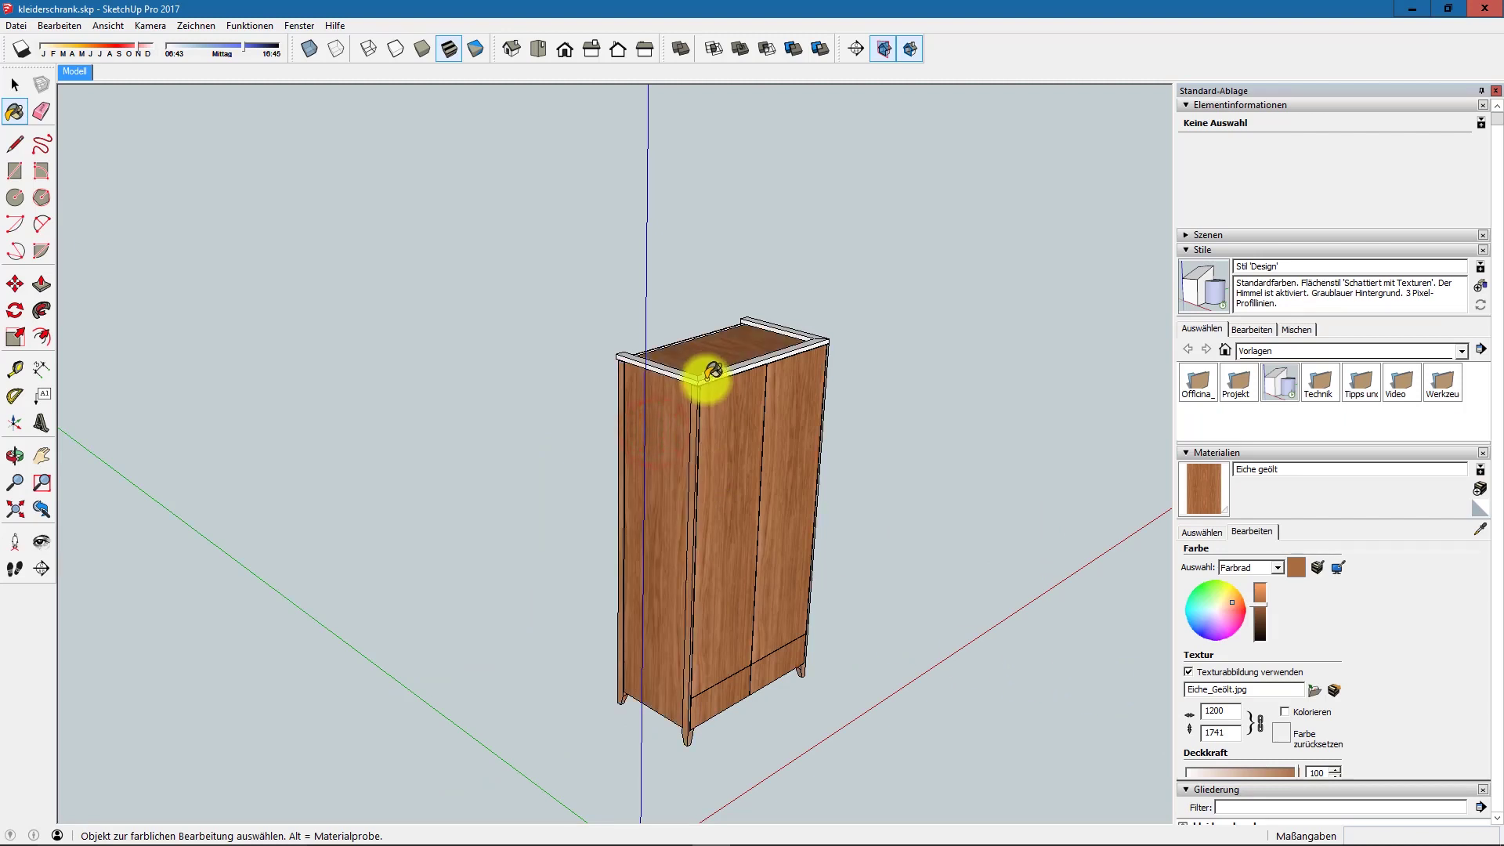
left_click(805, 366)
middle_click_drag(713, 591, 820, 529)
mouse_move(820, 529)
left_mouse_down()
mouse_move(847, 698)
mouse_move(807, 289)
mouse_move(739, 386)
mouse_move(731, 443)
mouse_move(852, 386)
left_mouse_up()
key("b")
mouse_move(859, 440)
middle_mouse_down()
mouse_move(729, 530)
mouse_move(839, 552)
middle_mouse_up()
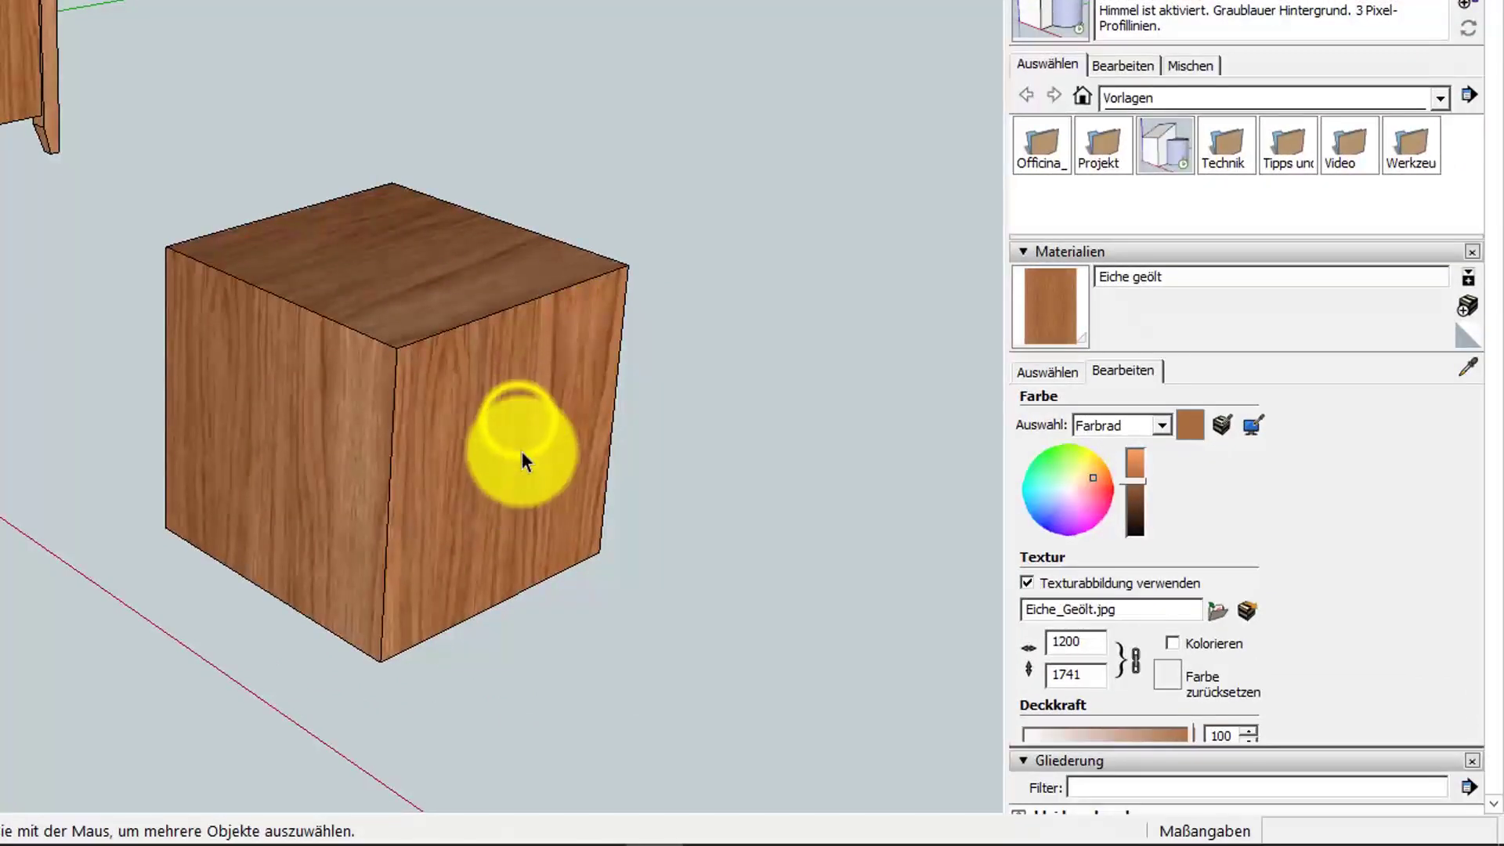
Step: Move, rotate and scale the oak grain on the cube's right face via Texture Position
right_click(518, 421)
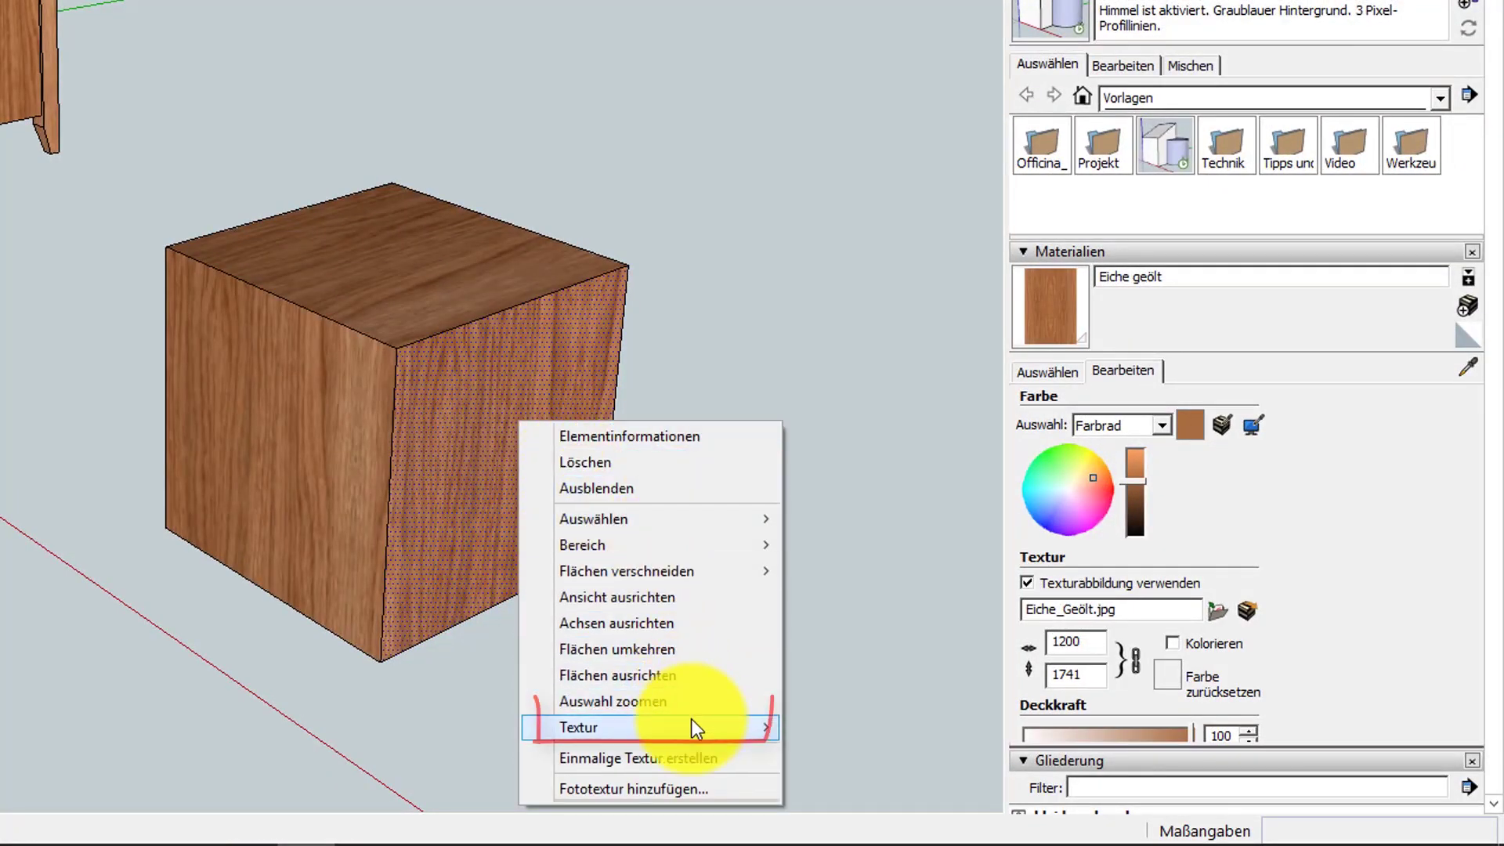
mouse_move(634, 728)
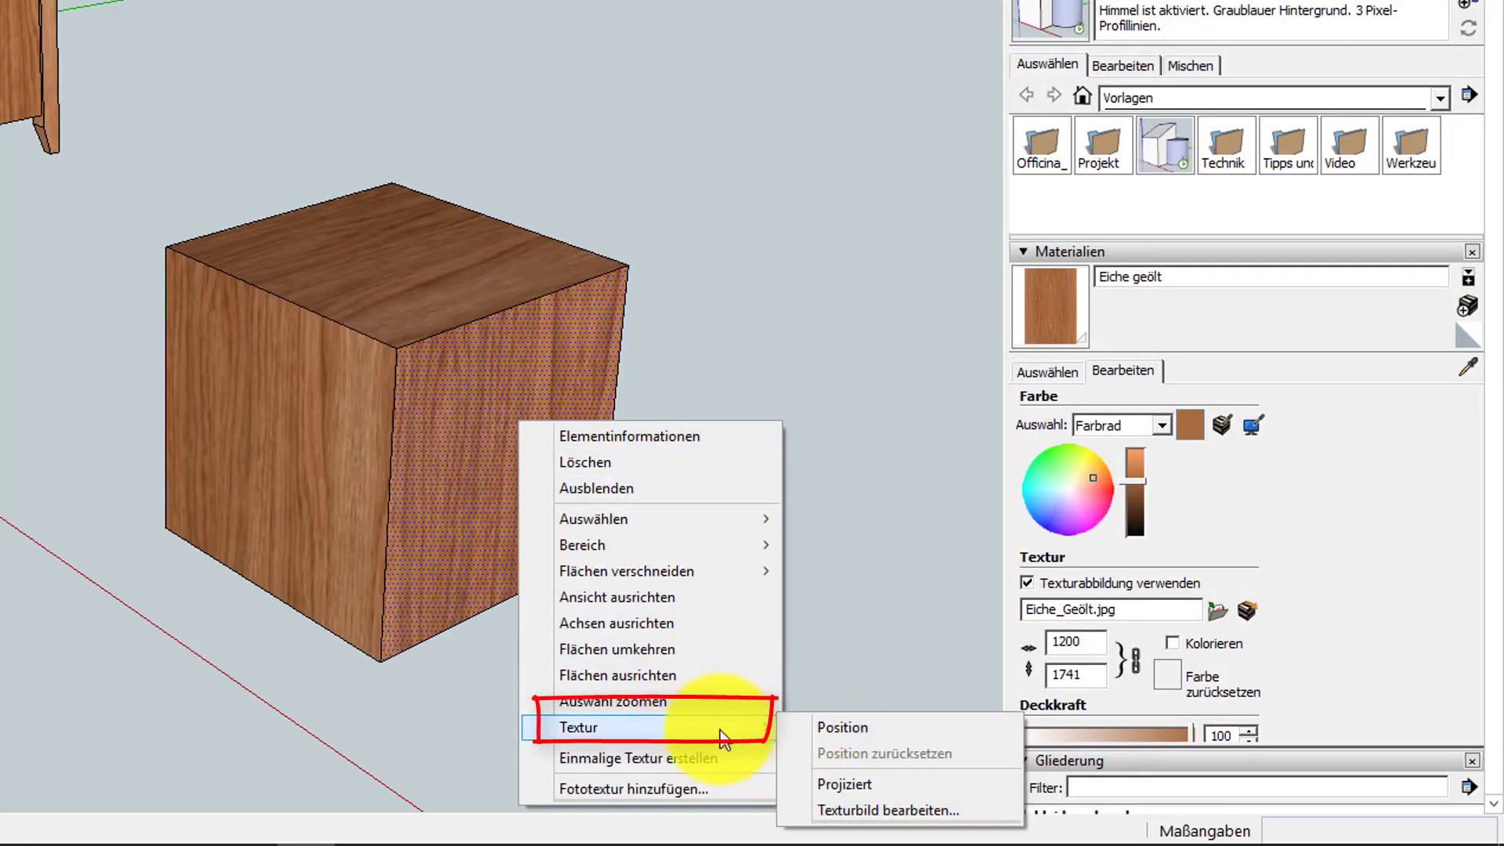
left_click(818, 727)
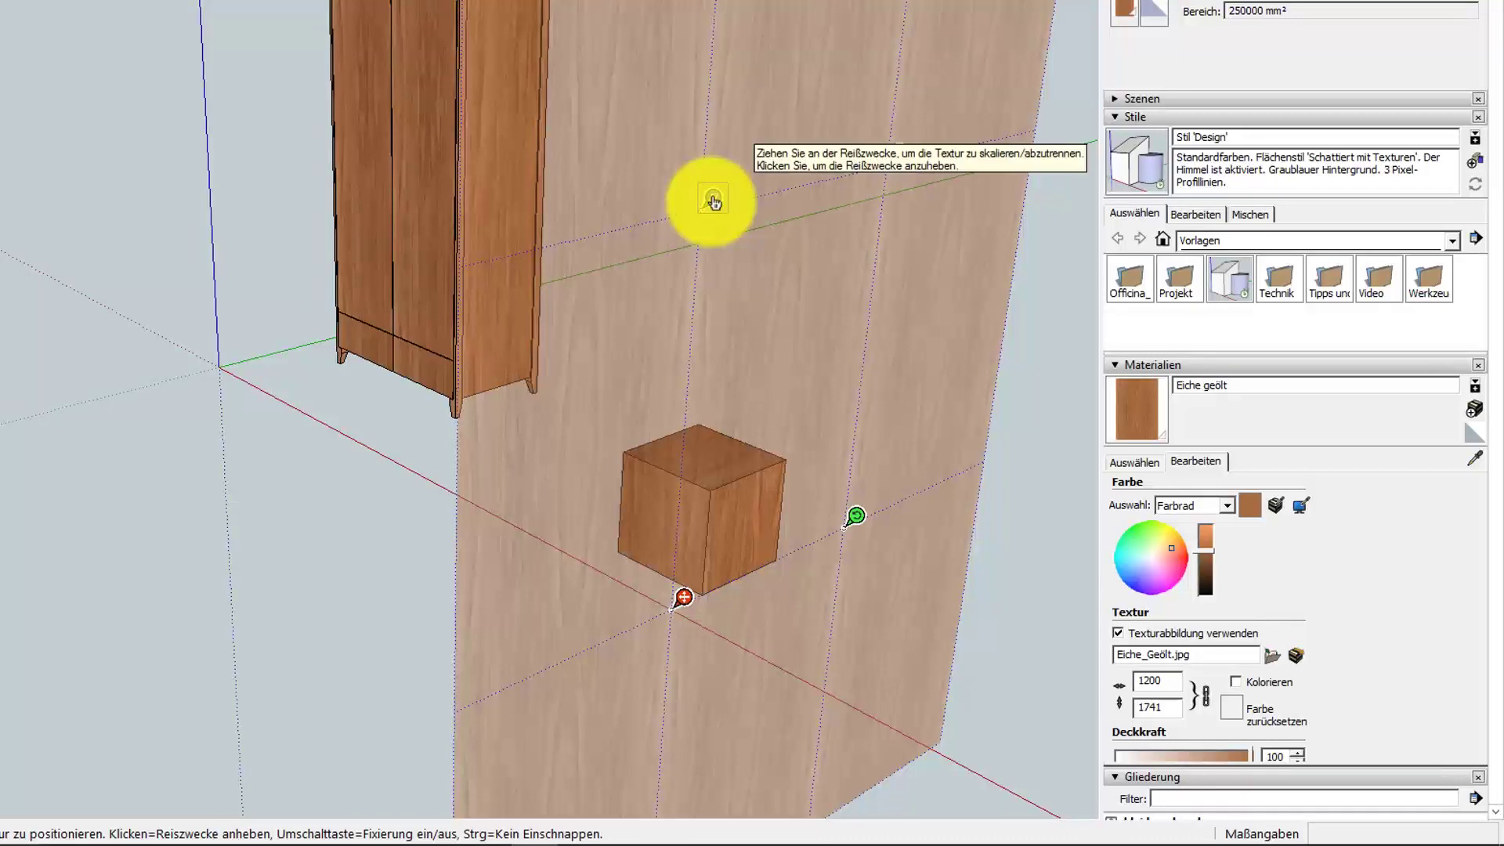
left_click_drag(713, 202, 696, 415)
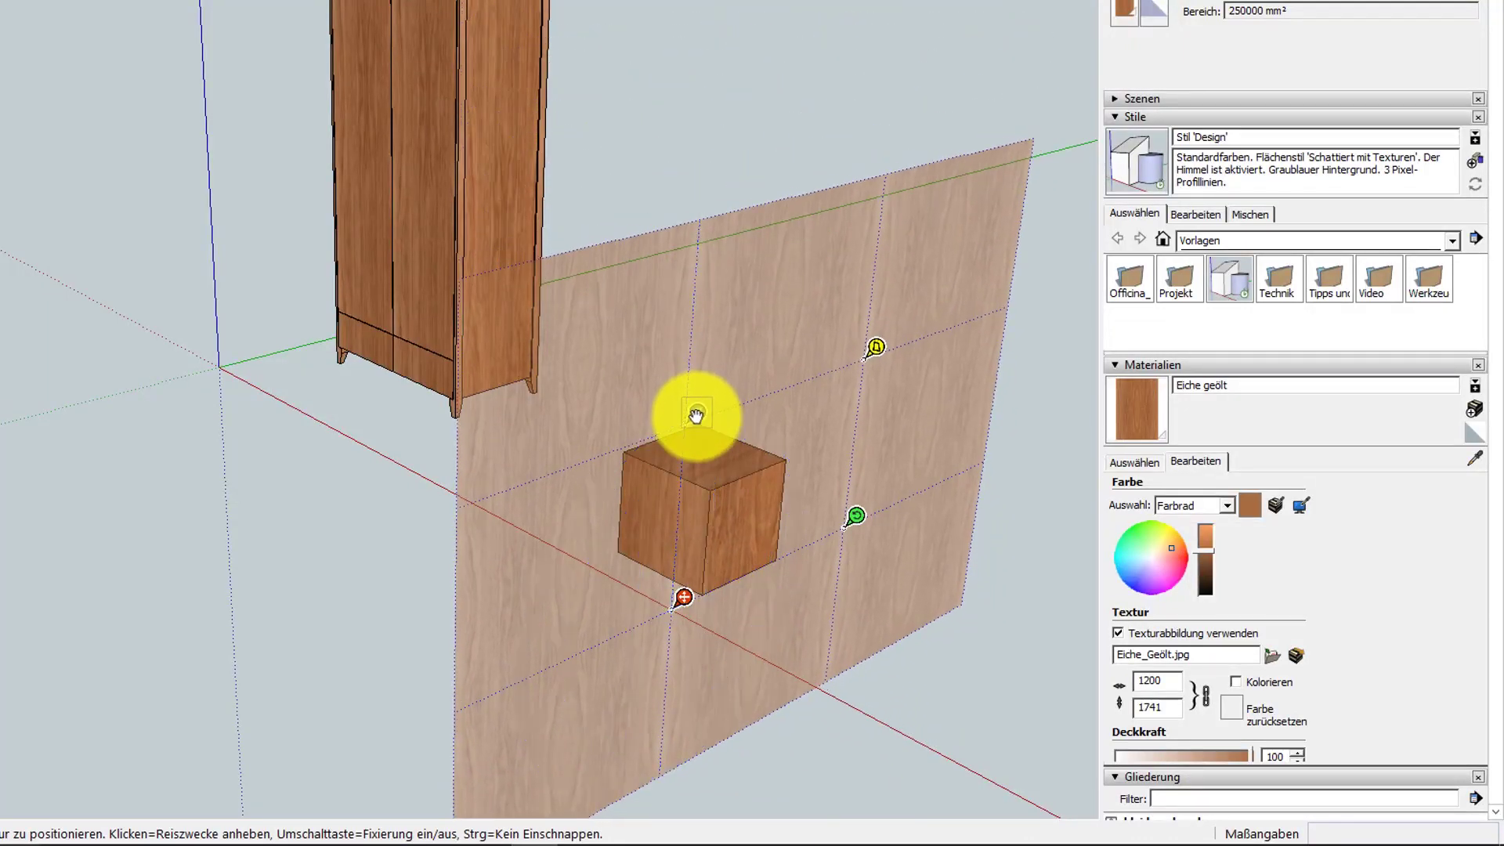
mouse_move(856, 516)
left_mouse_down()
mouse_move(745, 386)
mouse_move(698, 402)
left_mouse_up()
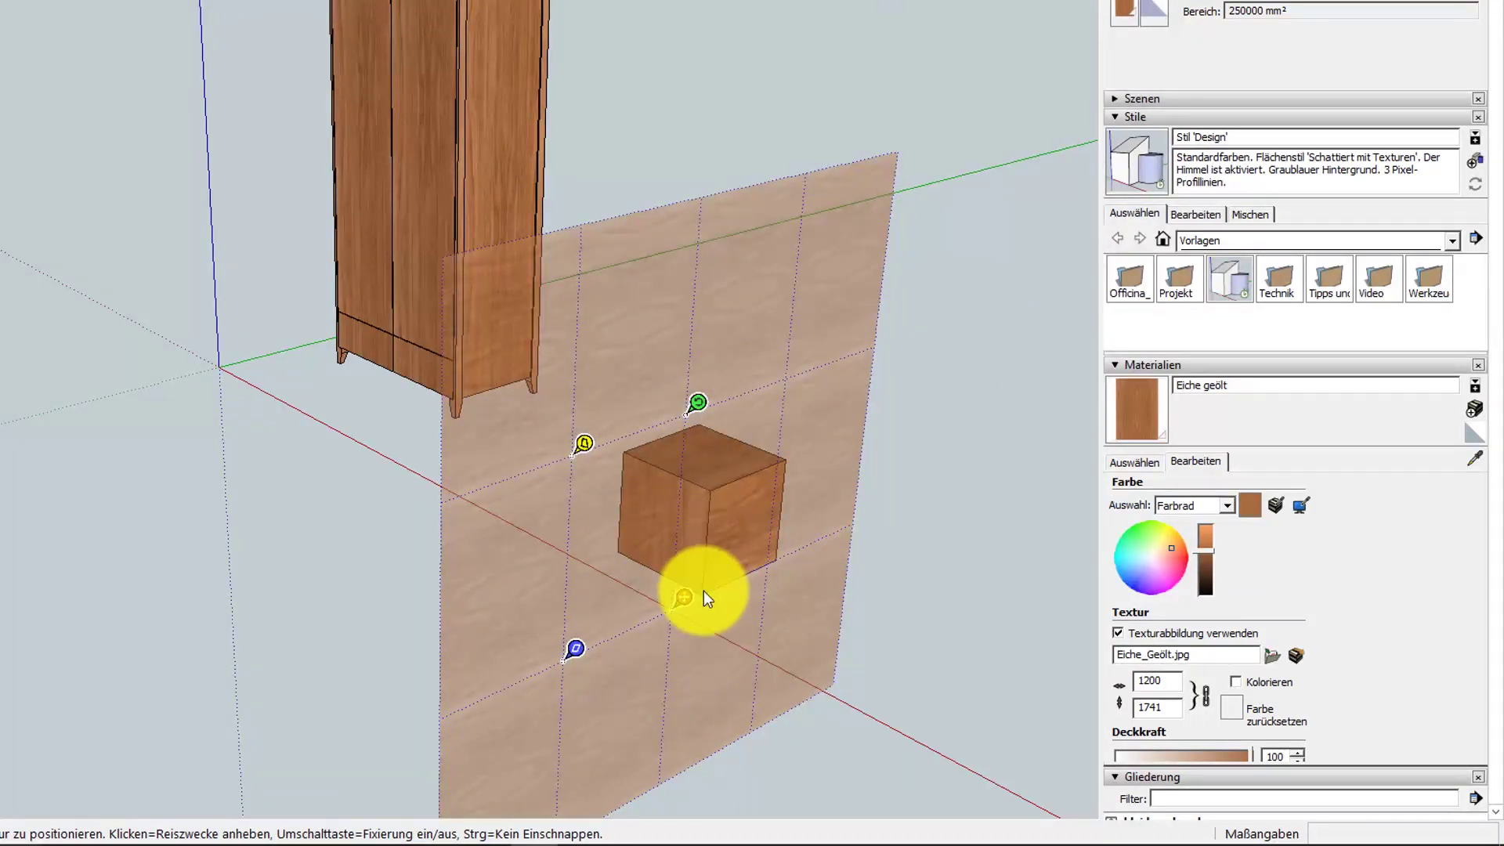
left_click_drag(686, 598, 797, 580)
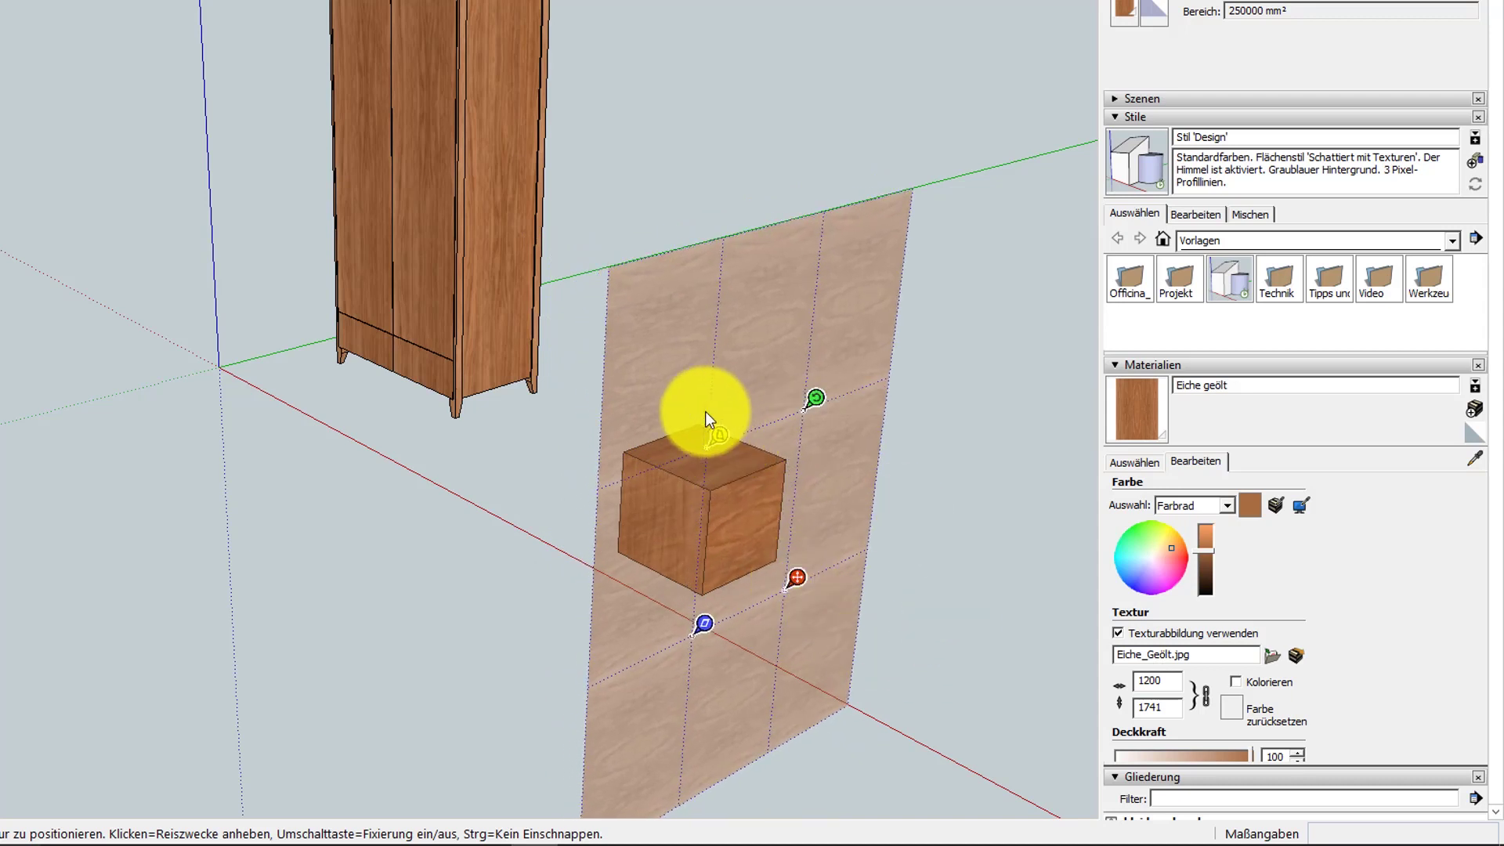
left_click(723, 443)
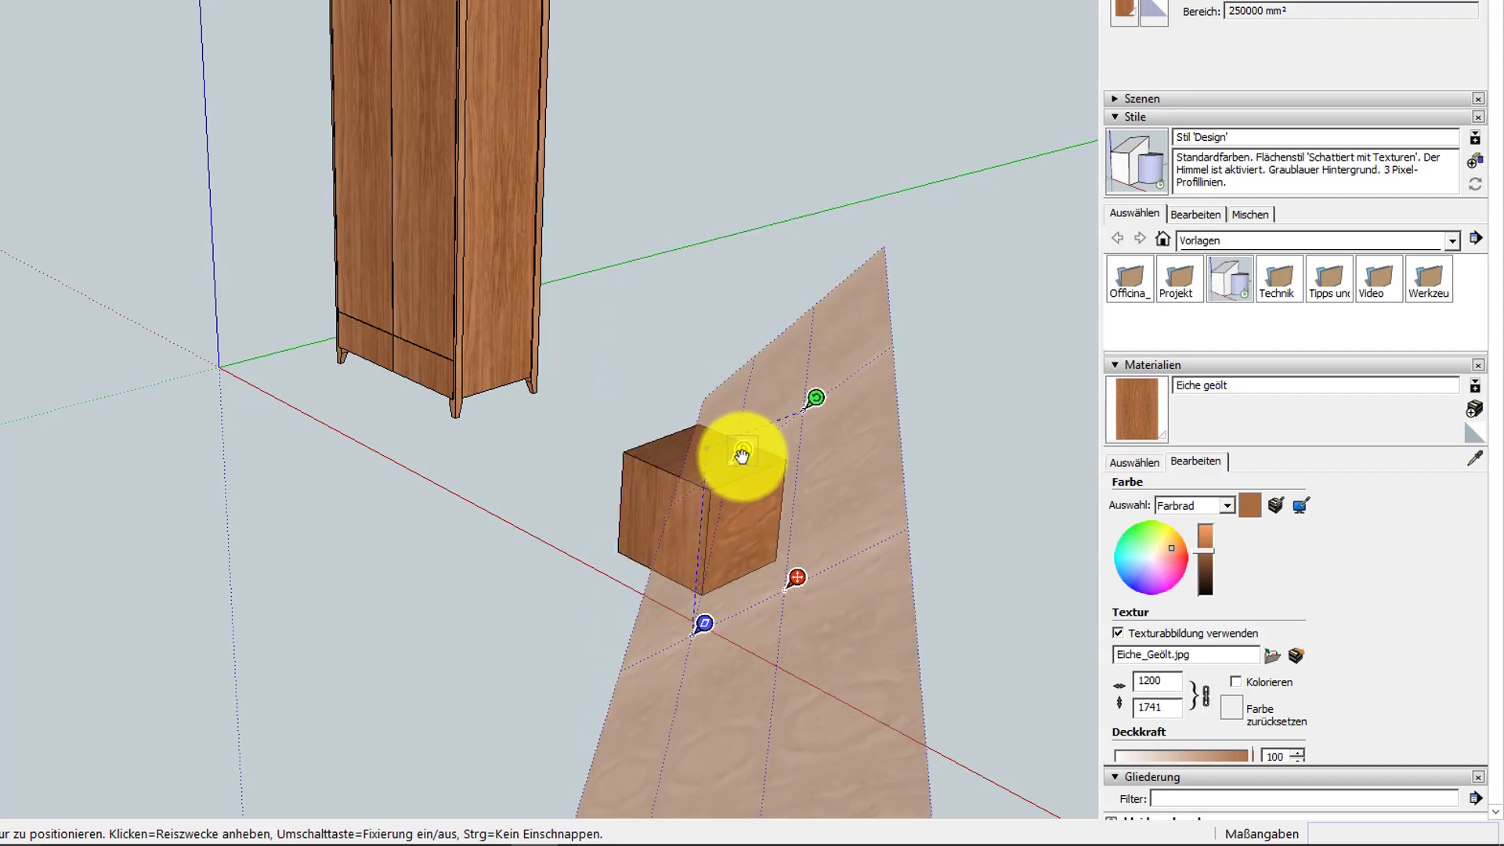
left_click(717, 435)
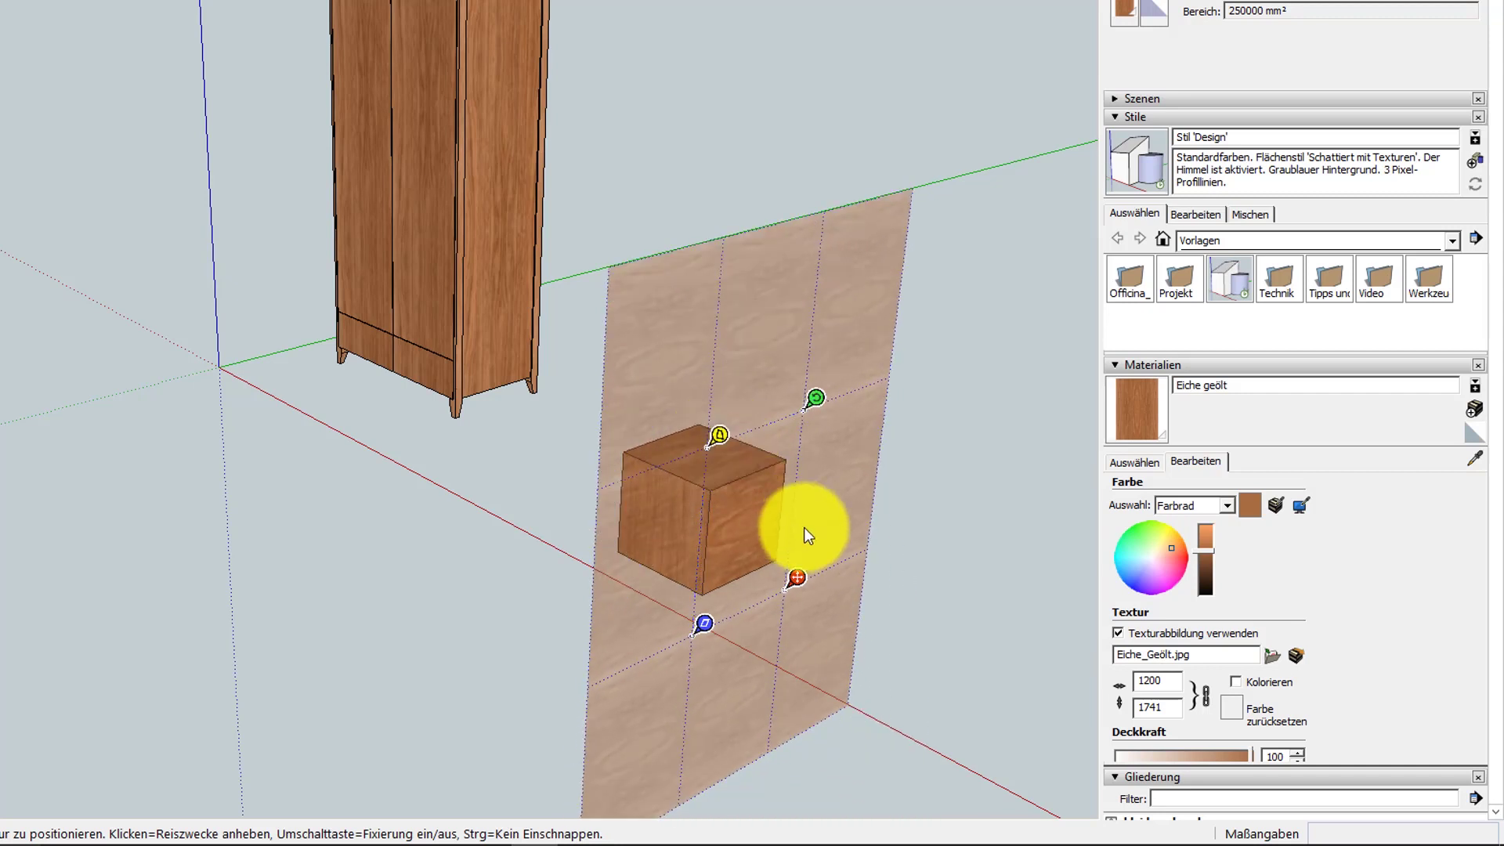
left_click(907, 646)
scroll(907, 646, "up", 3)
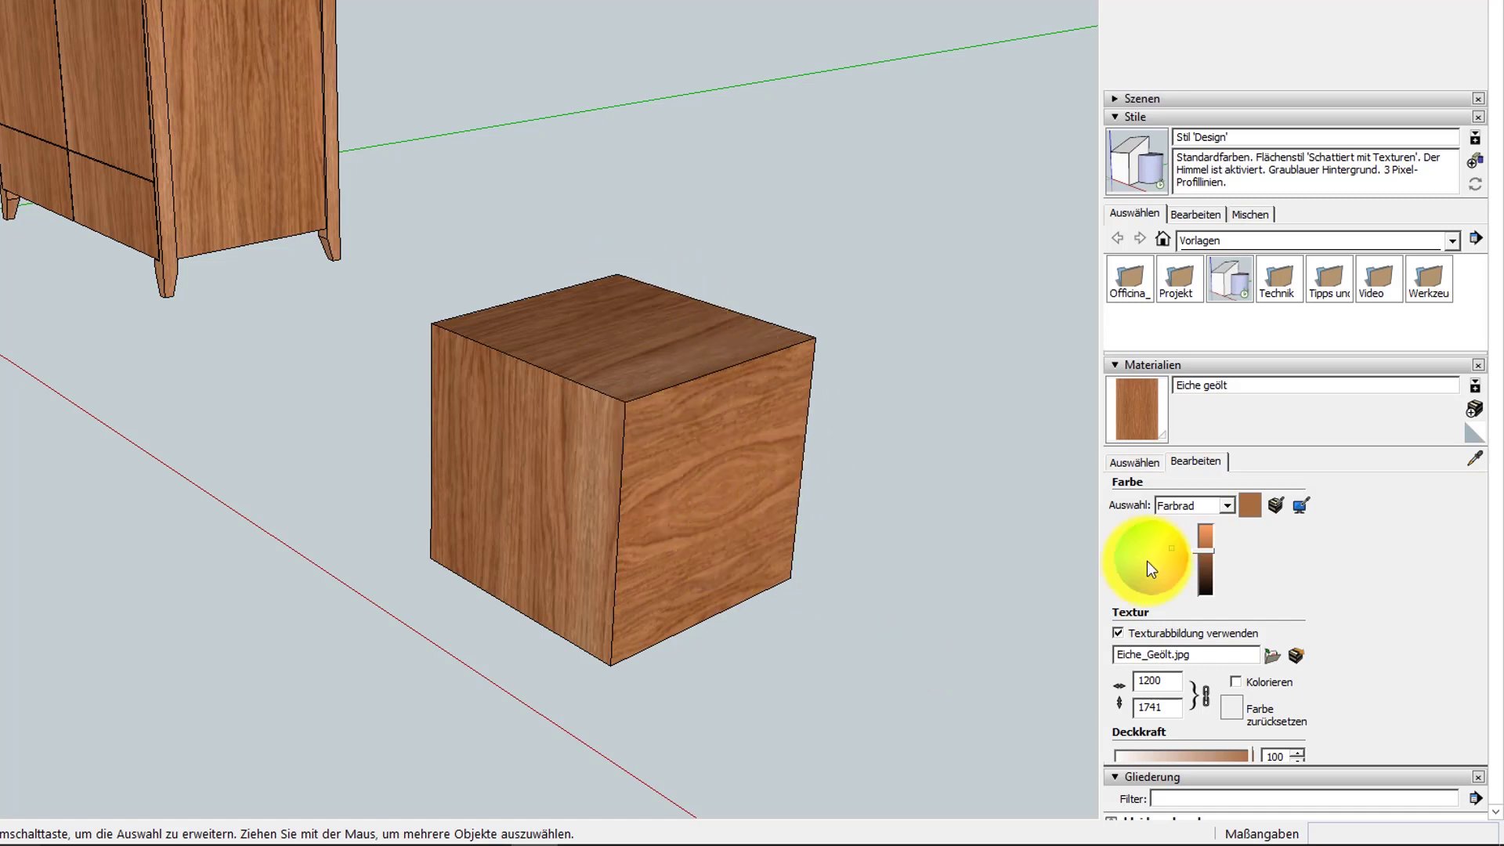
Step: Sample the oak from the cube's front face and apply it to the top and left faces
left_click(1473, 461)
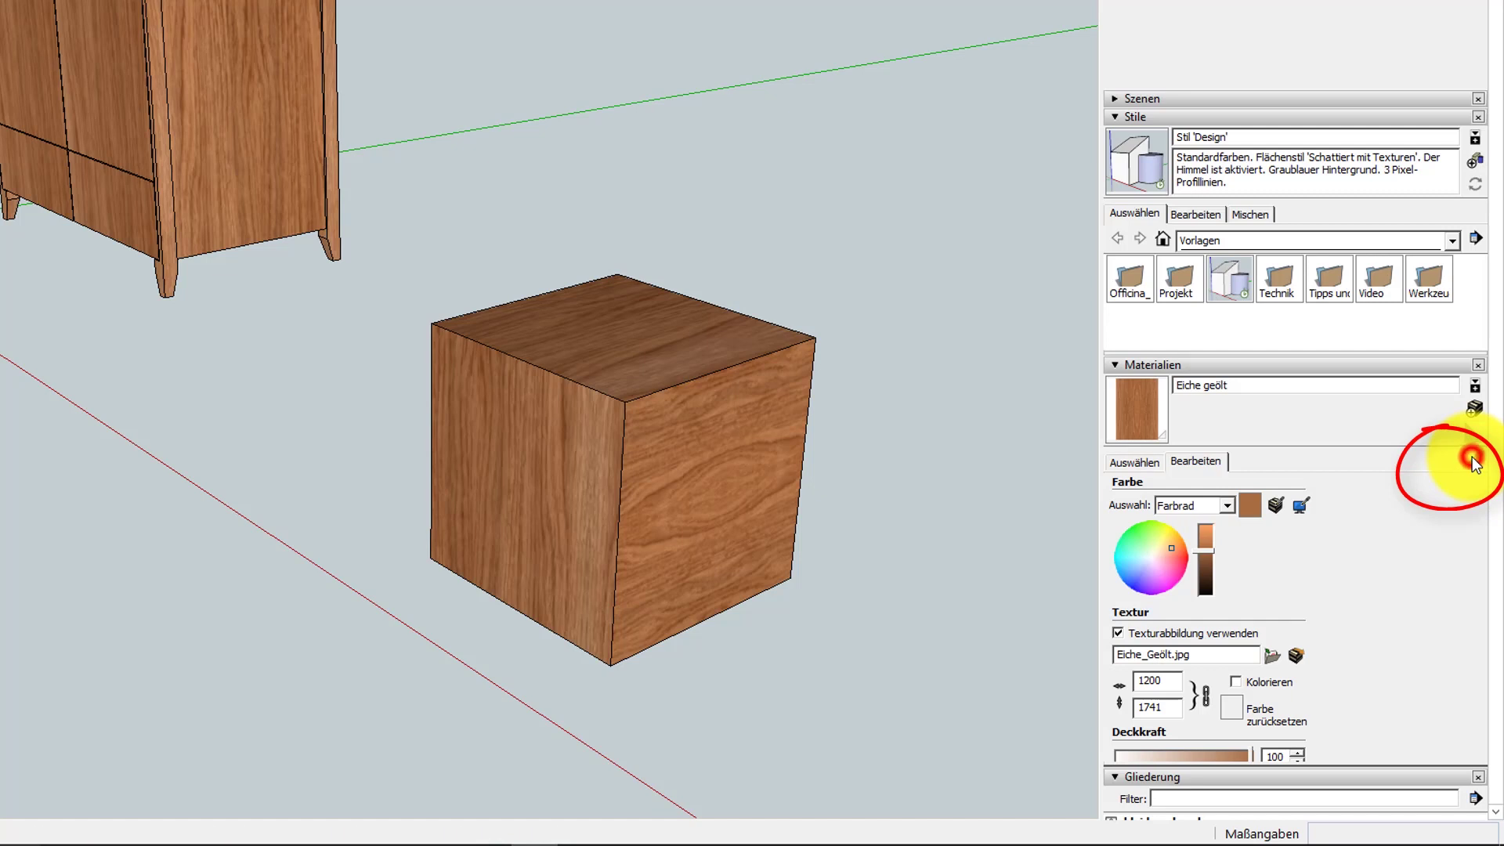
left_click(691, 457)
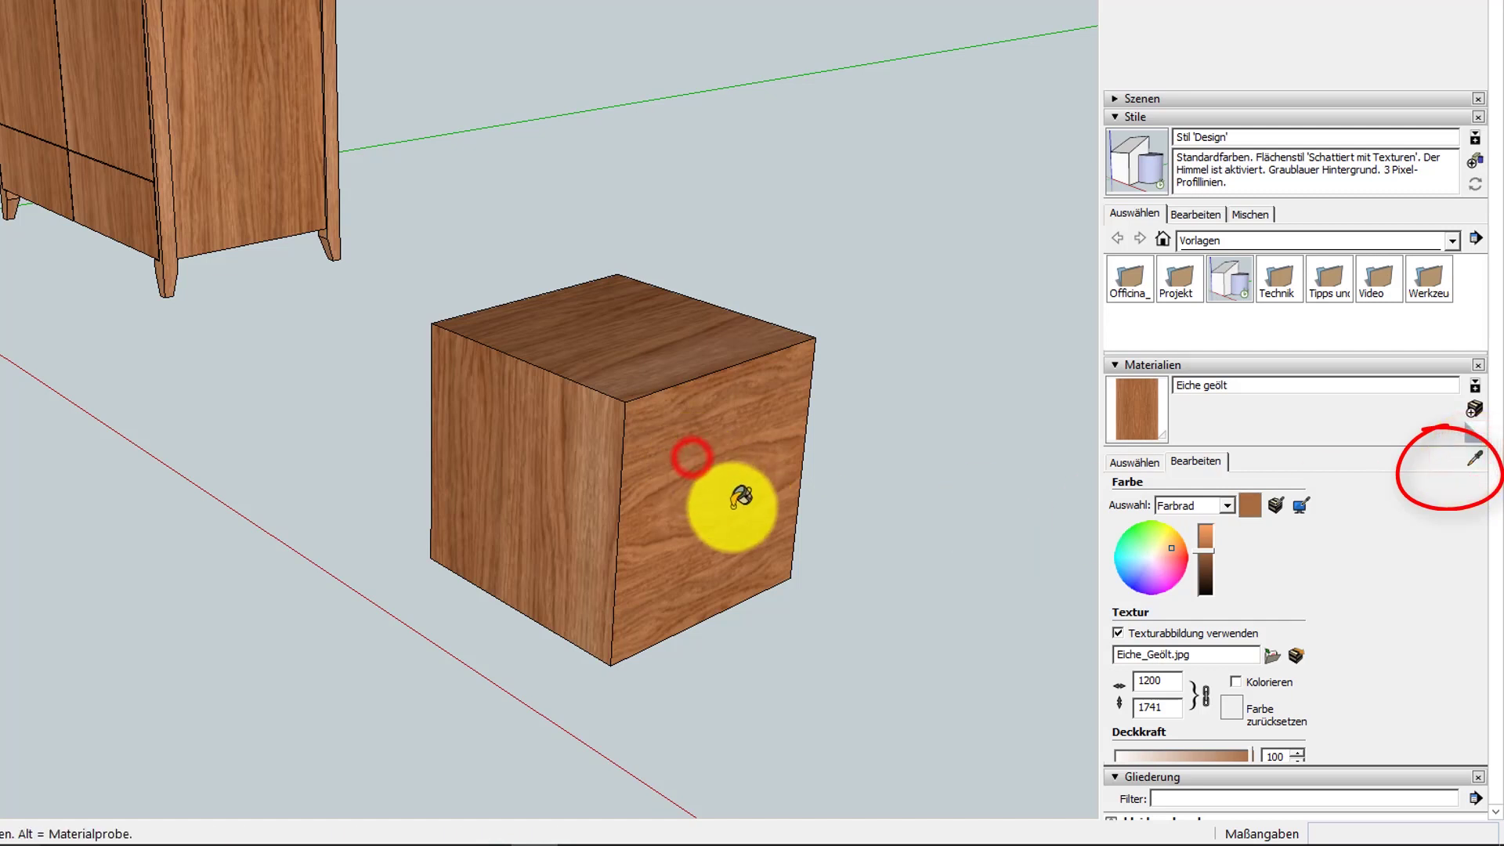
left_click(625, 340)
left_click(535, 484)
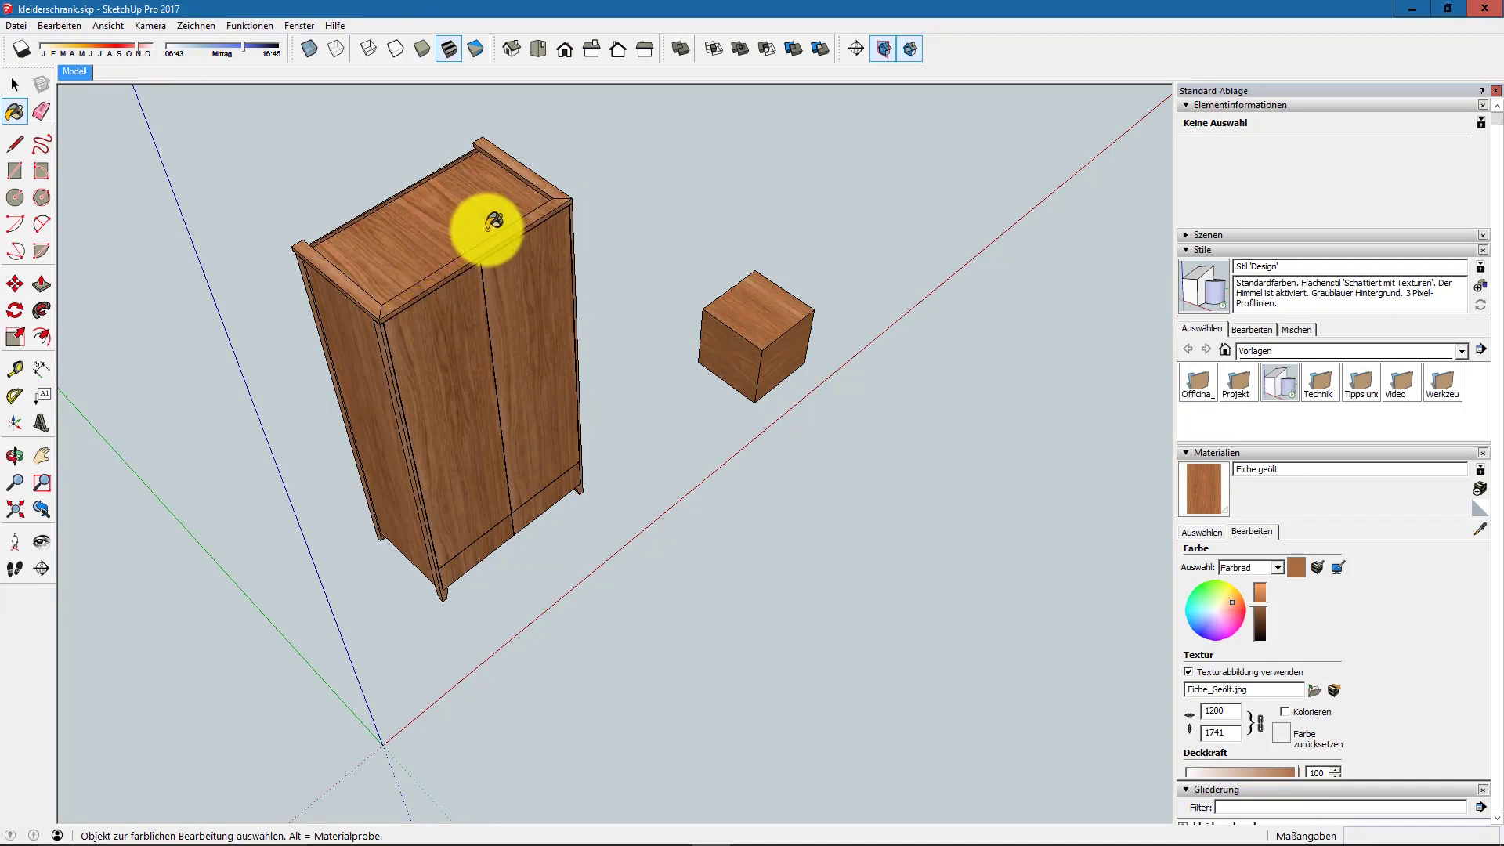
Step: Select the Obere Platte top board group and open it down to one mitred edge plank
key("space")
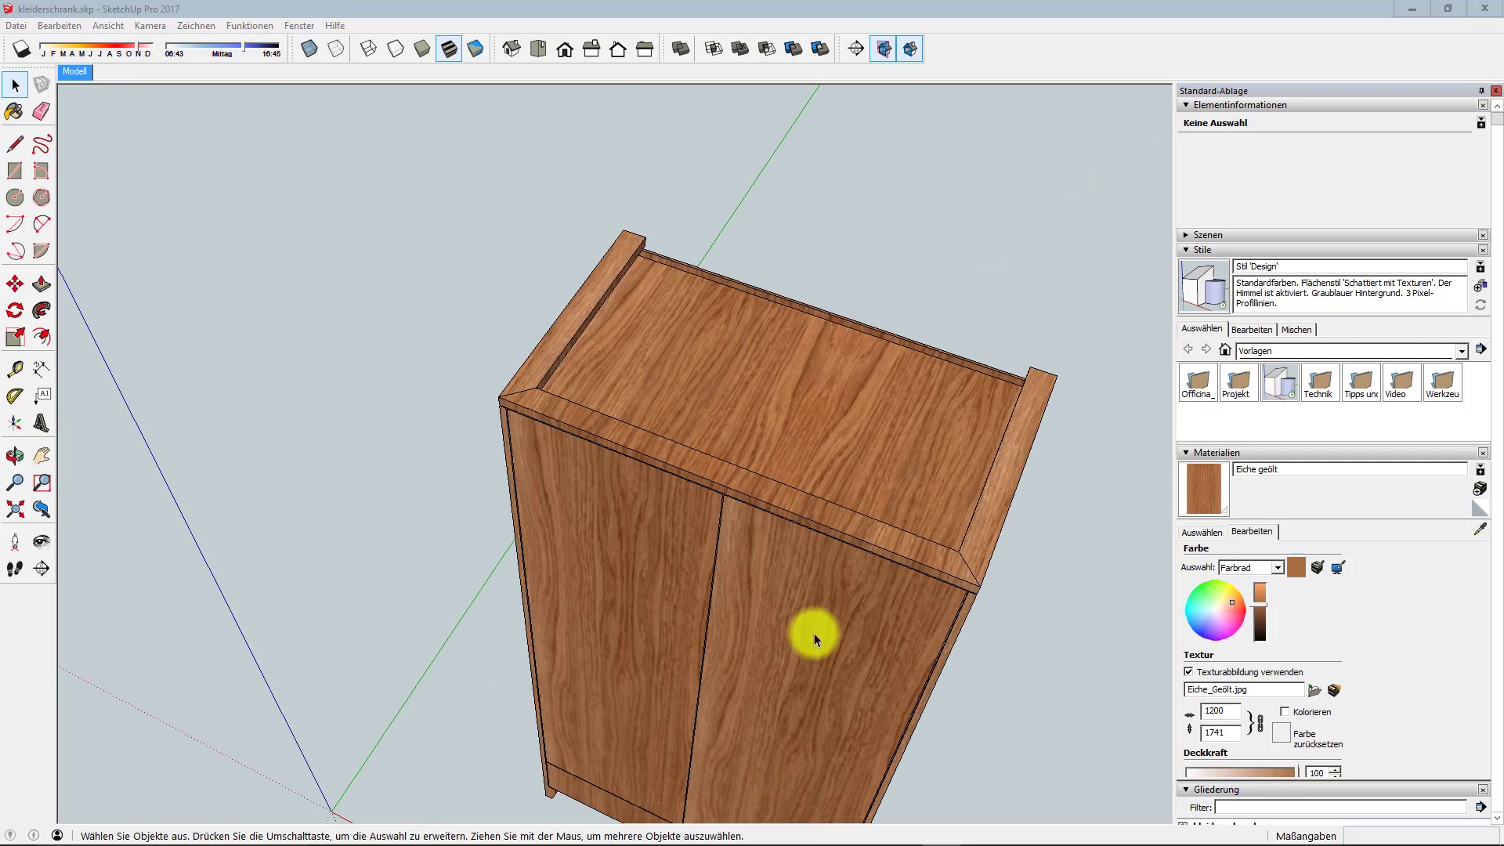
left_click(905, 559)
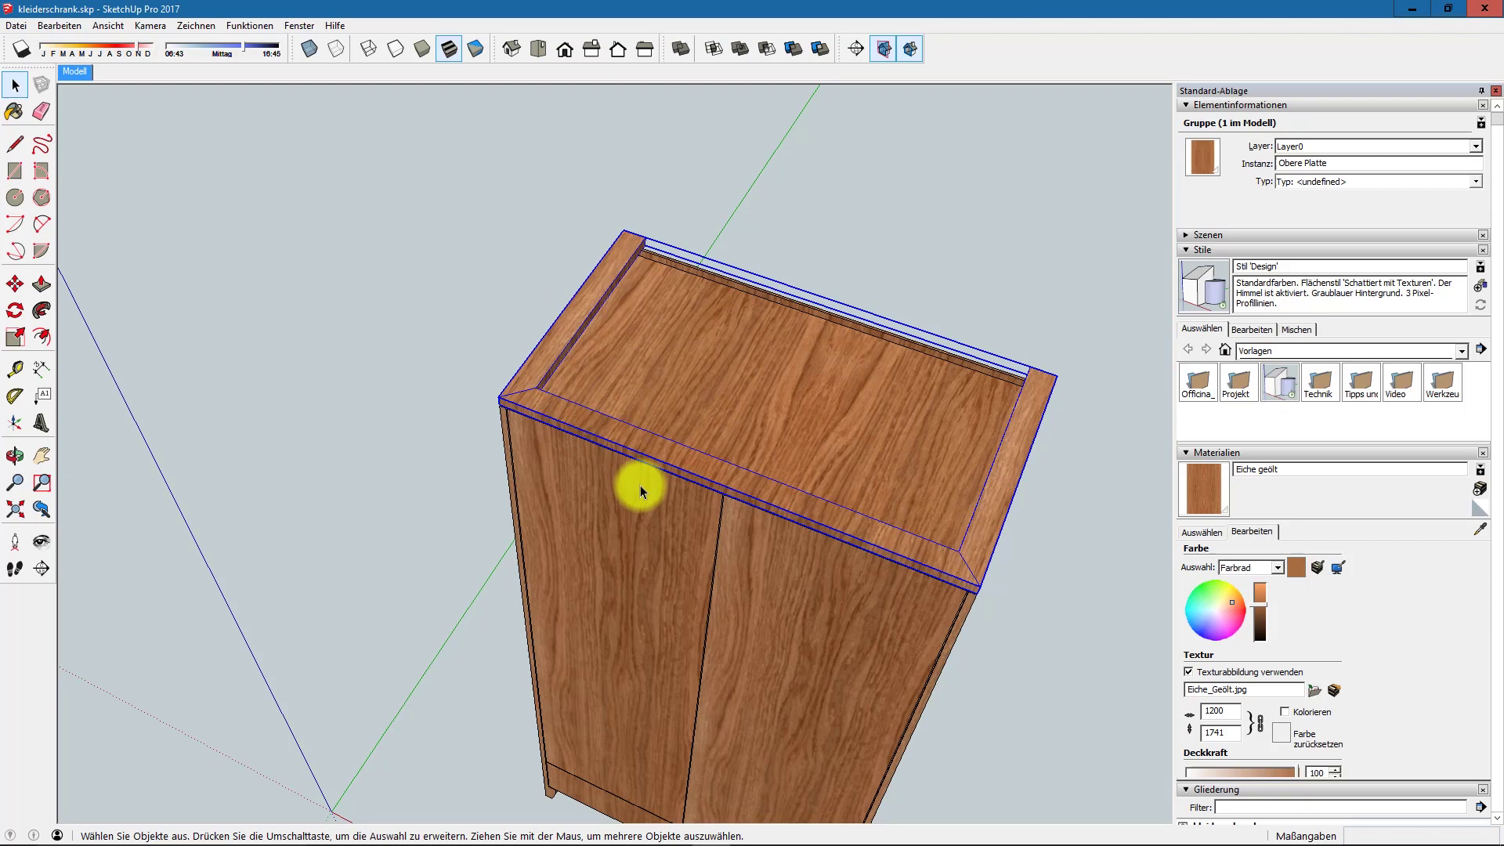
scroll(641, 485, "up", 3)
mouse_move(641, 485)
middle_mouse_down()
mouse_move(638, 420)
mouse_move(461, 325)
mouse_move(511, 401)
middle_mouse_up()
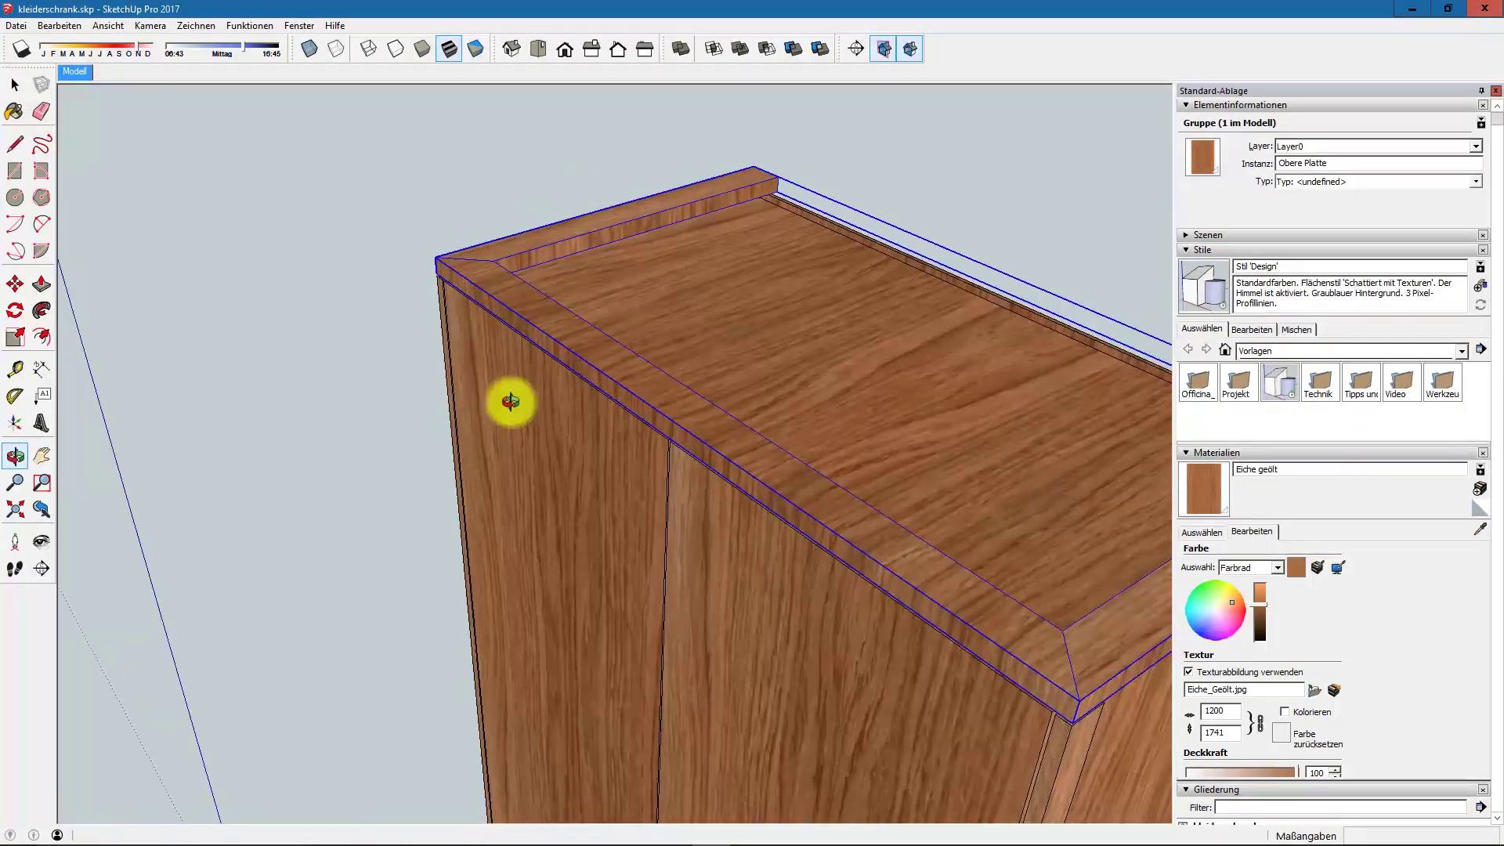
middle_click_drag(633, 394, 709, 474)
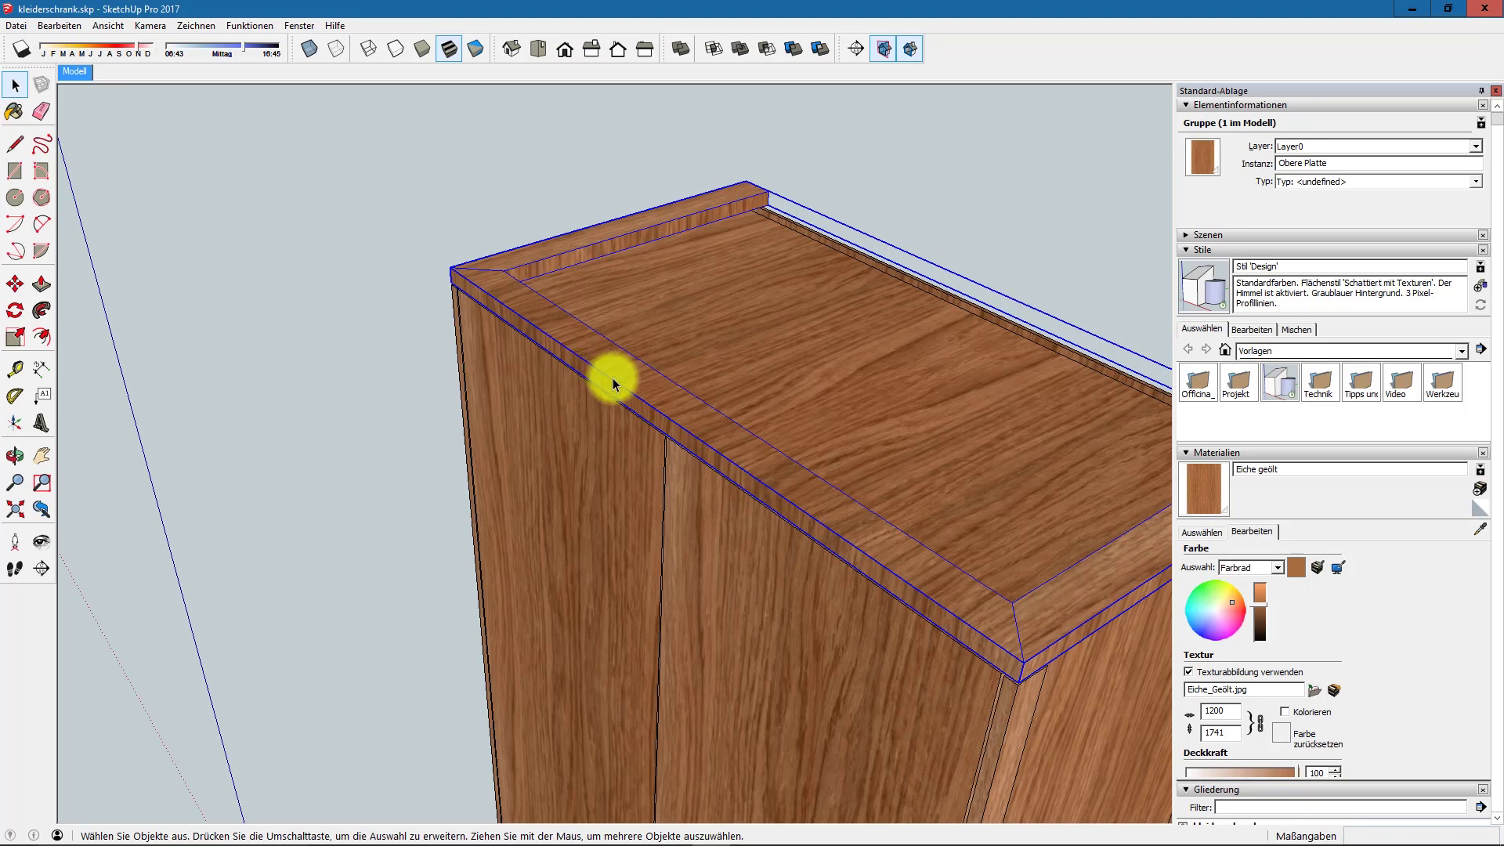
middle_click_drag(614, 379, 698, 447)
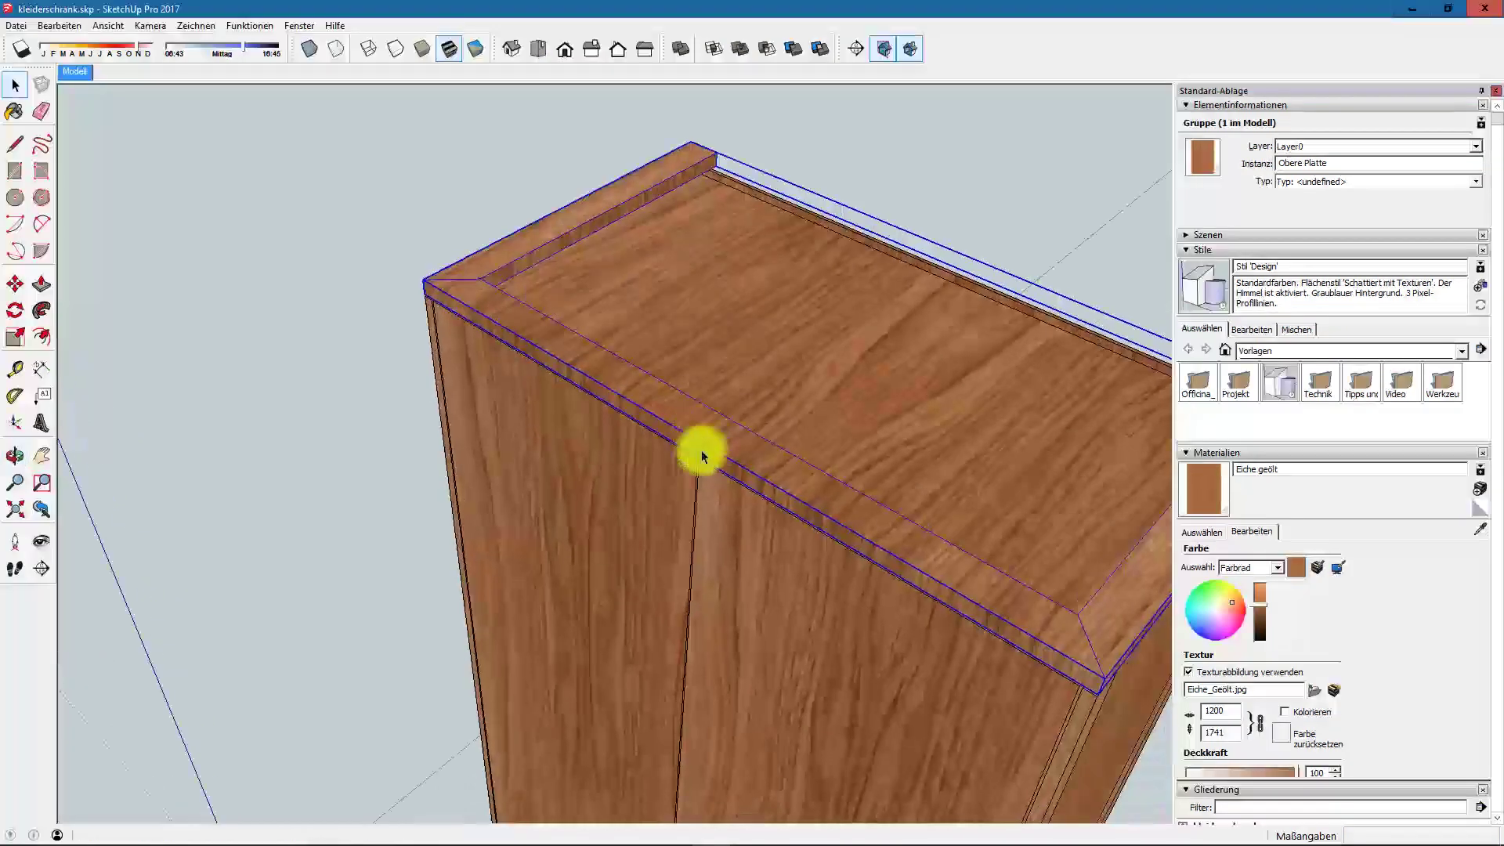
double_click(641, 401)
double_click(639, 401)
Step: Repaint the first edge plank's top and front faces with reoriented oak grain, then exit the groups
key("m")
key("b")
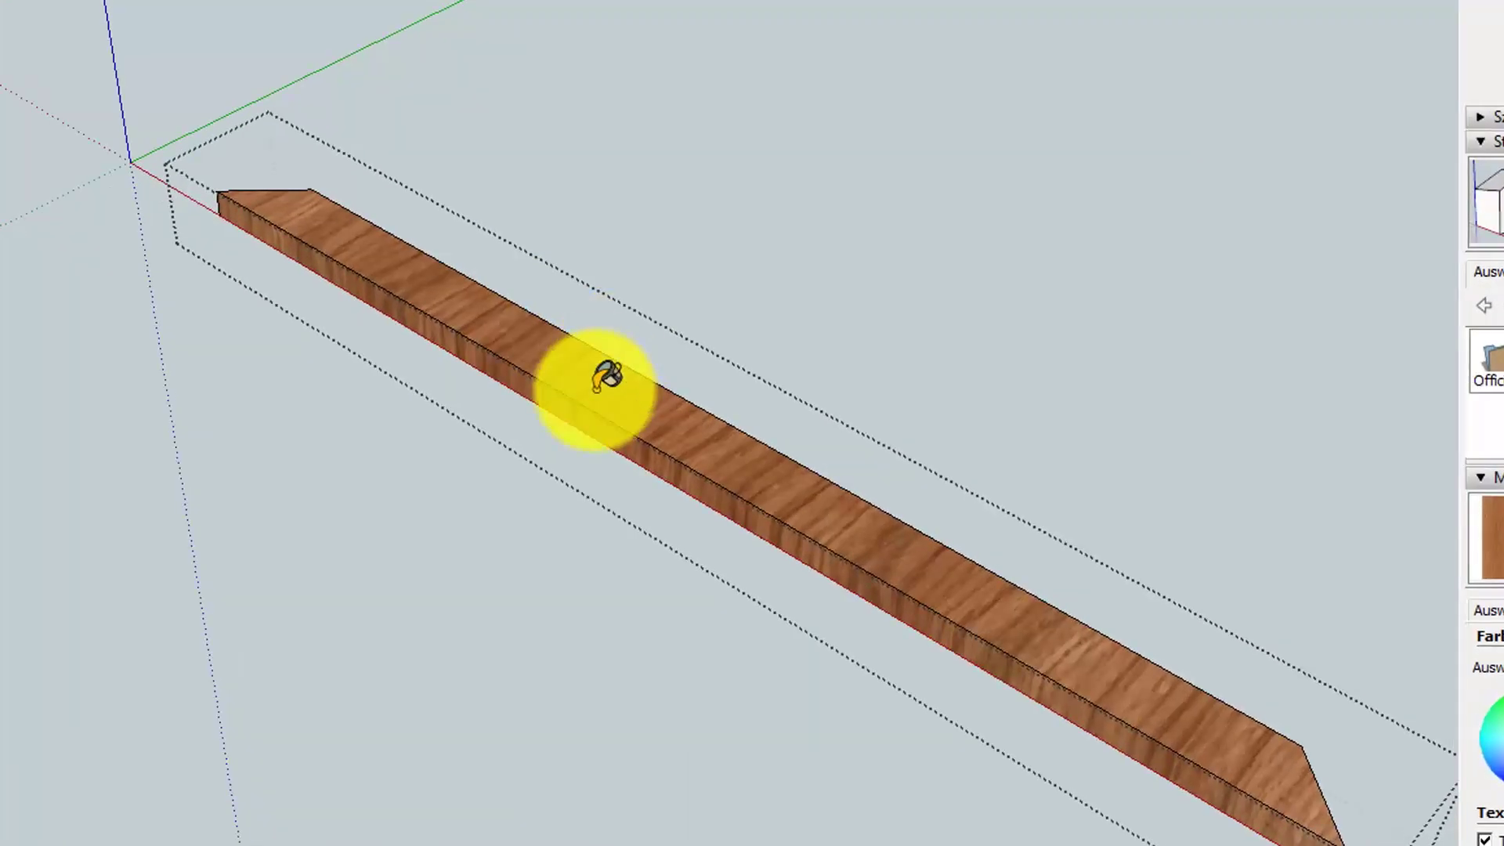
left_click(597, 384)
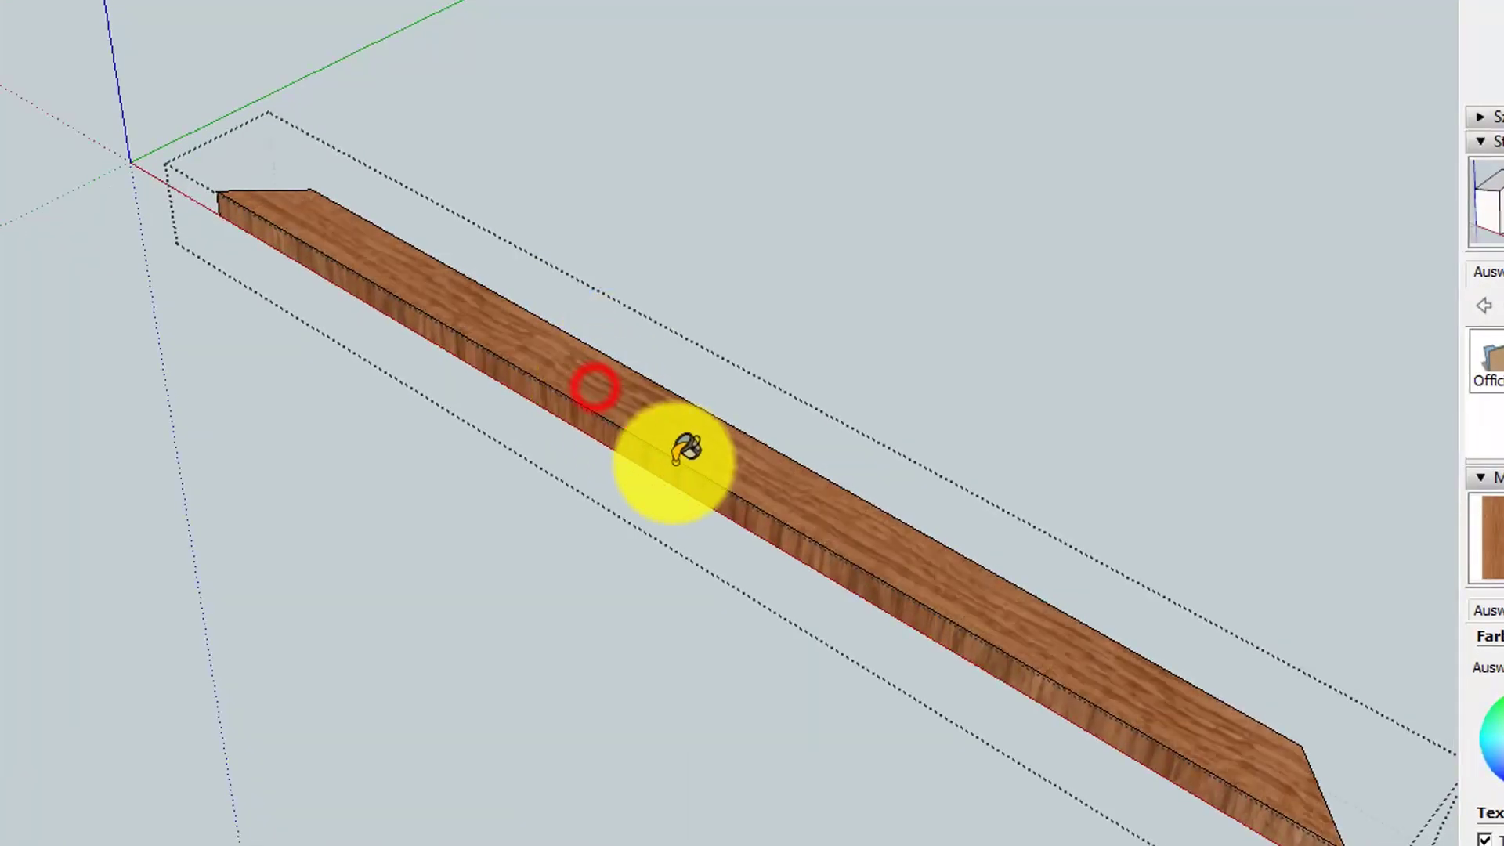
left_click(635, 456)
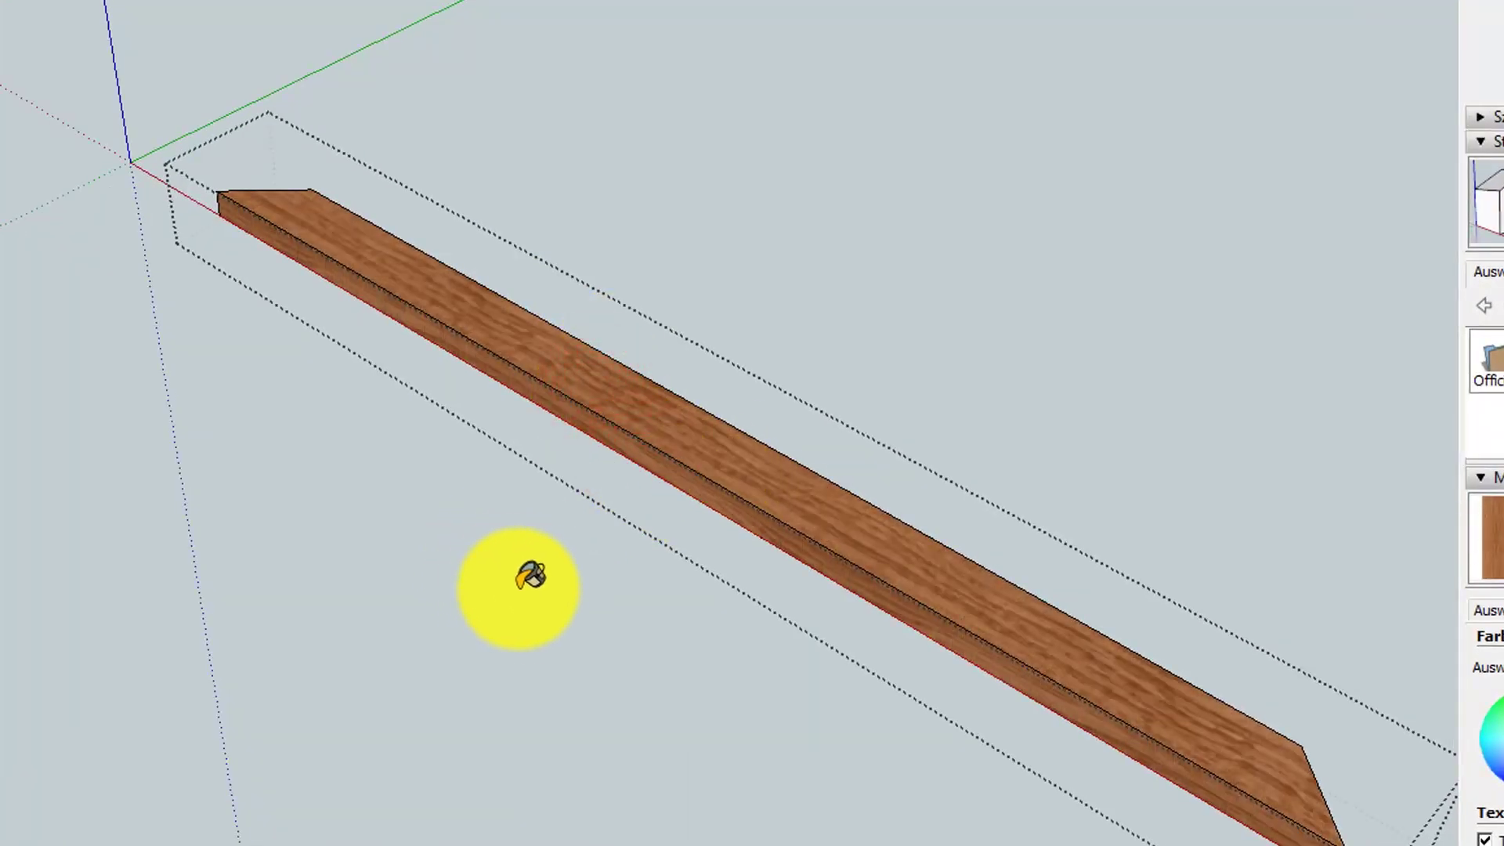
key("space")
left_click(523, 643)
left_click(521, 673)
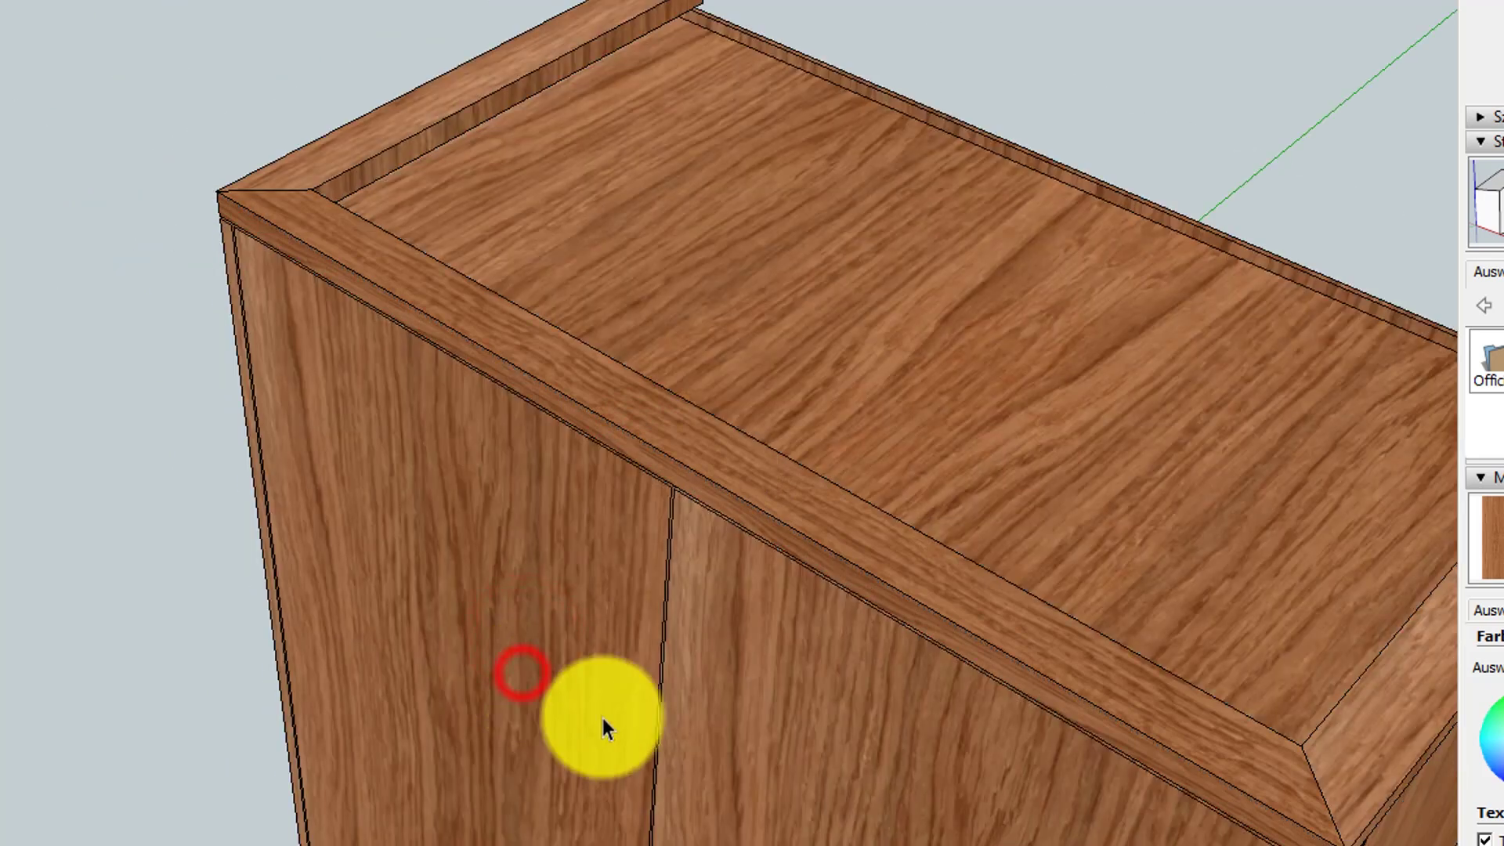
Step: Repaint the back rail's front face with horizontal oak grain
scroll(1033, 456, "down", 2)
scroll(1026, 468, "down", 2)
mouse_move(1027, 468)
middle_mouse_down()
mouse_move(416, 401)
mouse_move(680, 204)
middle_mouse_up()
scroll(680, 207, "up", 3)
scroll(679, 209, "up", 2)
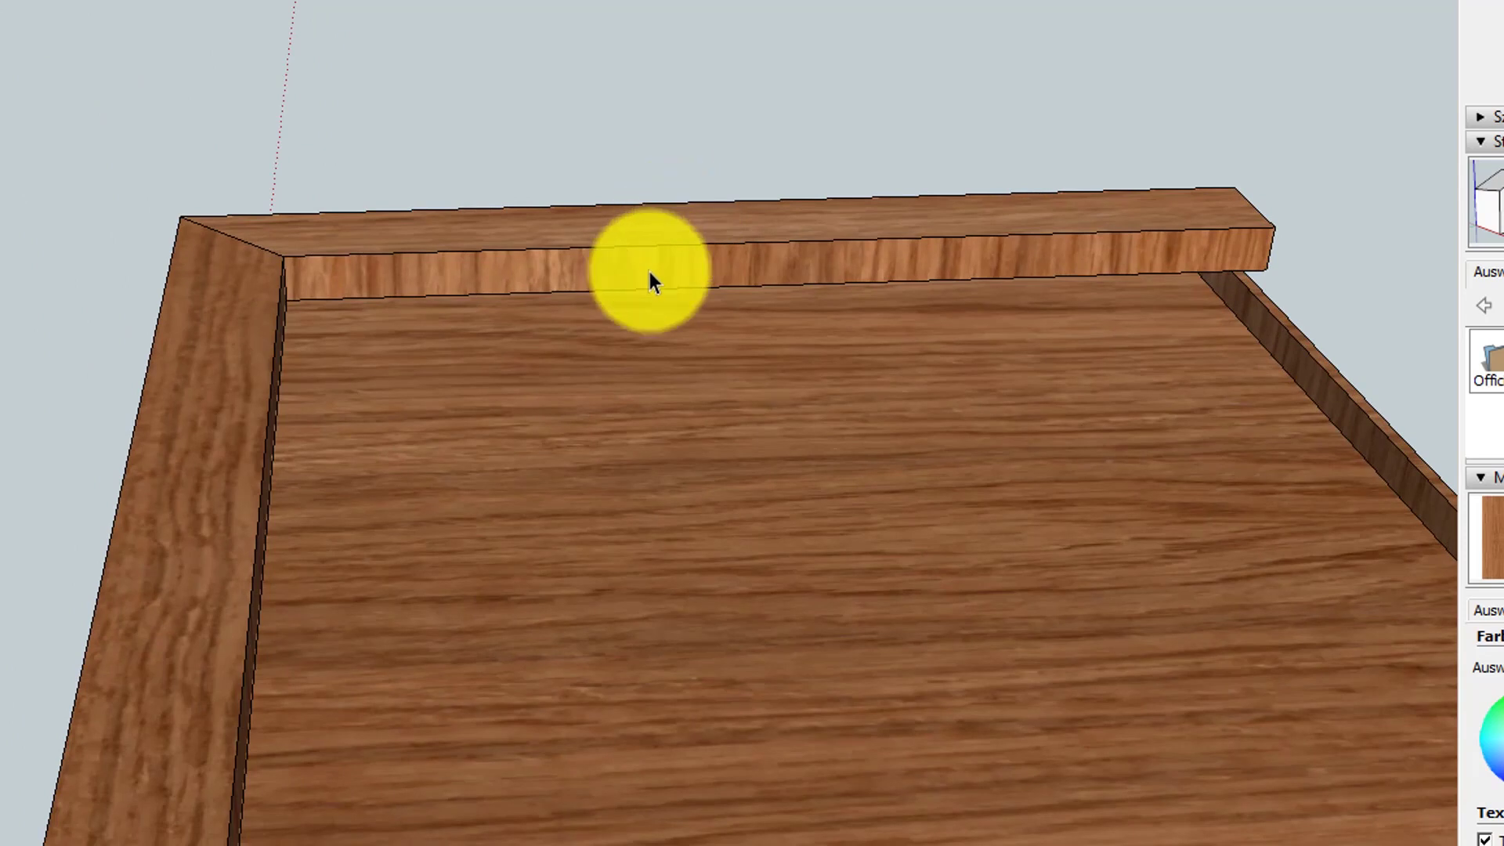
double_click(650, 271)
double_click(649, 271)
left_click(636, 274)
key("b")
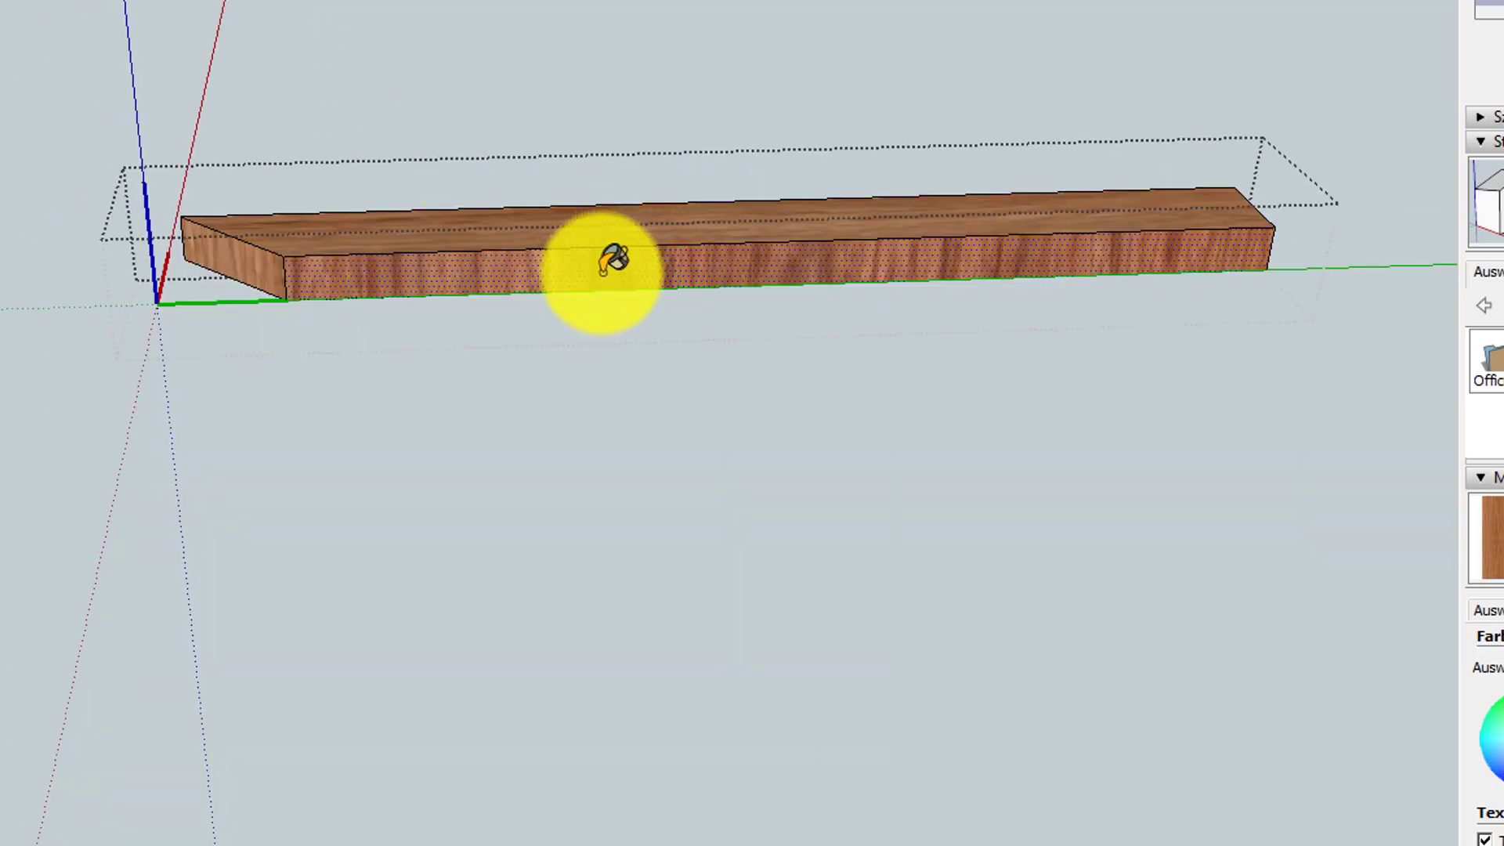
left_click(601, 275)
key("space")
left_click(636, 409)
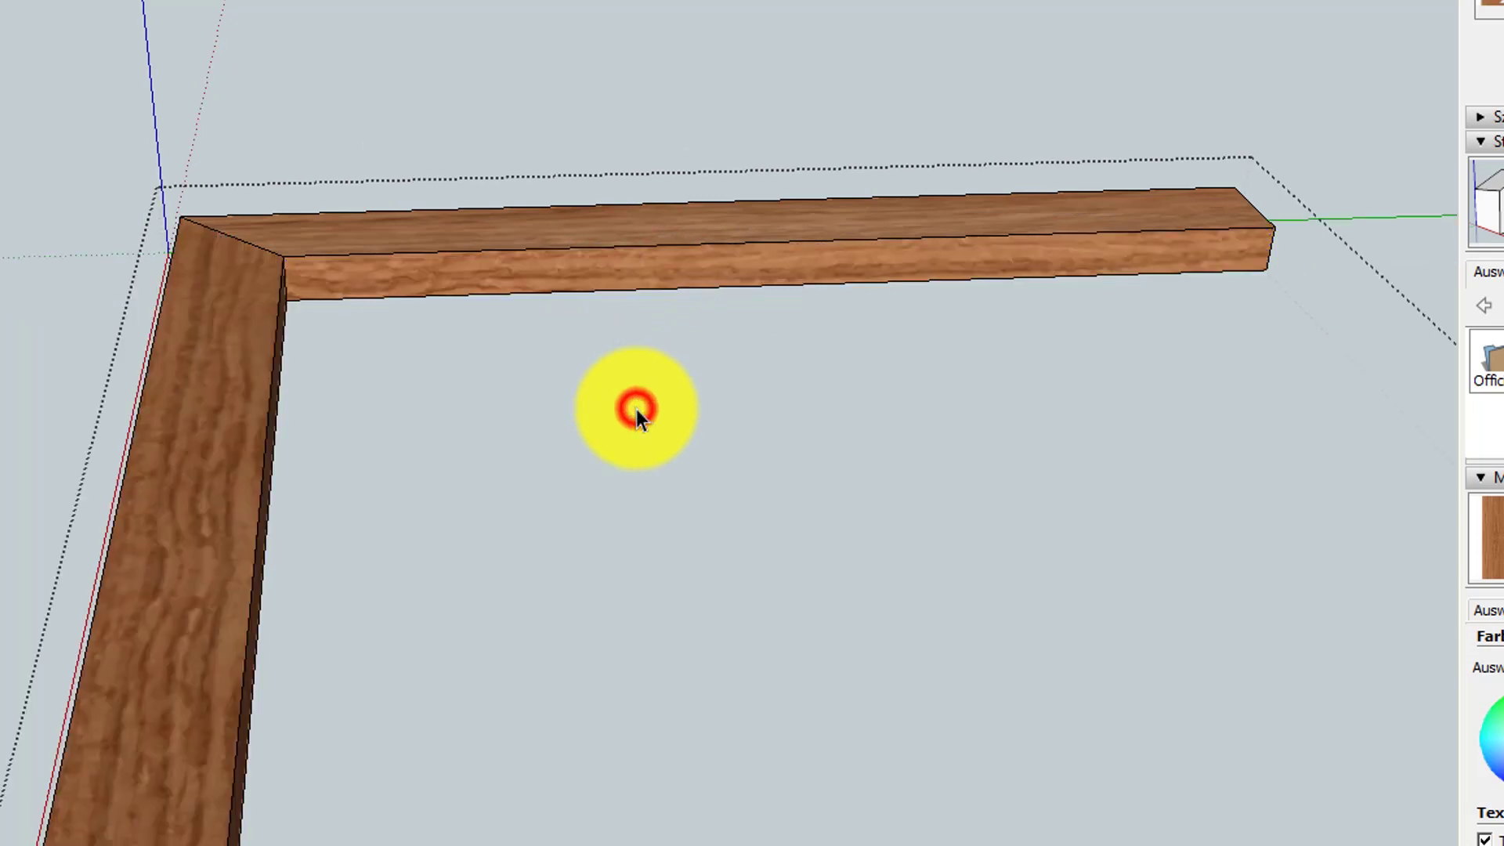
Step: Repaint the side rail's long face at the frame corner with lengthwise oak grain
middle_click_drag(373, 332, 665, 336)
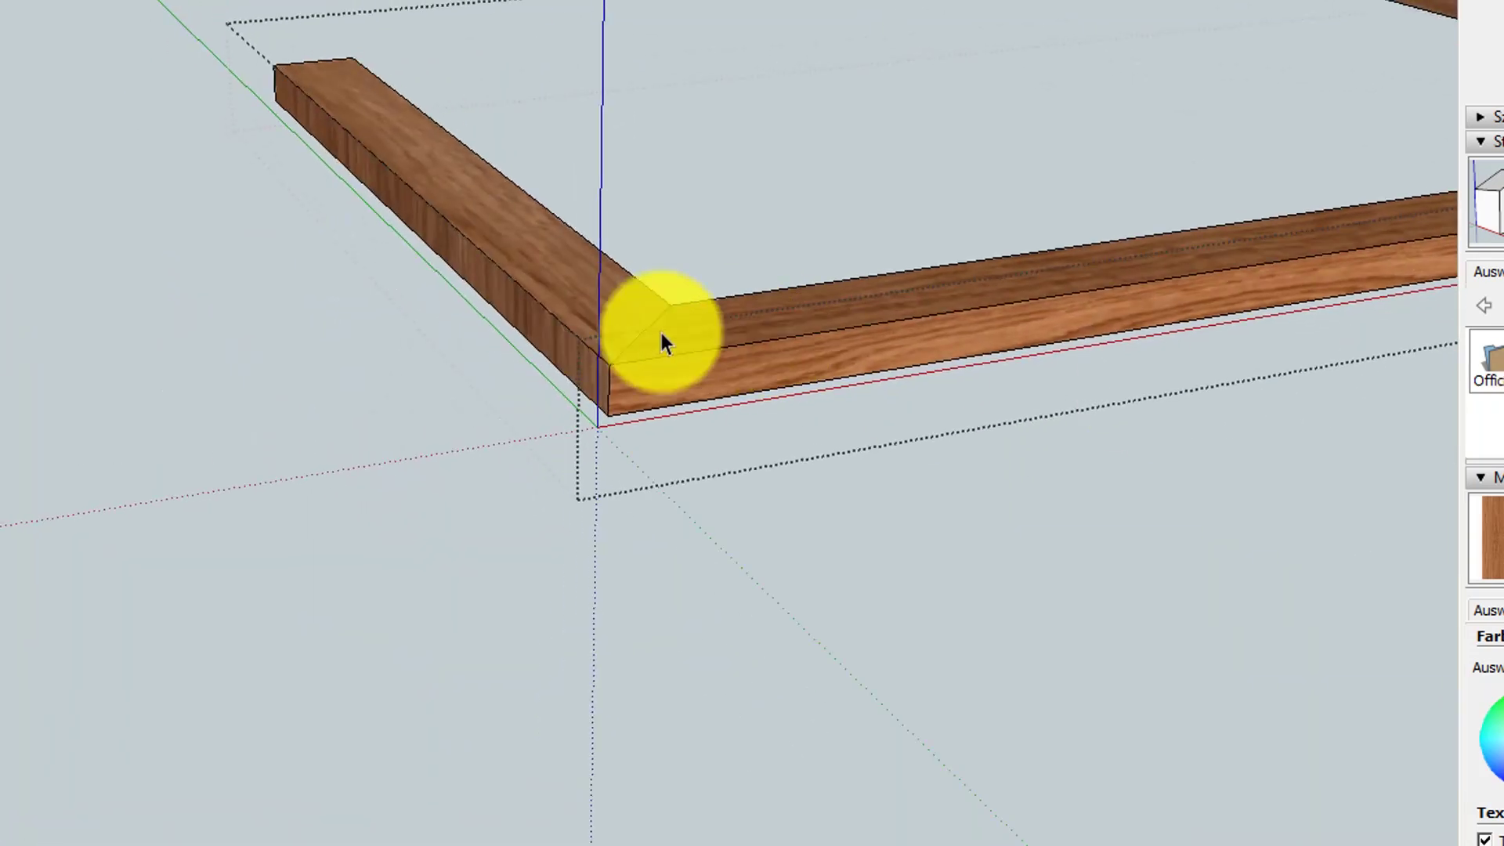
left_click(529, 321)
double_click(530, 322)
left_click(556, 322)
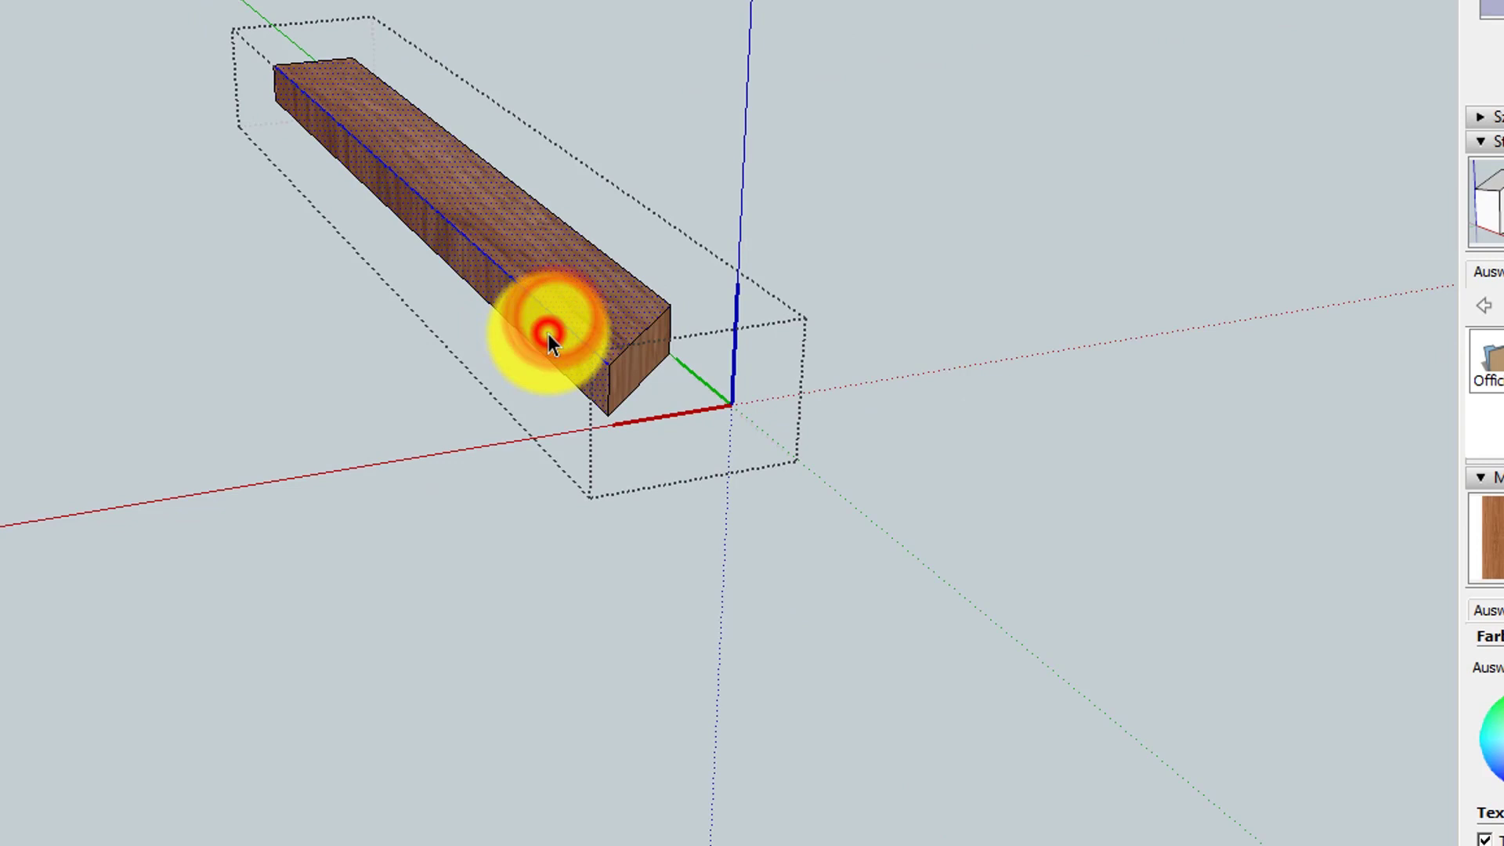
key("b")
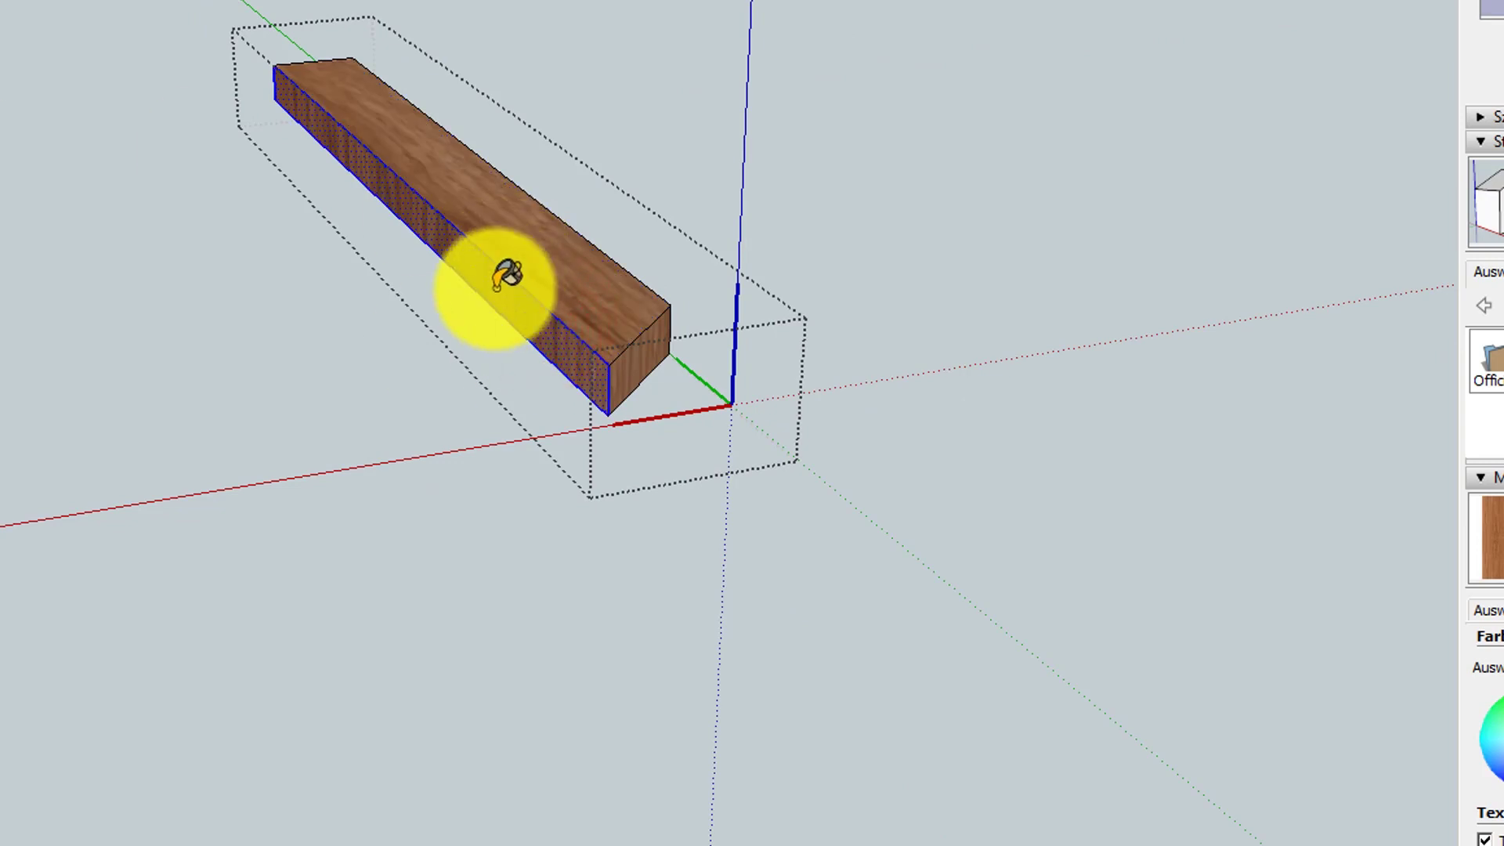
left_click(496, 289)
key("space")
left_click(387, 379)
Step: Return to the whole top frame and orbit around it to check the rails
left_click(273, 420)
middle_click_drag(272, 420, 456, 383)
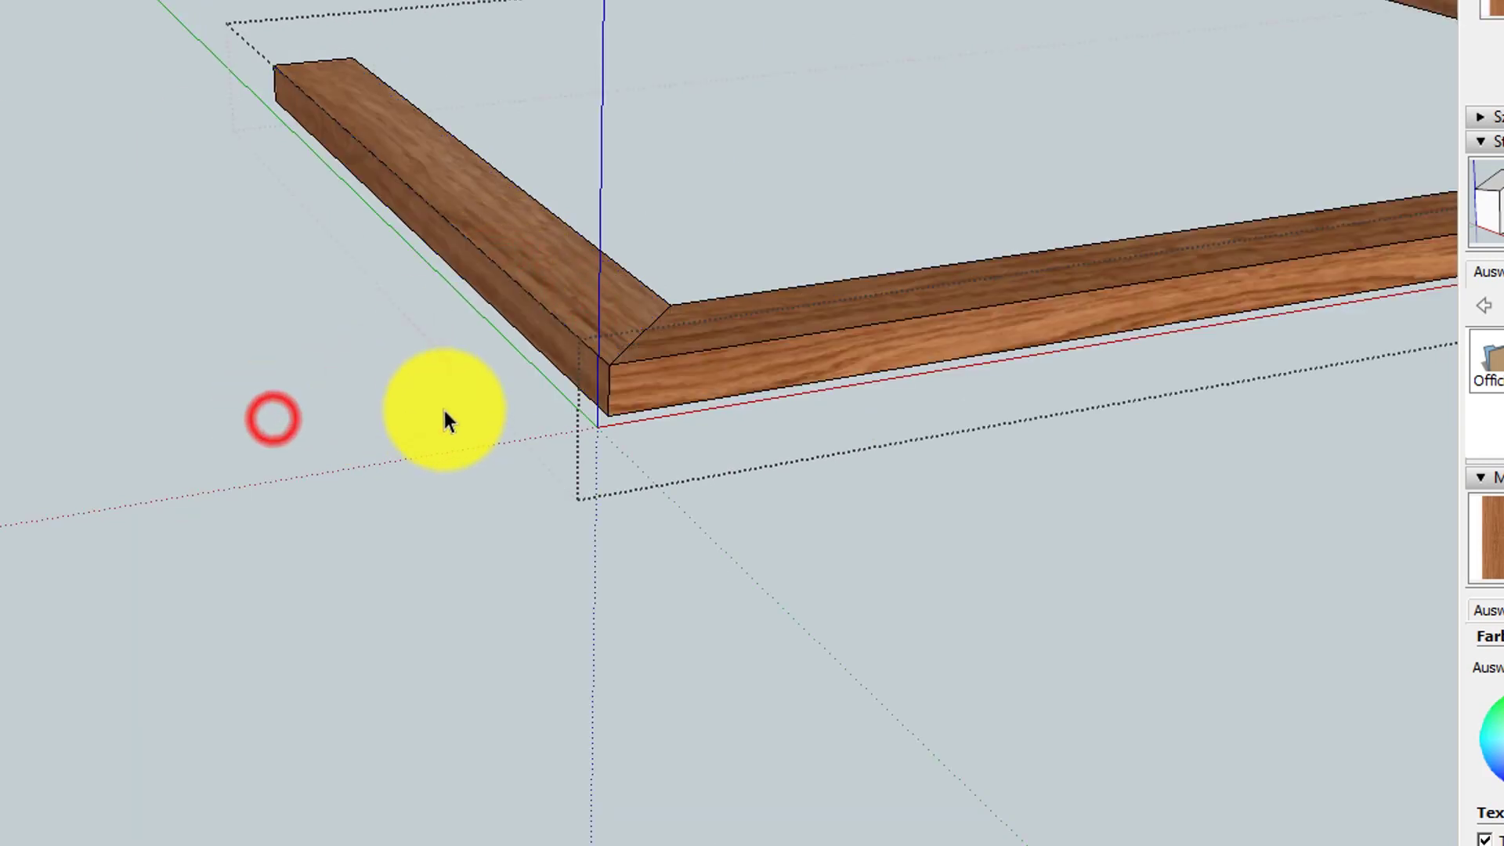
middle_click_drag(820, 269, 948, 257)
scroll(952, 239, "up", 5)
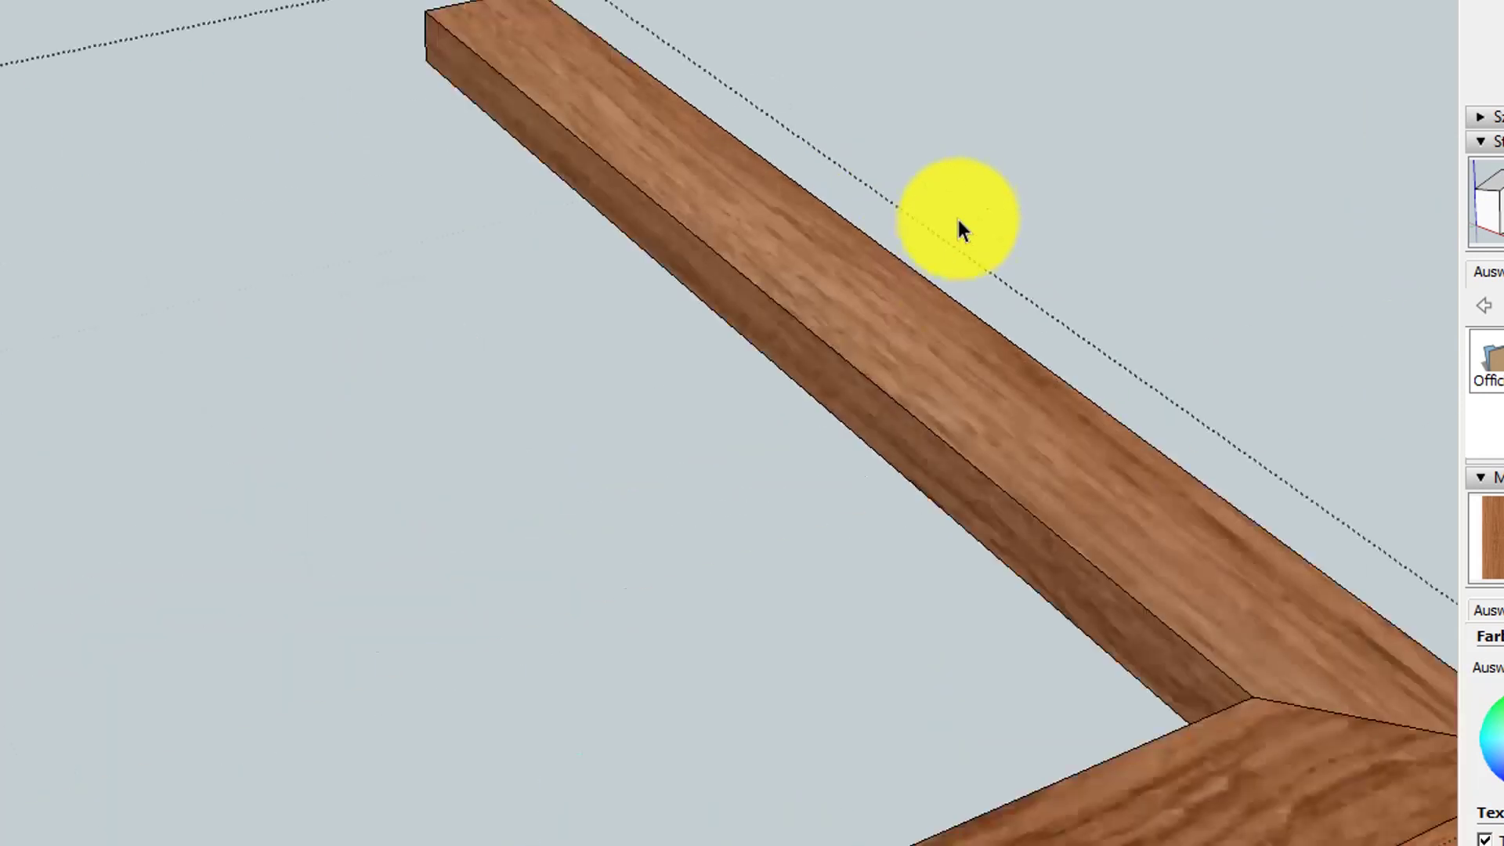
scroll(955, 251, "up", 4)
scroll(951, 274, "down", 8)
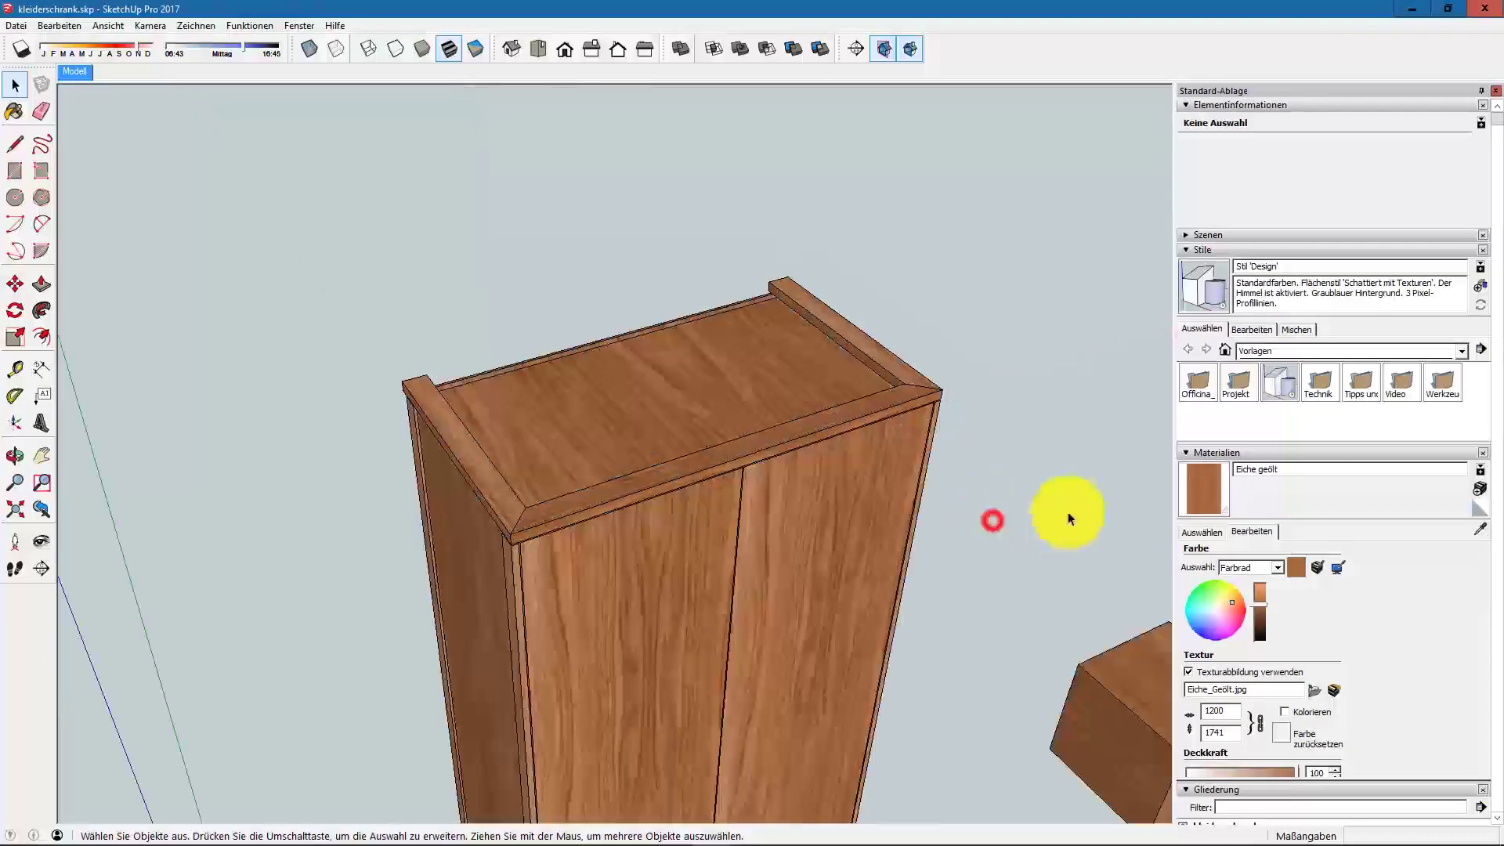
Step: Repaint the wardrobe's inner top board with oiled oak, then reopen the board for editing
mouse_move(817, 526)
left_mouse_down()
mouse_move(571, 547)
mouse_move(456, 426)
left_mouse_up()
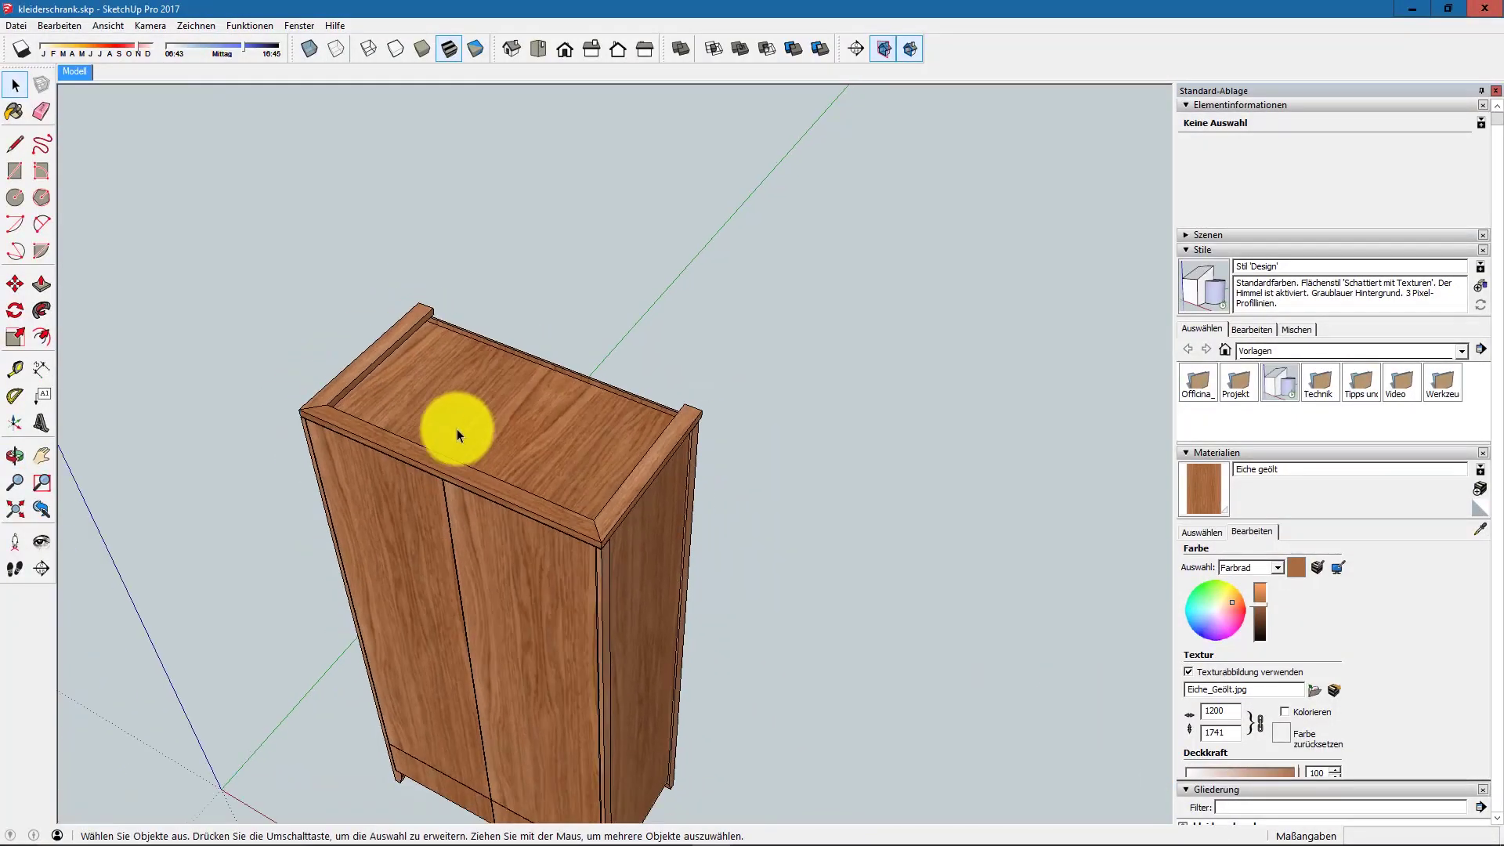
key("space")
double_click(523, 411)
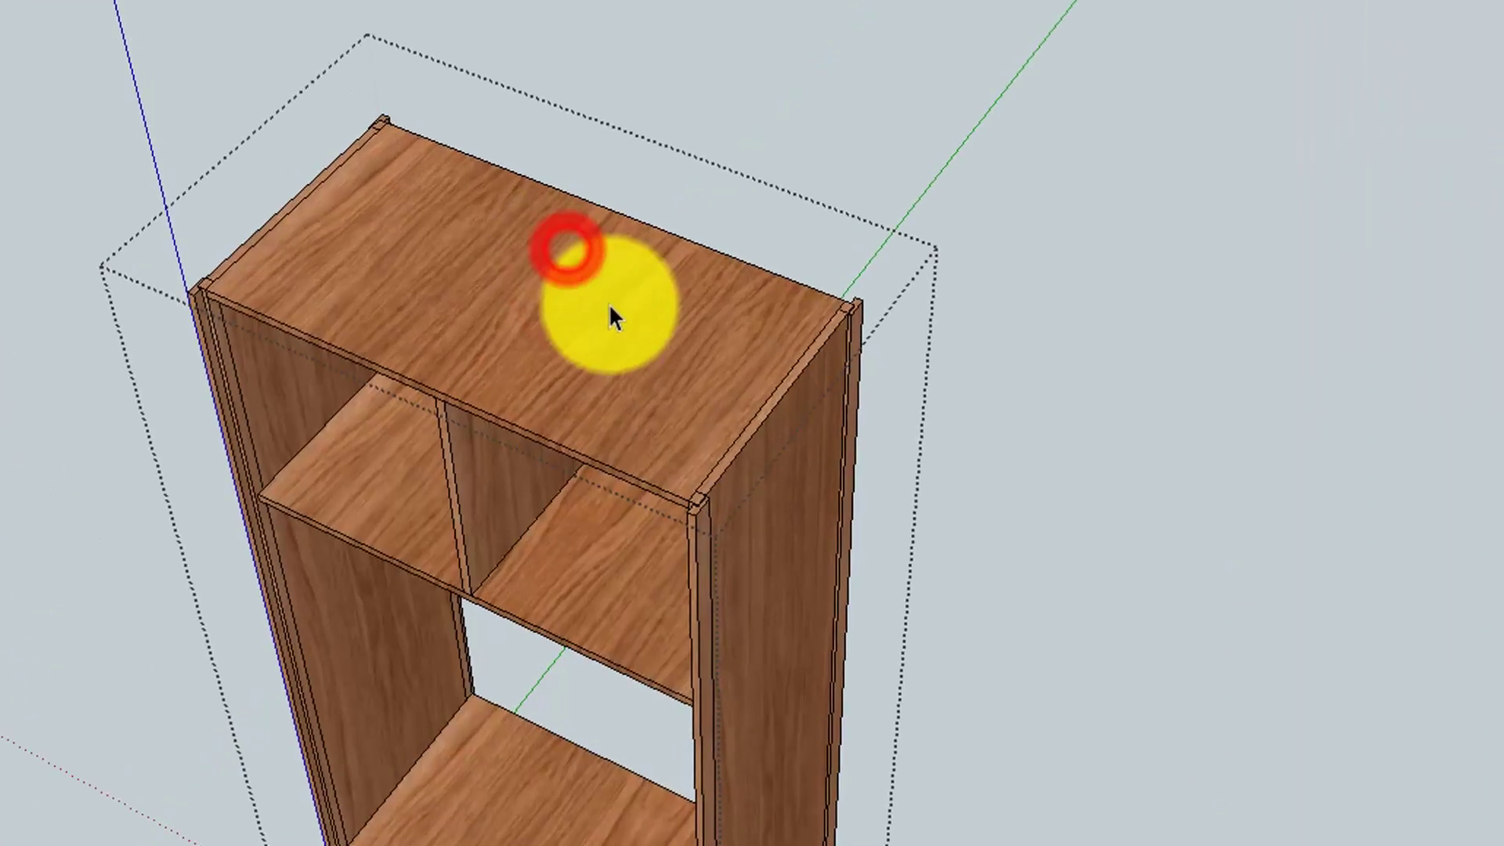
left_click(604, 299)
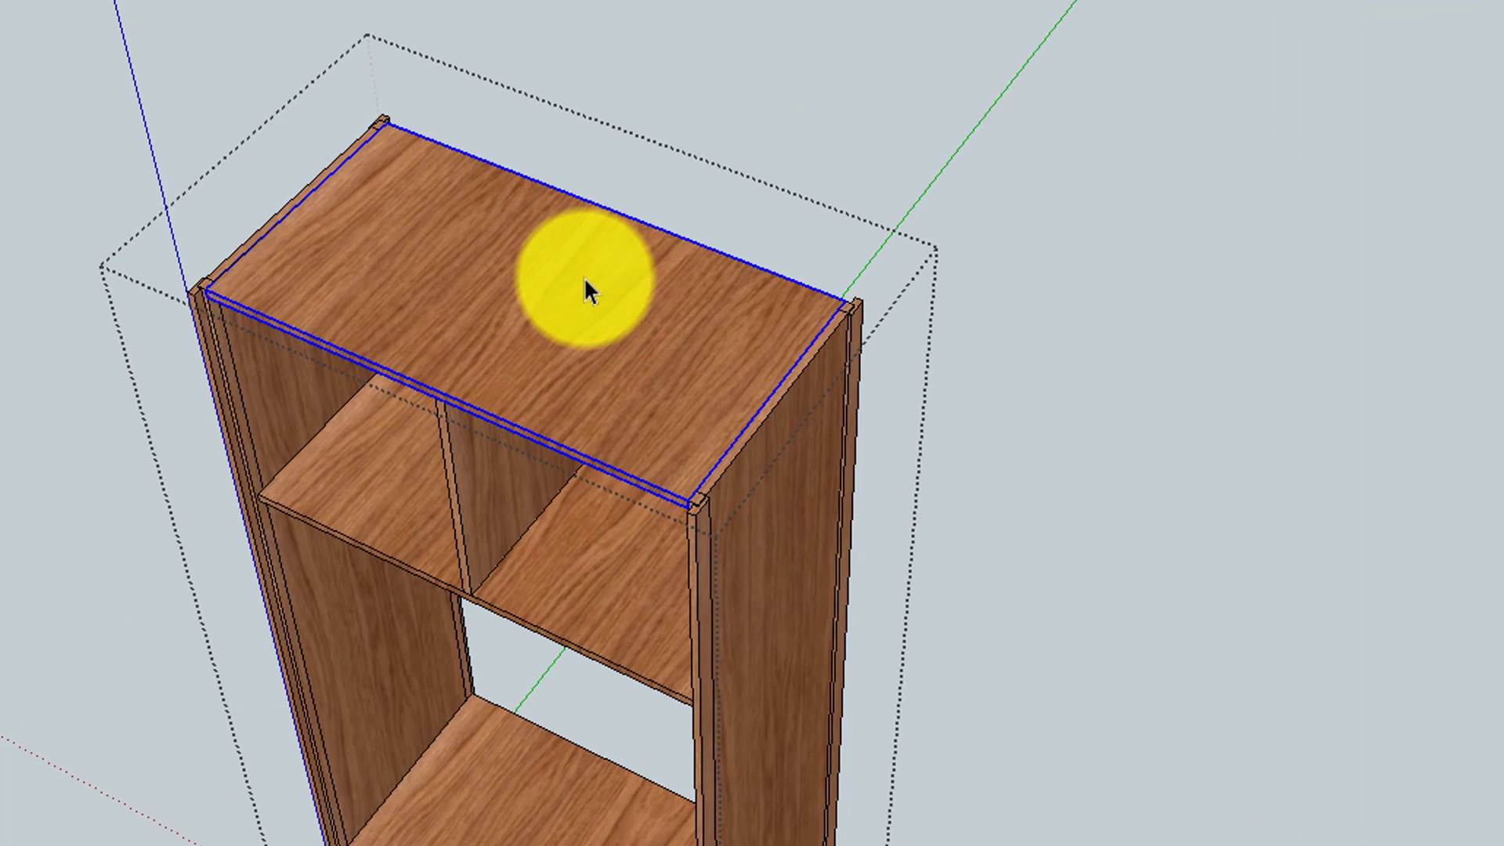
double_click(585, 281)
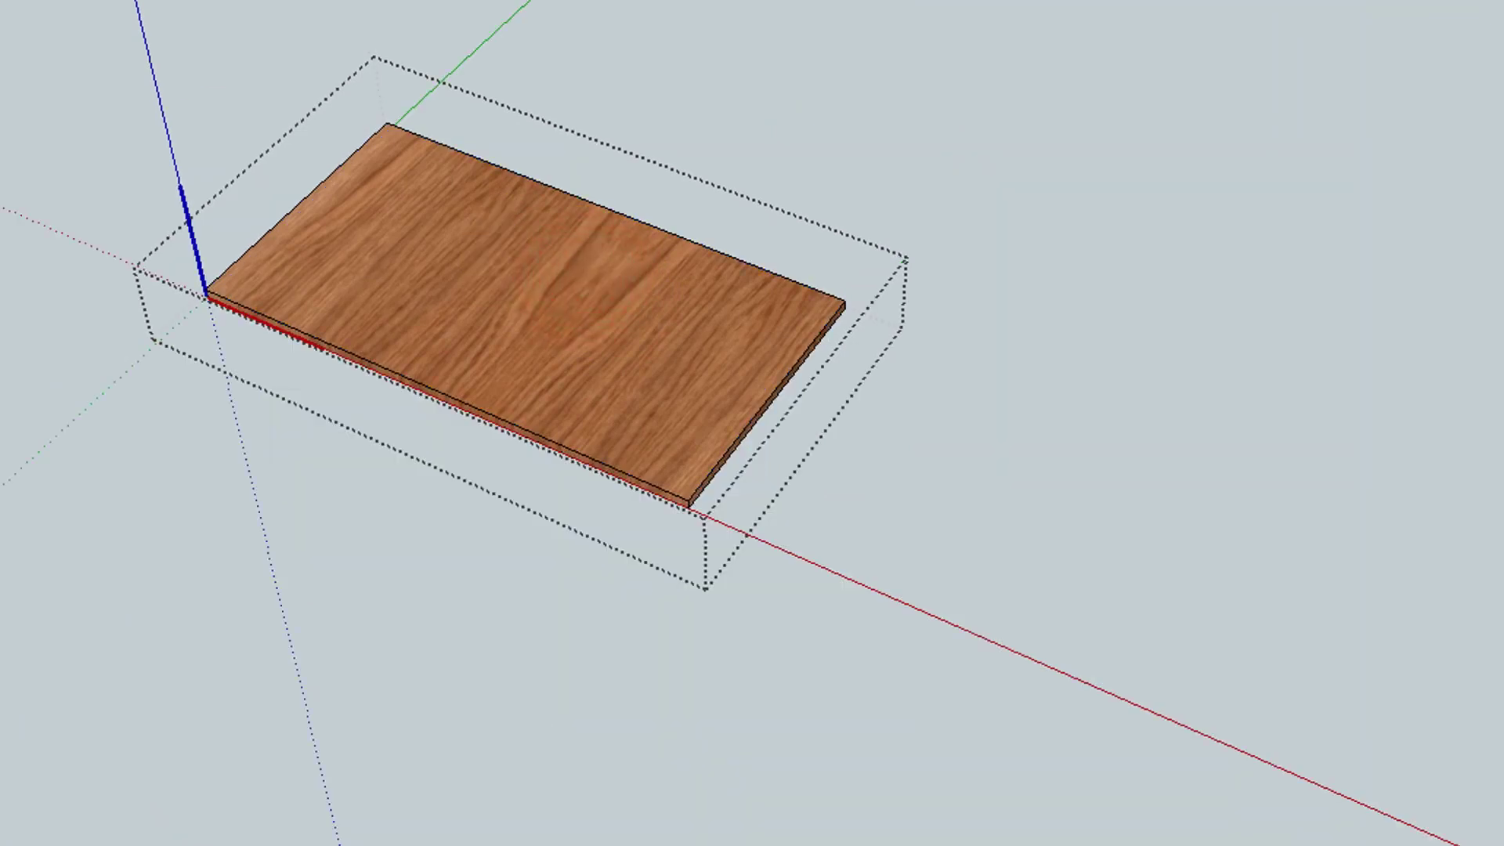
left_click(394, 279)
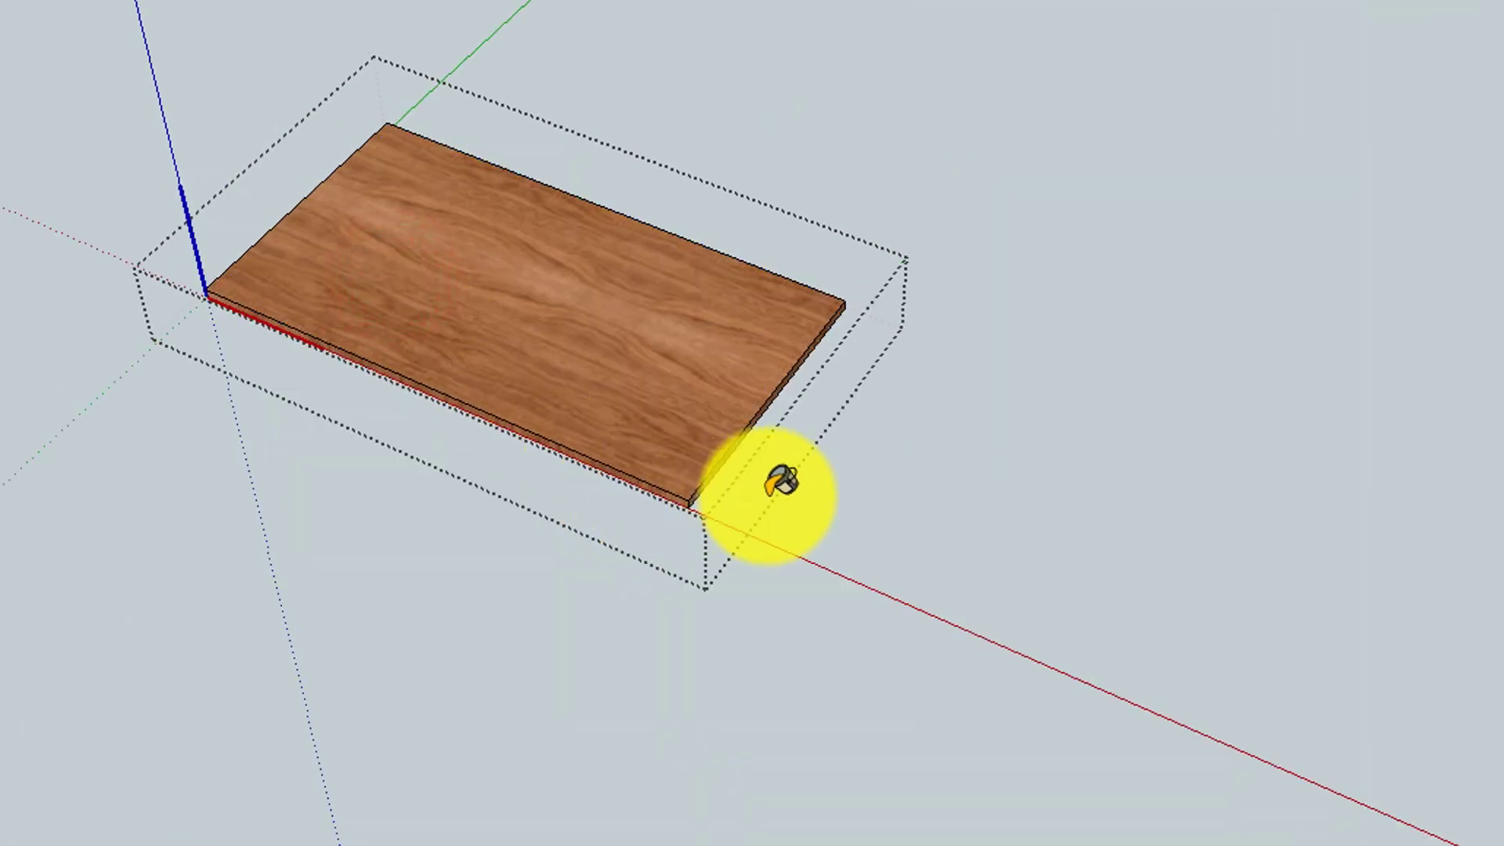
left_click(968, 151)
left_click(629, 340)
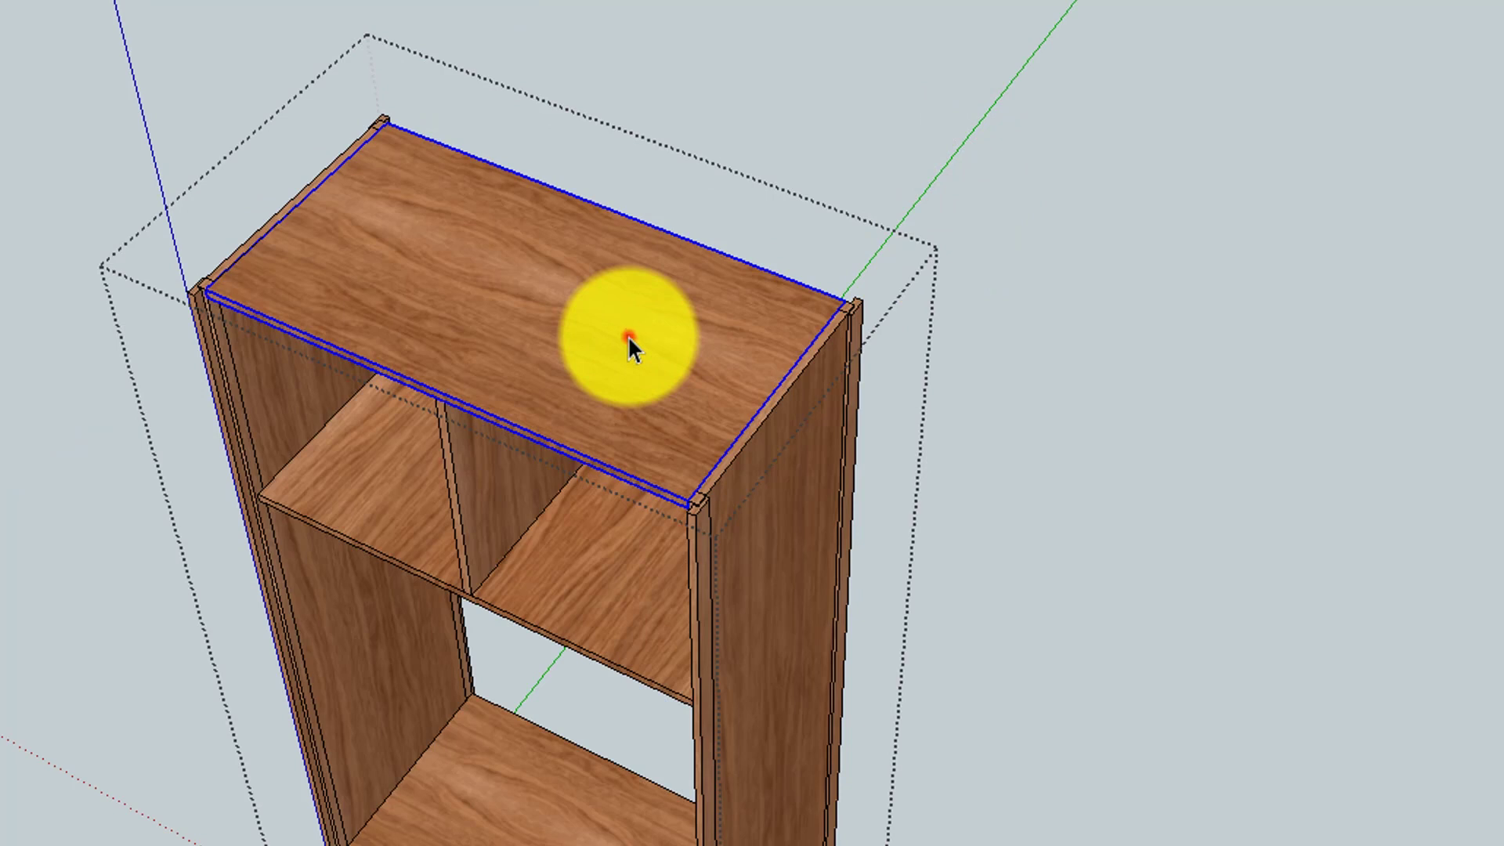
double_click(628, 335)
Step: Shift the top board's oak texture down and to the right with Texture Position
right_click(610, 280)
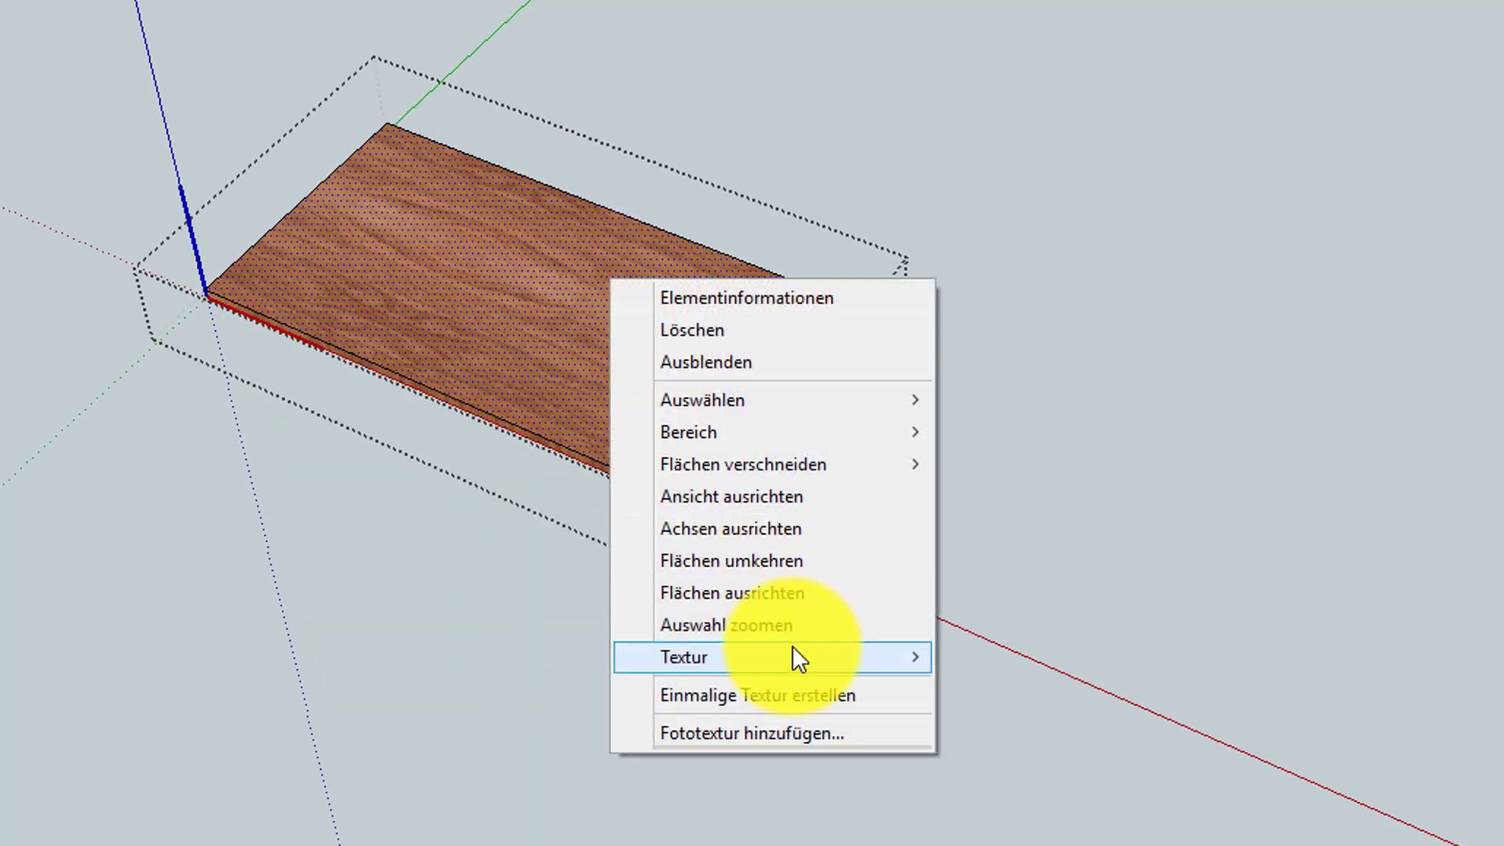
mouse_move(764, 656)
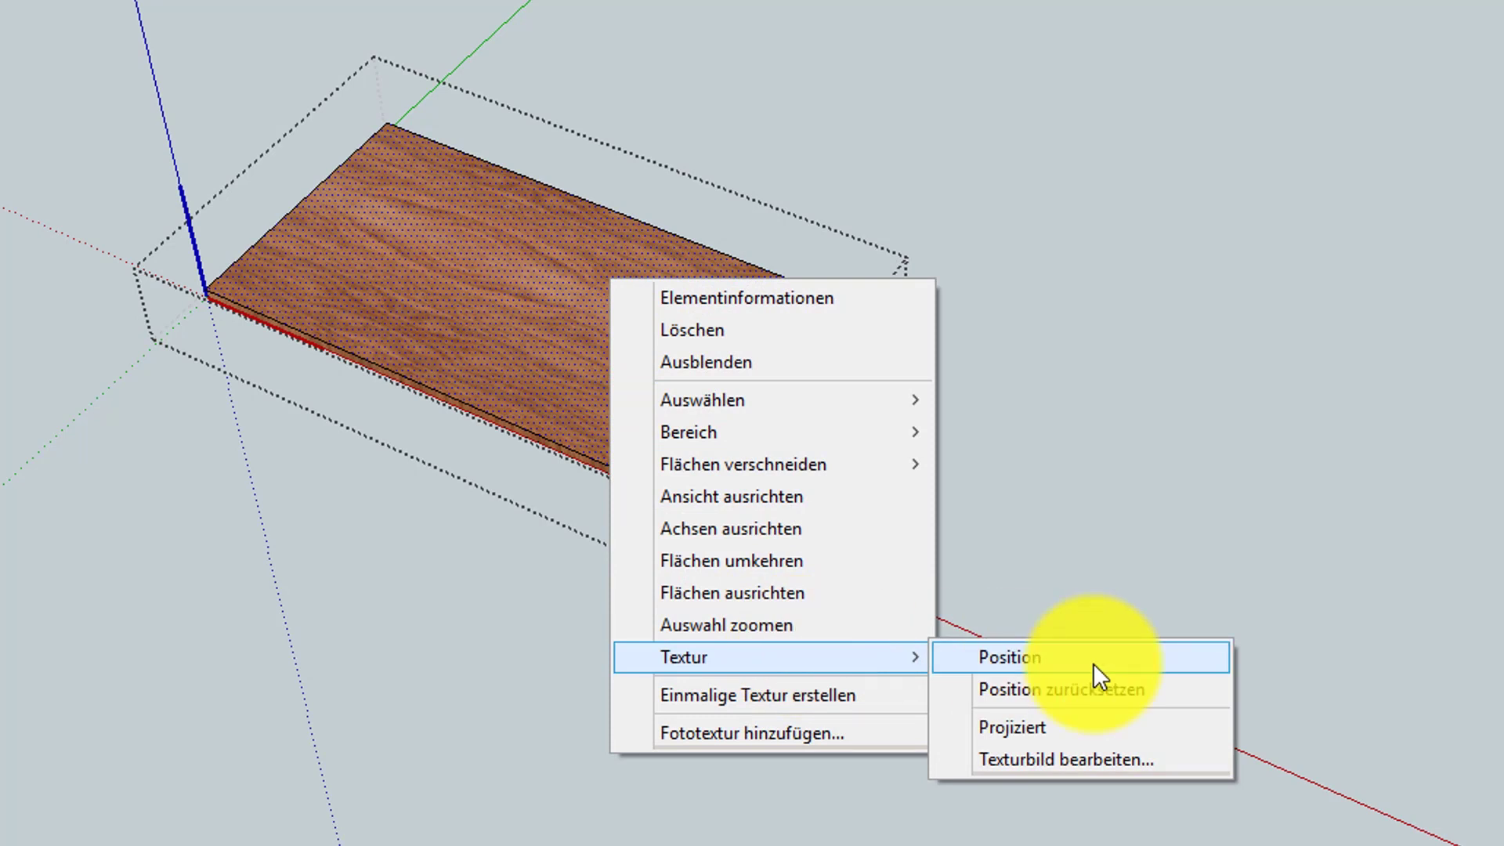
left_click(1093, 663)
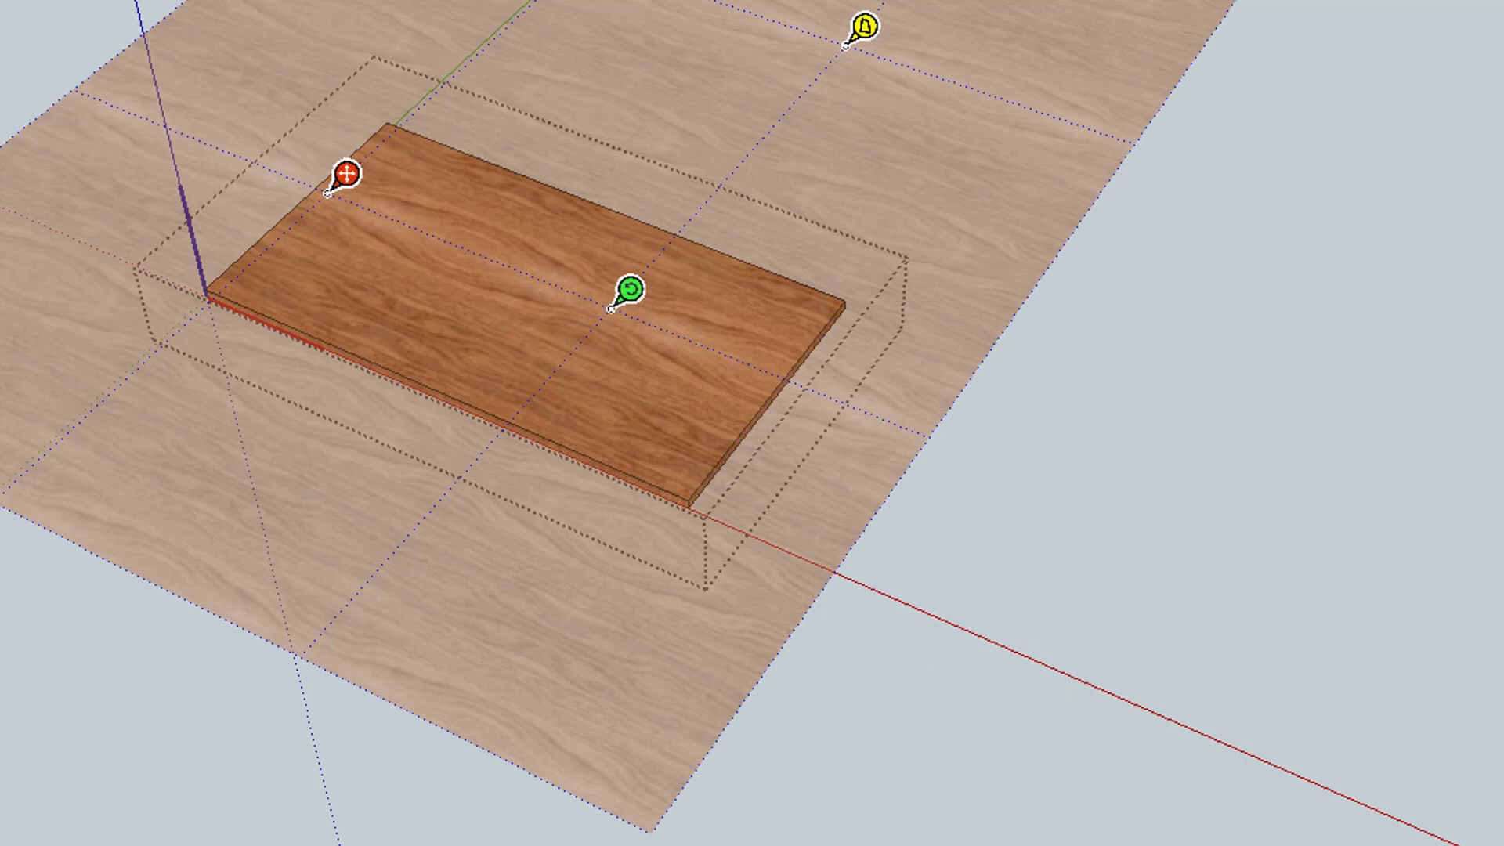
left_click_drag(360, 169, 476, 256)
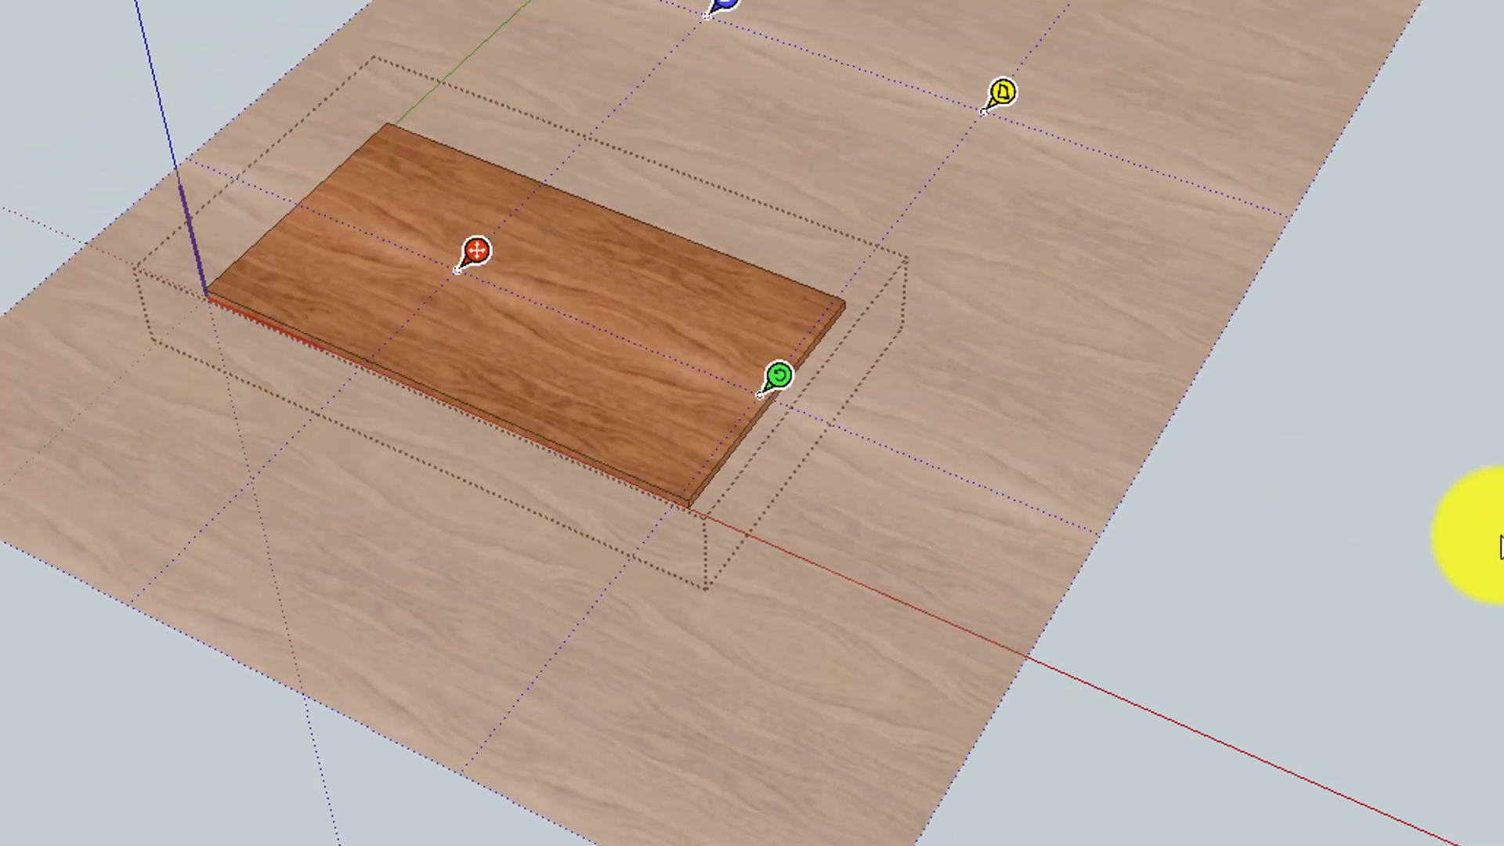
left_click(1495, 536)
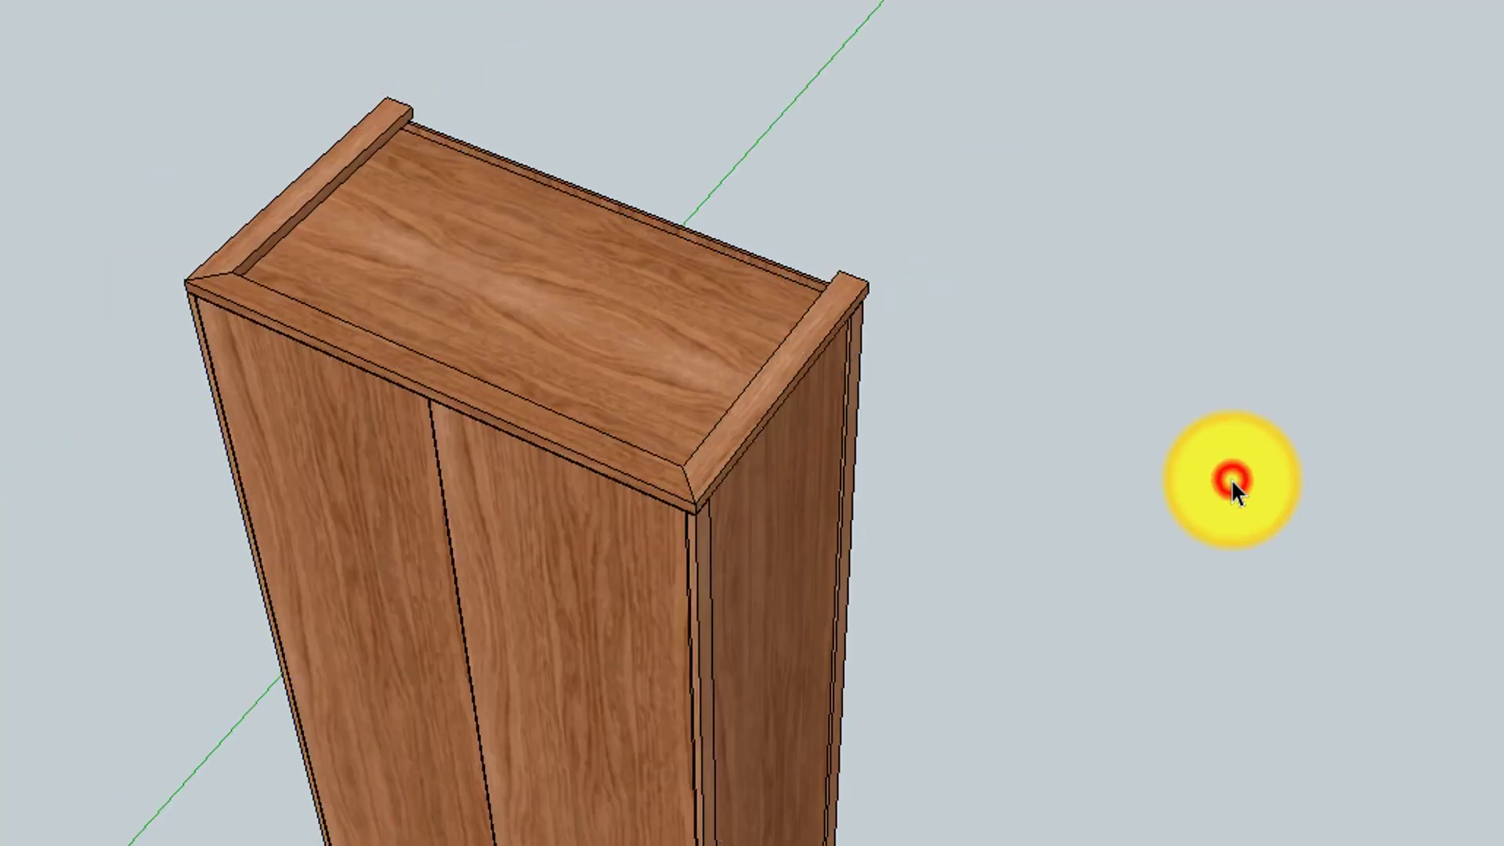